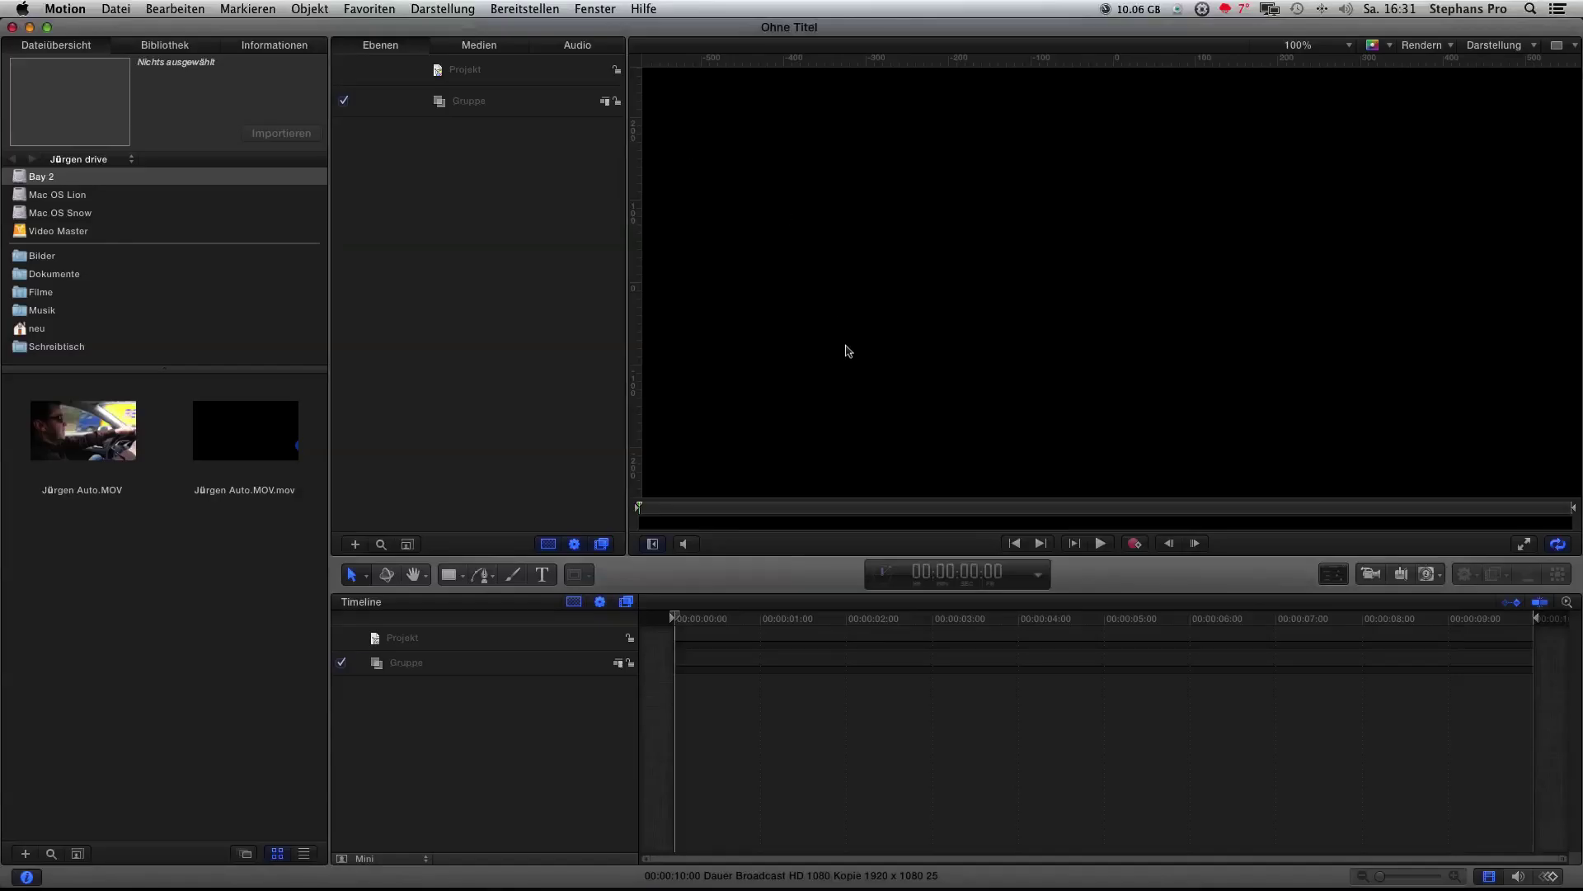
- Create a text layer on the canvas reading 'Stephans Bilderwelt'
left_click(545, 576)
left_click(978, 236)
type("Stephans Bilderwelt")
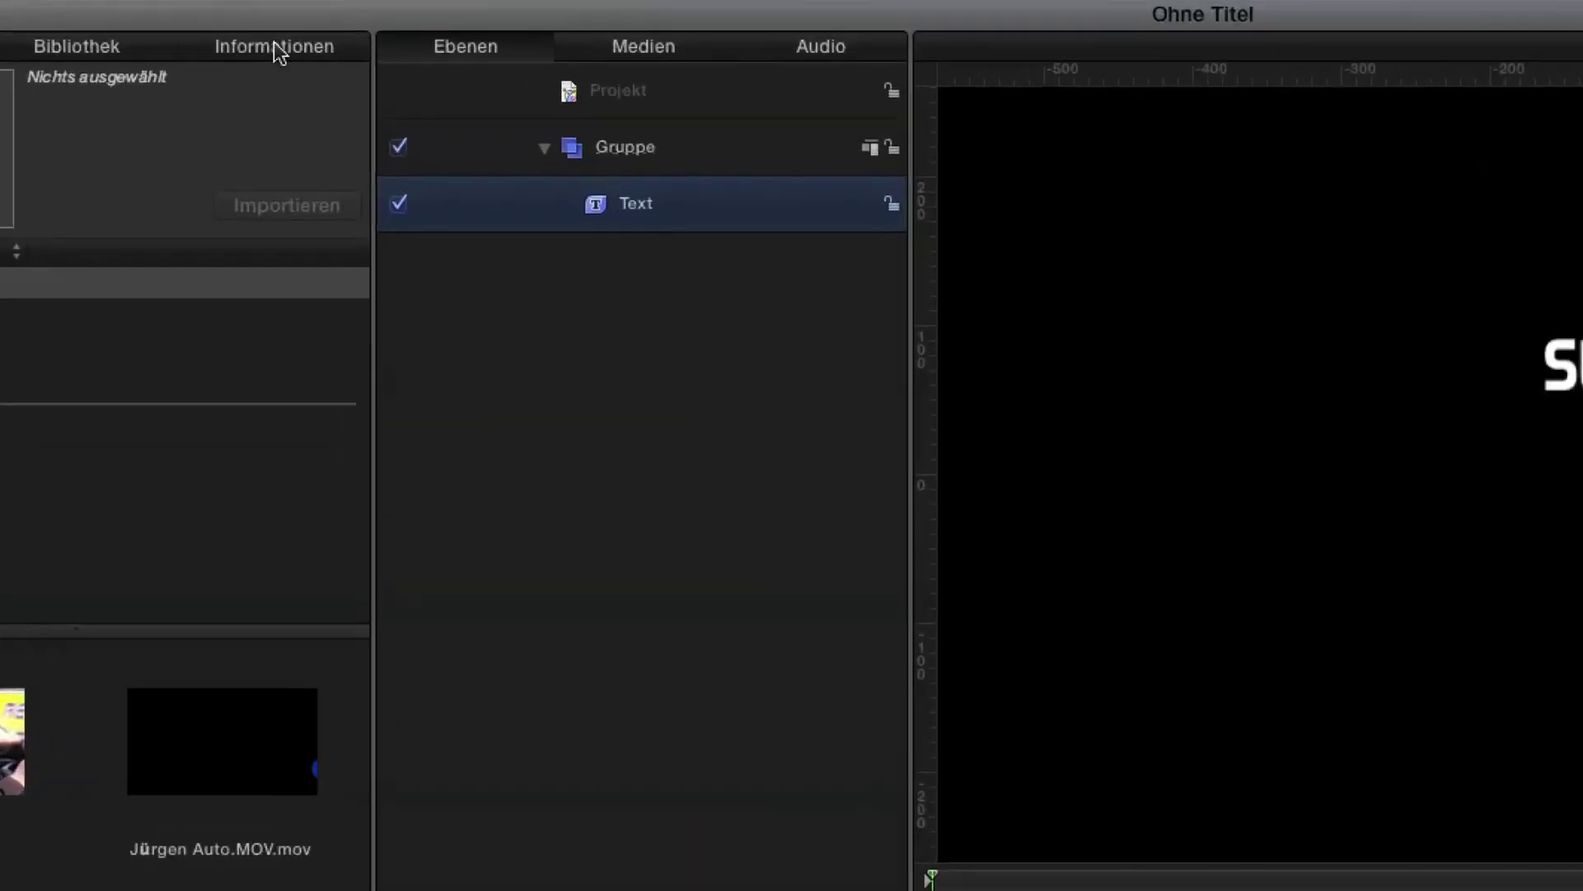
- Enlarge the title's font size to 91 and fit the whole canvas in the viewer
left_click(277, 47)
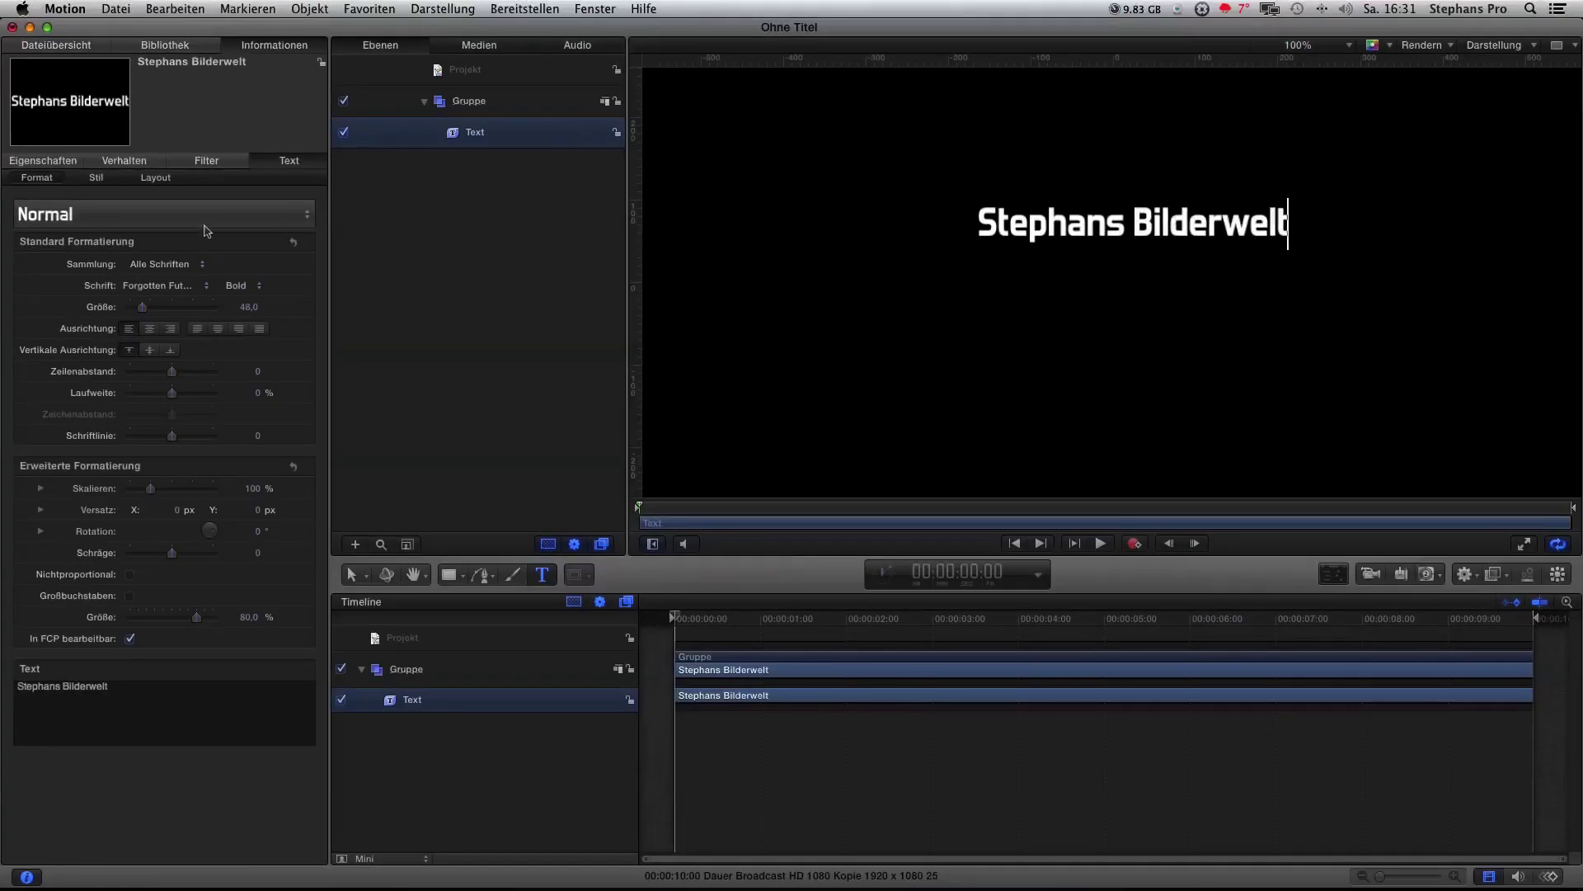
left_click_drag(148, 311, 160, 315)
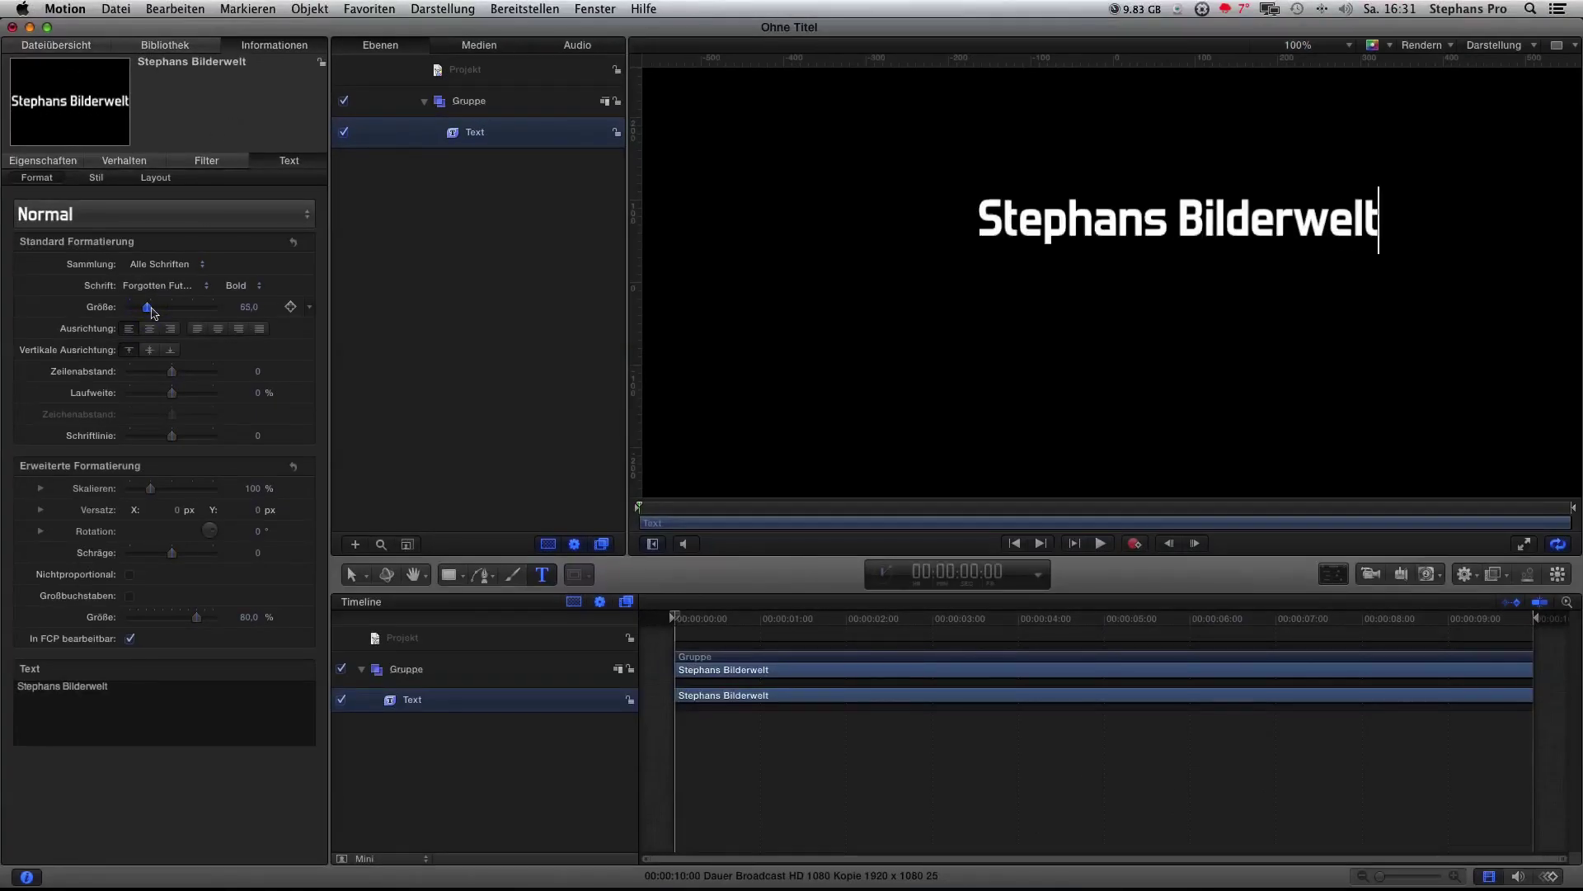
left_click(1300, 46)
left_click(1297, 62)
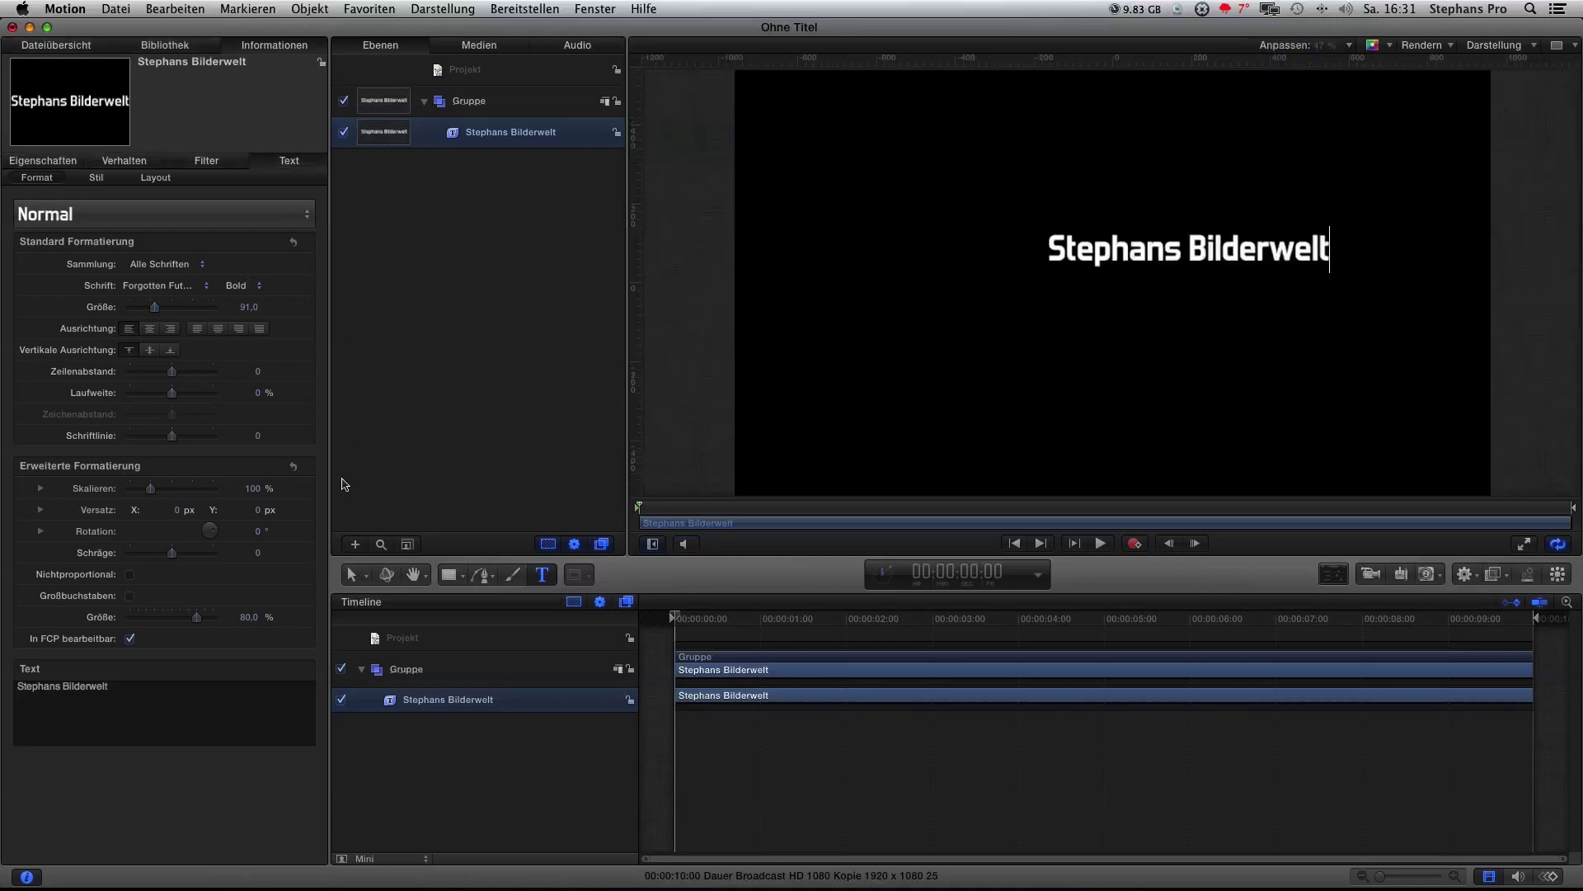
- Select the title, nudge it slightly left and toggle an alignment overlay in the viewer
left_click(353, 575)
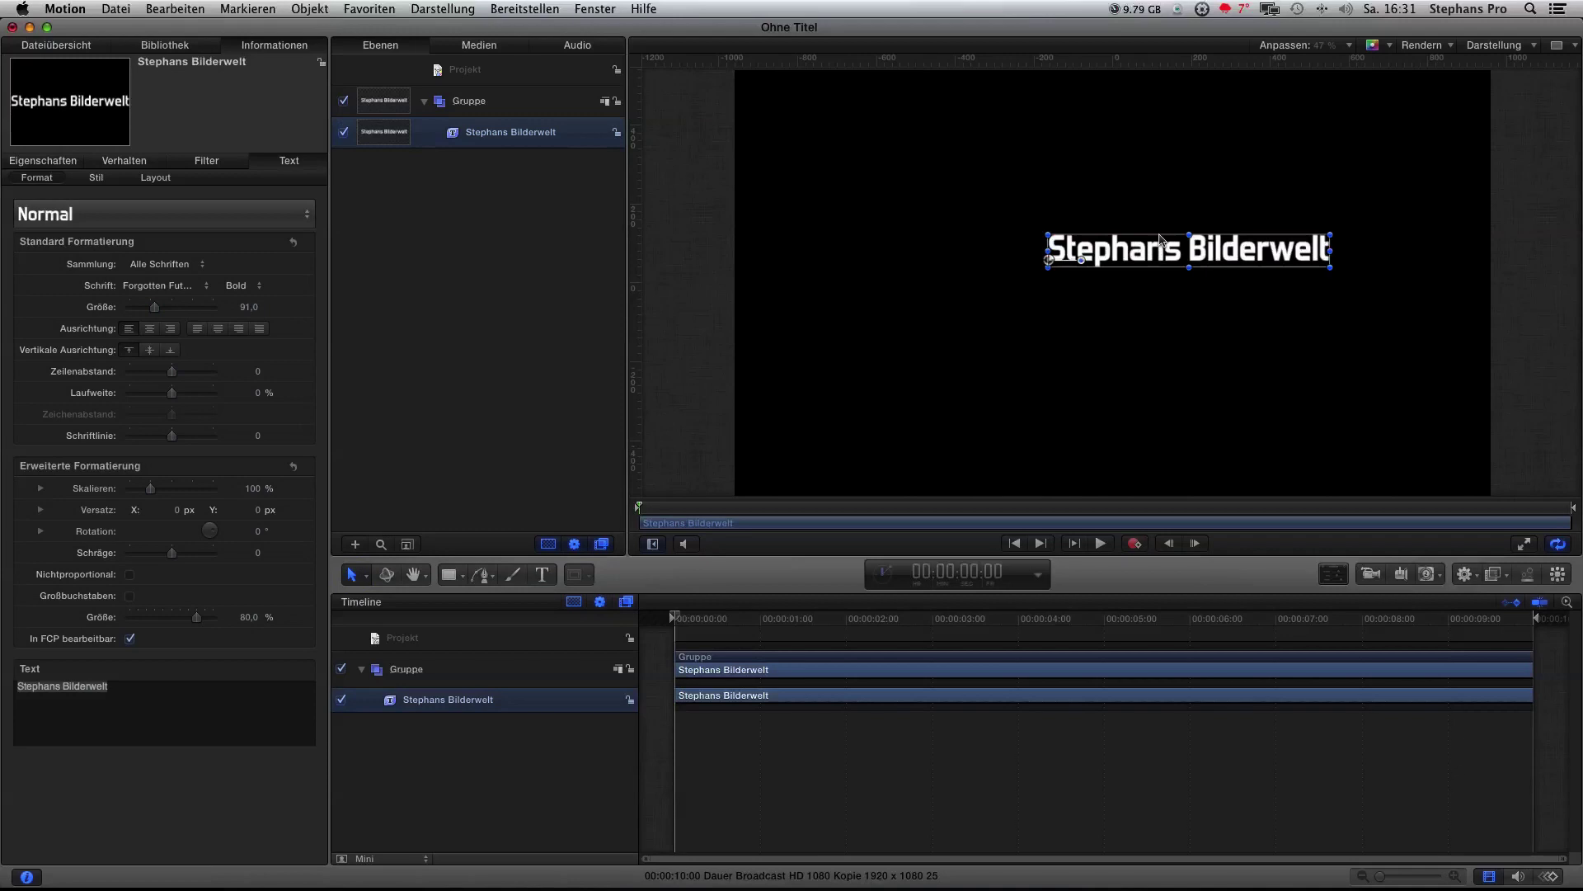
mouse_move(1163, 250)
left_mouse_down()
mouse_move(1091, 261)
mouse_move(1097, 285)
mouse_move(1146, 251)
left_mouse_up()
left_click(1530, 50)
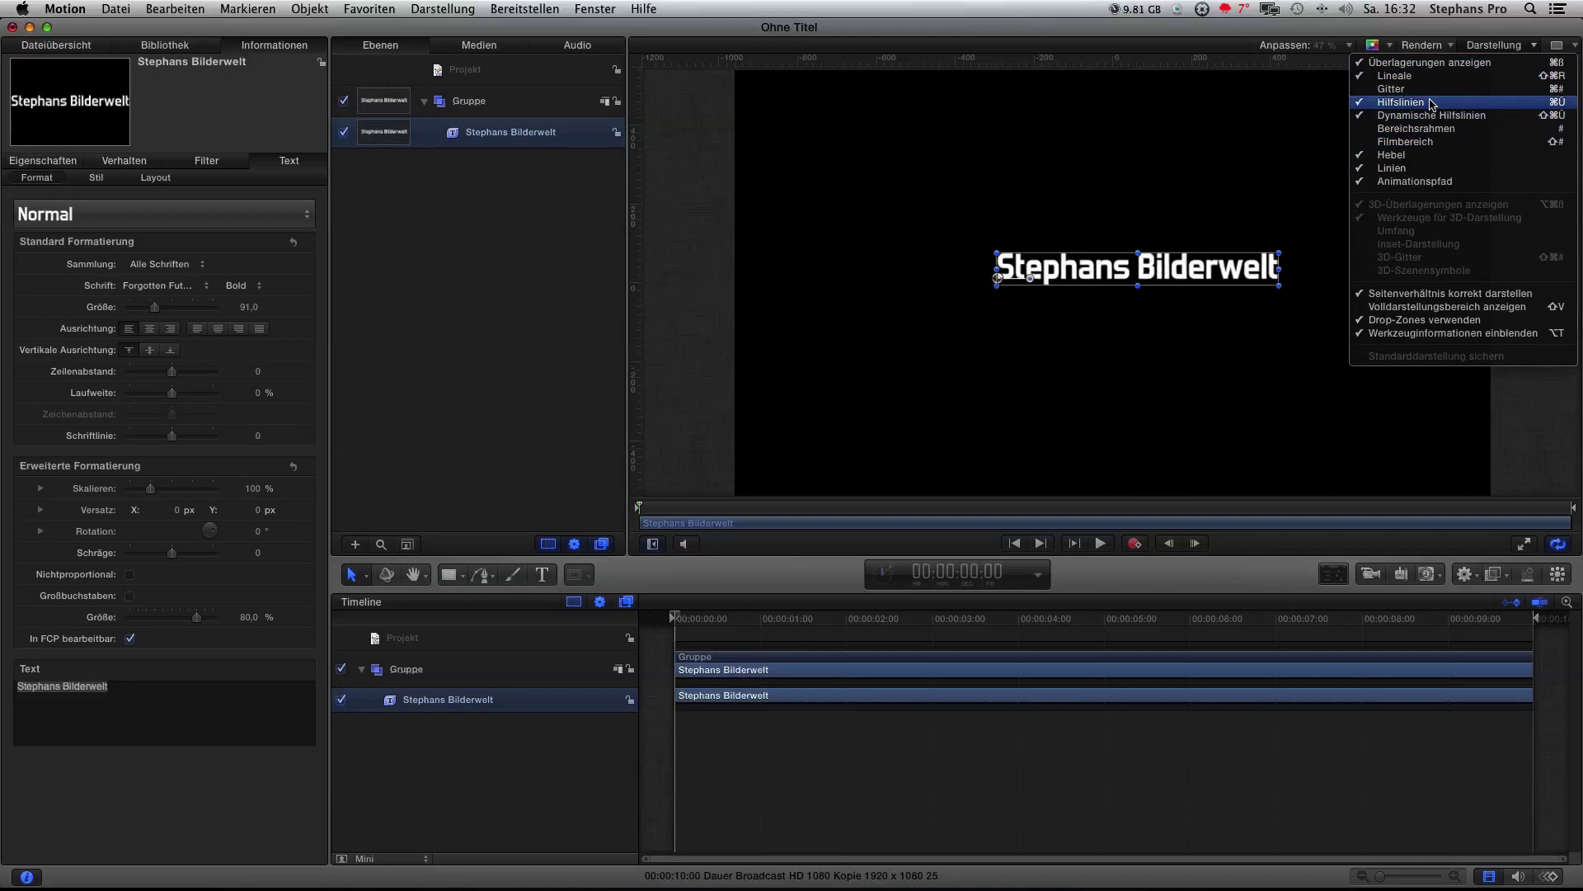
left_click(1427, 88)
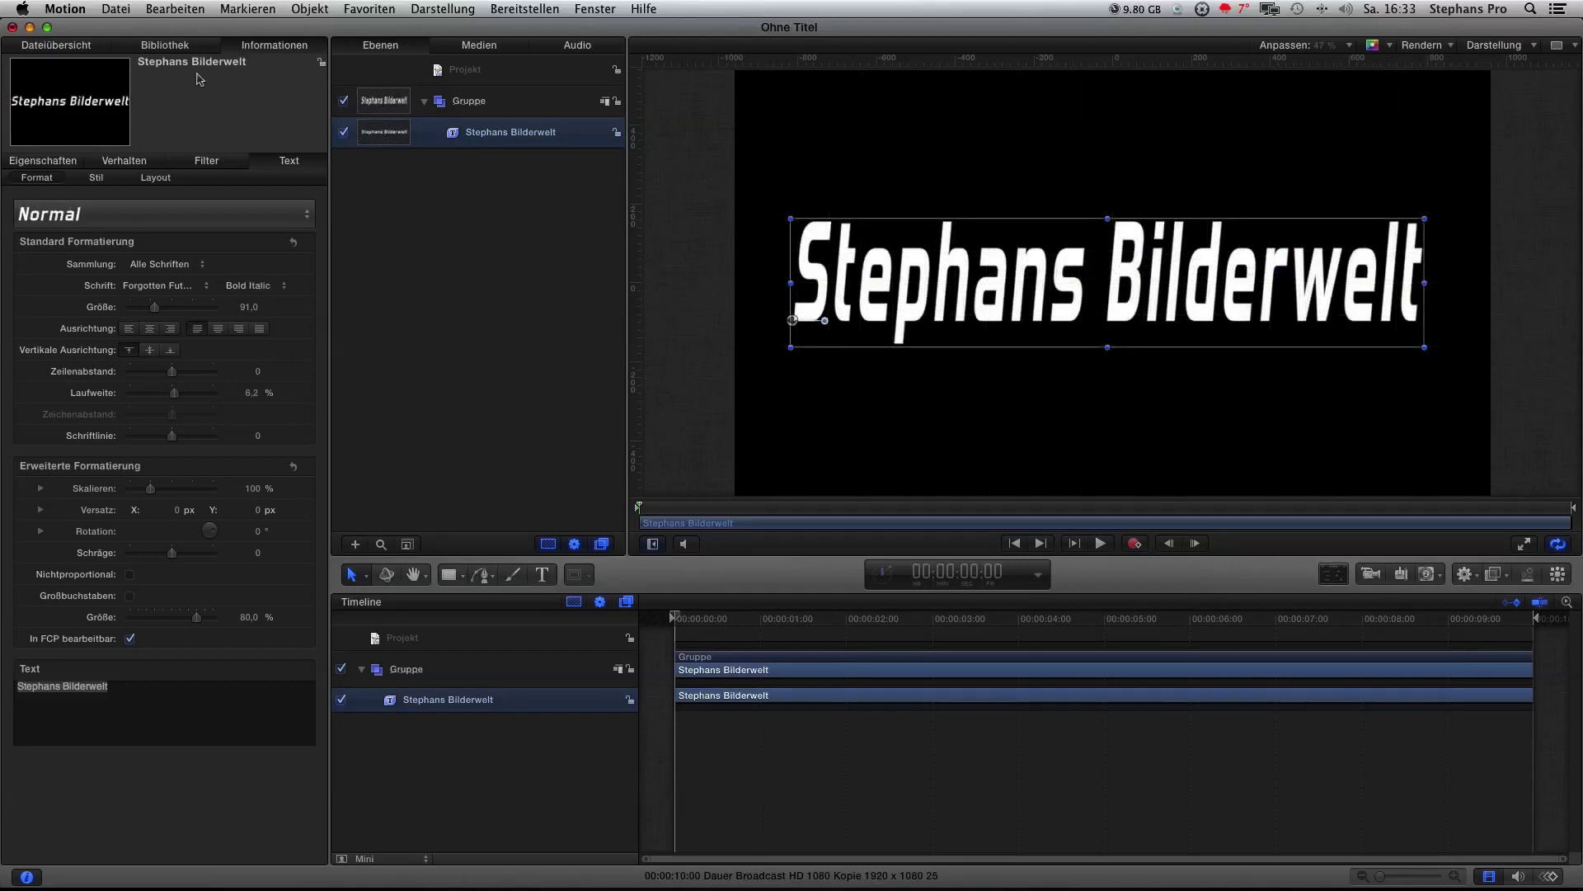
left_click(165, 46)
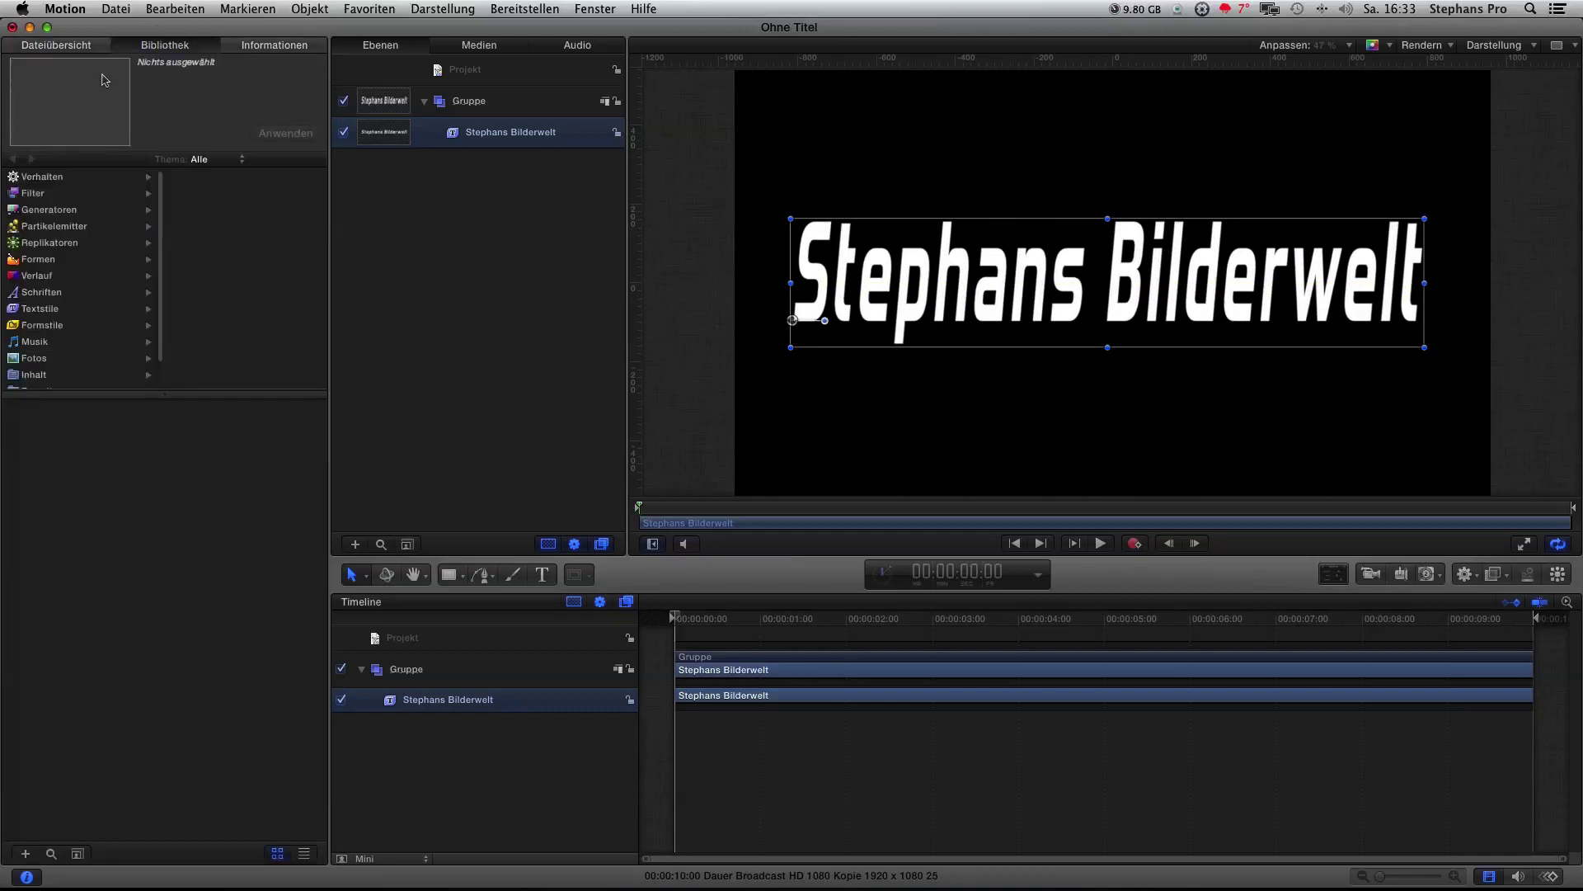
left_click(64, 49)
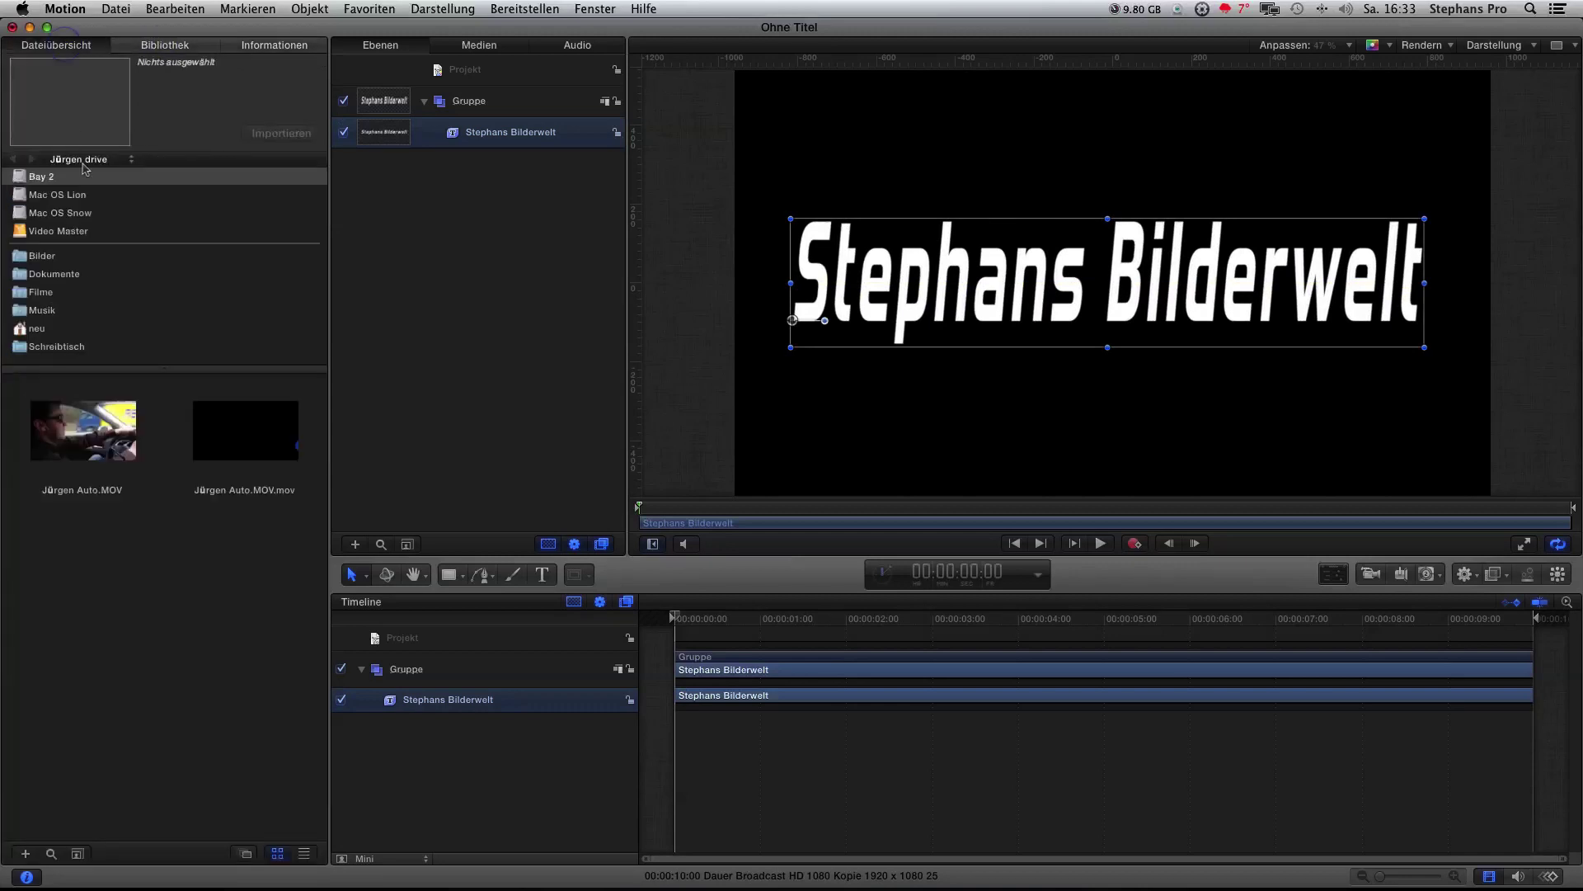
left_click(48, 183)
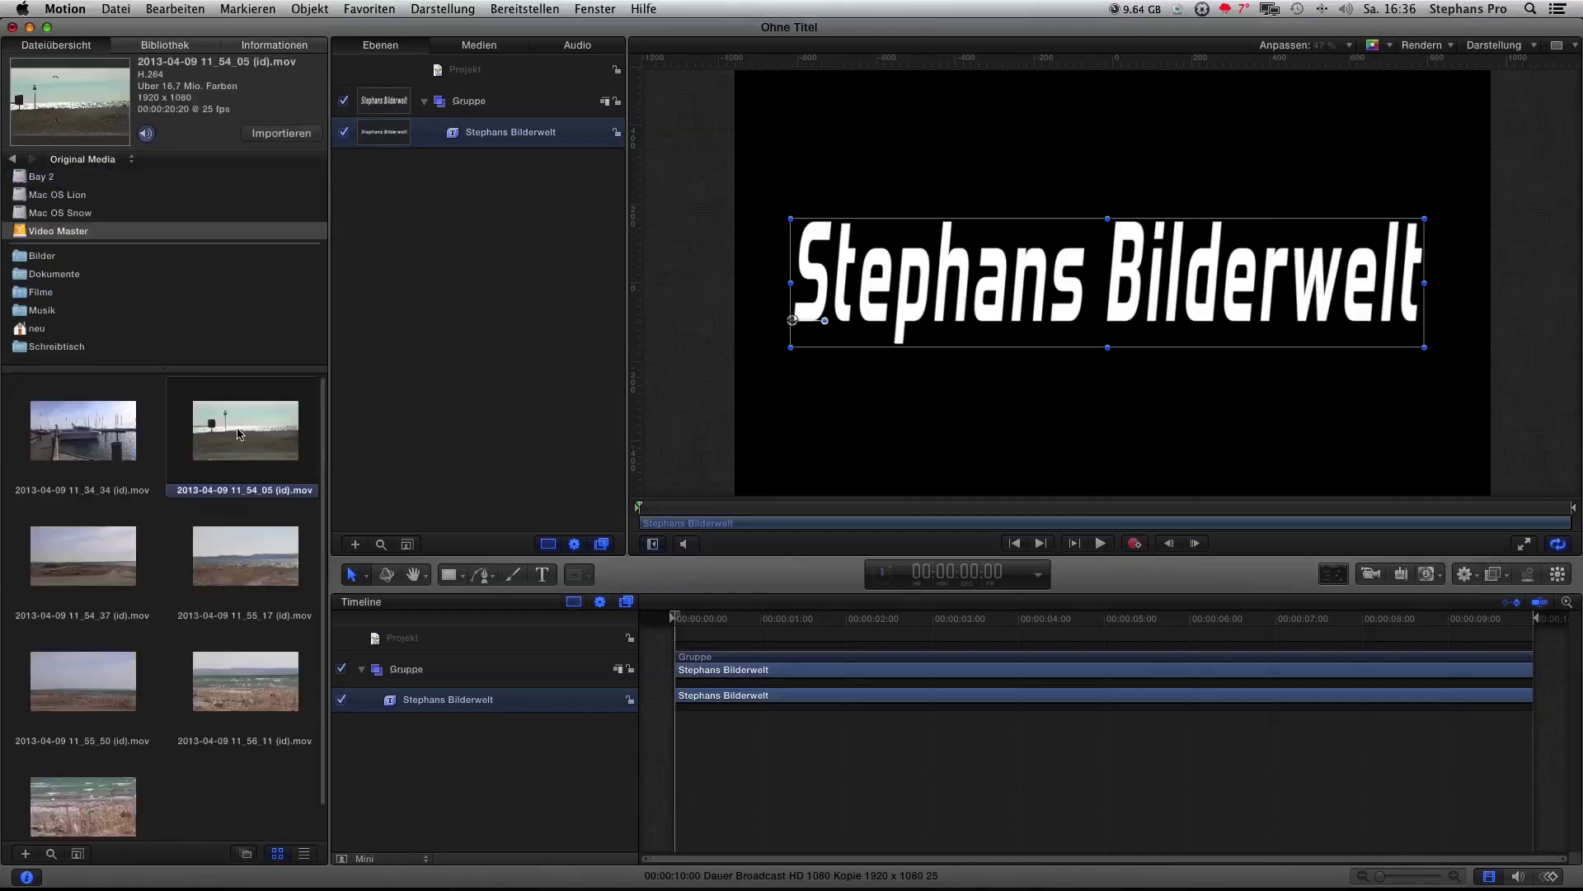
left_click_drag(238, 434, 1110, 289)
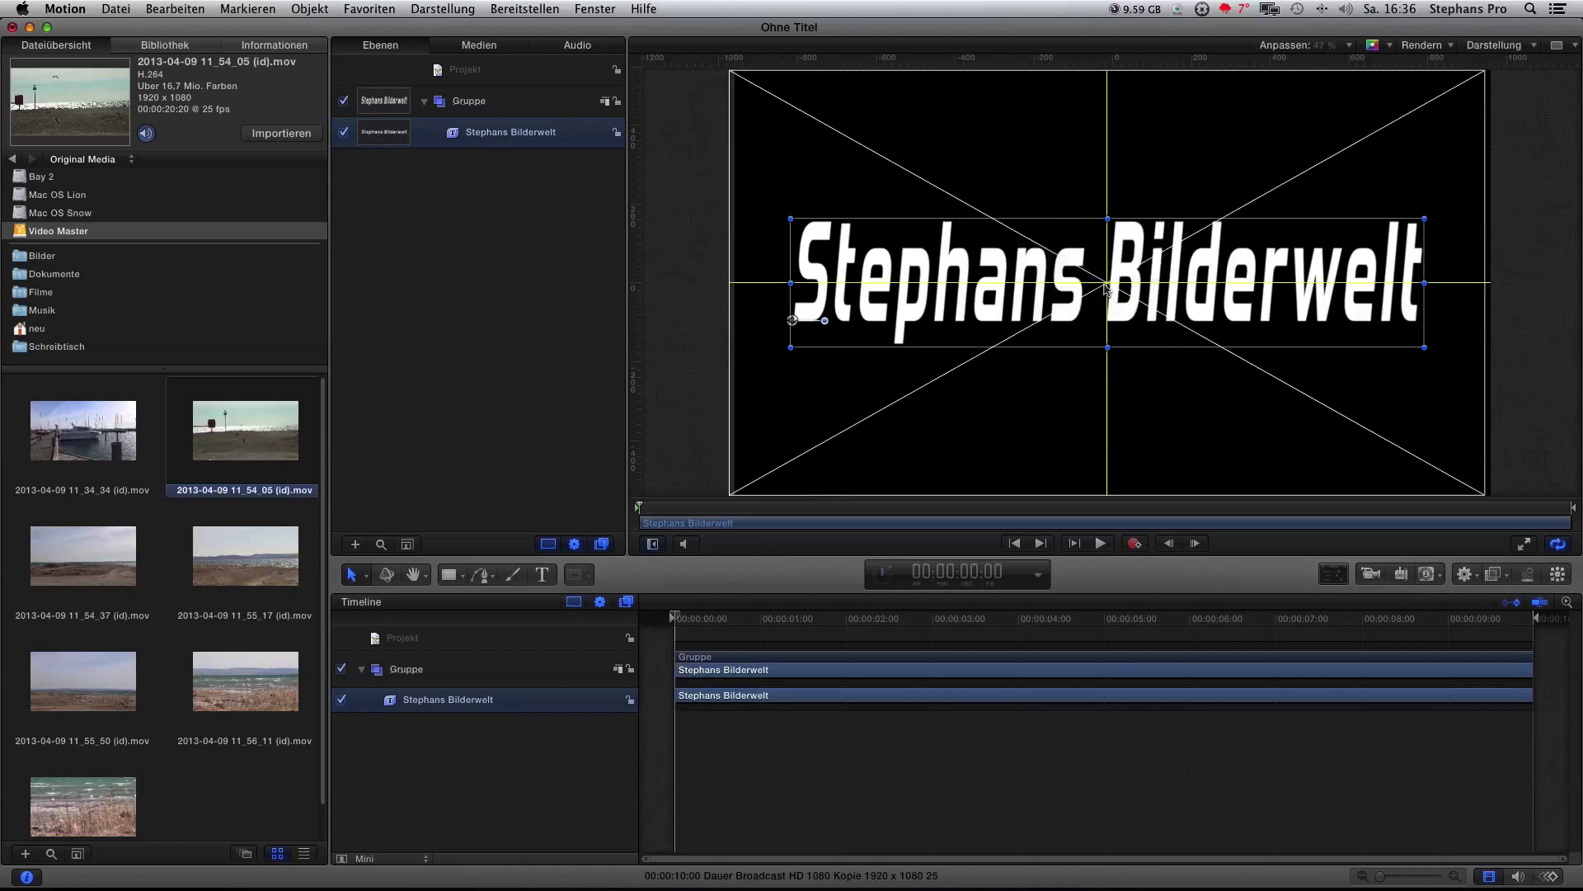
mouse_move(75, 113)
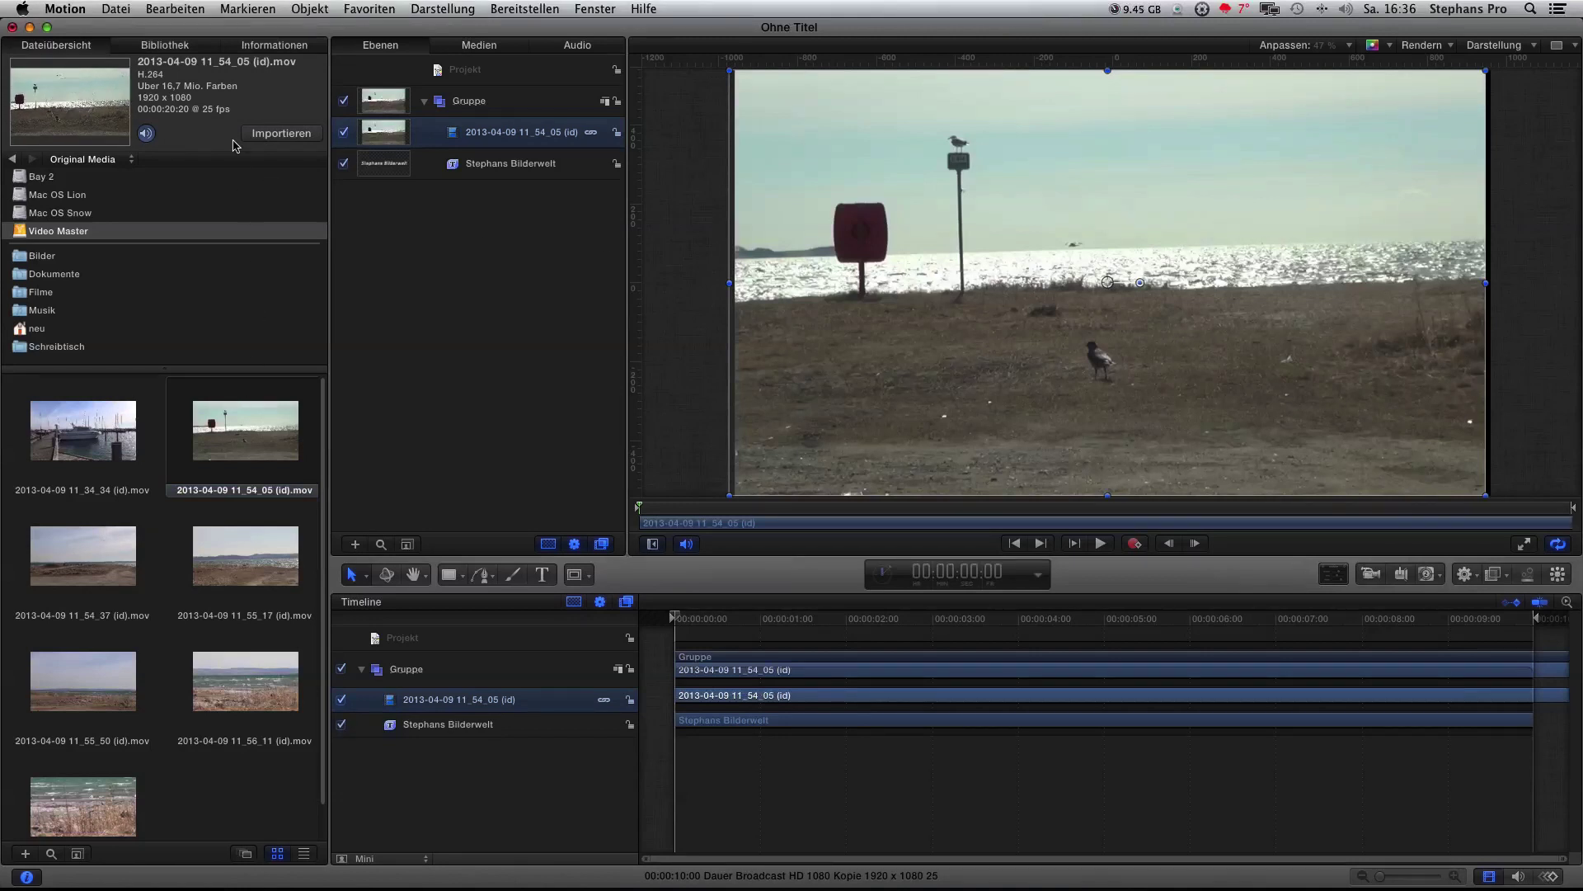
left_click(272, 51)
left_click(189, 50)
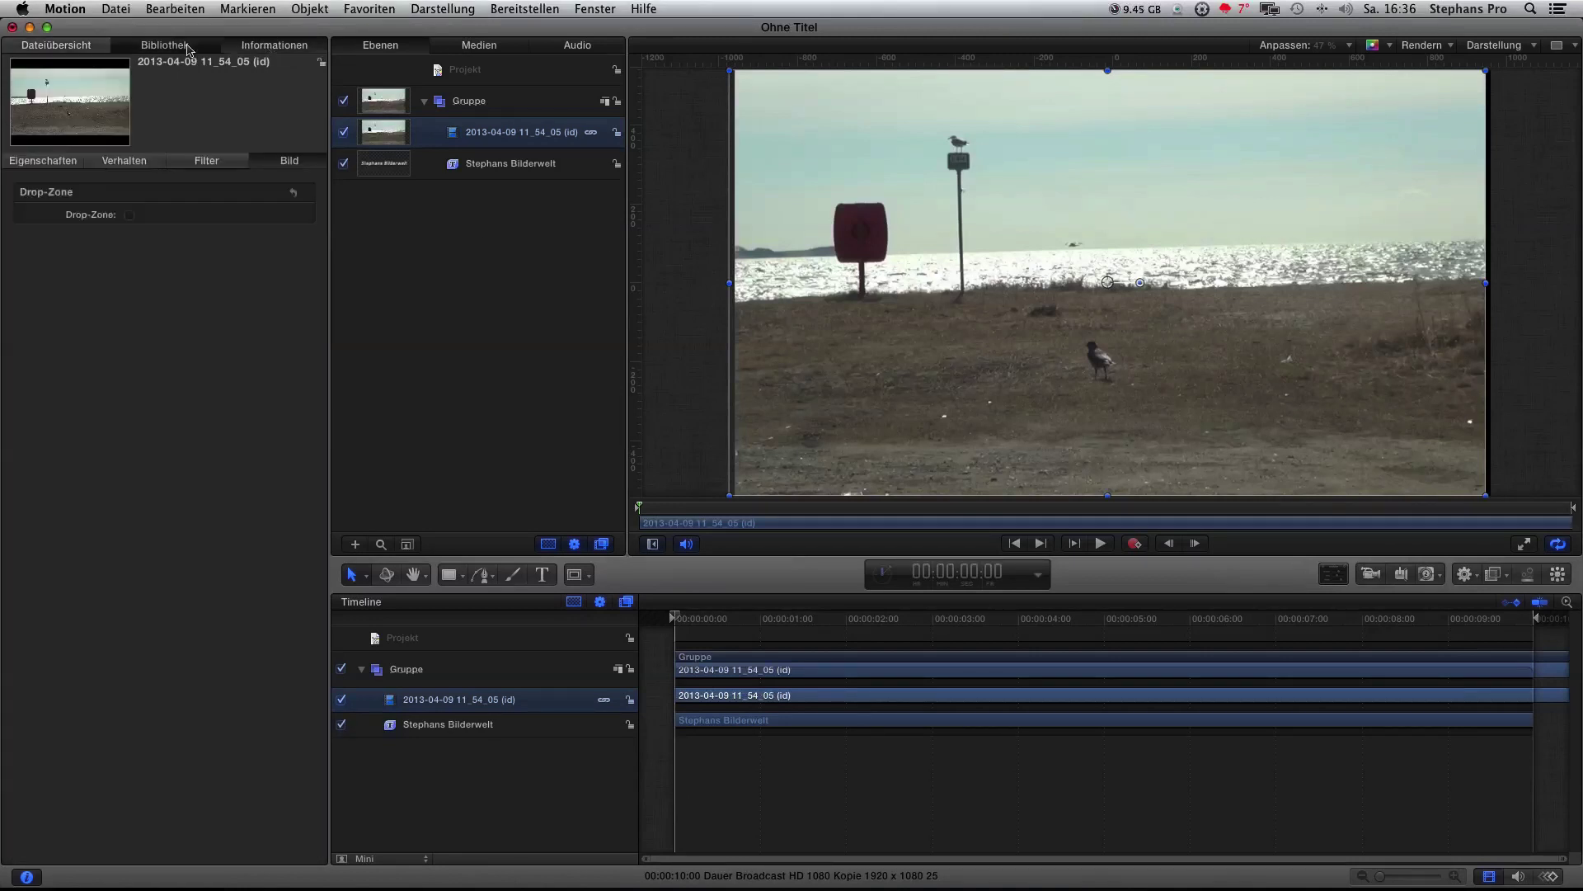
left_click(266, 47)
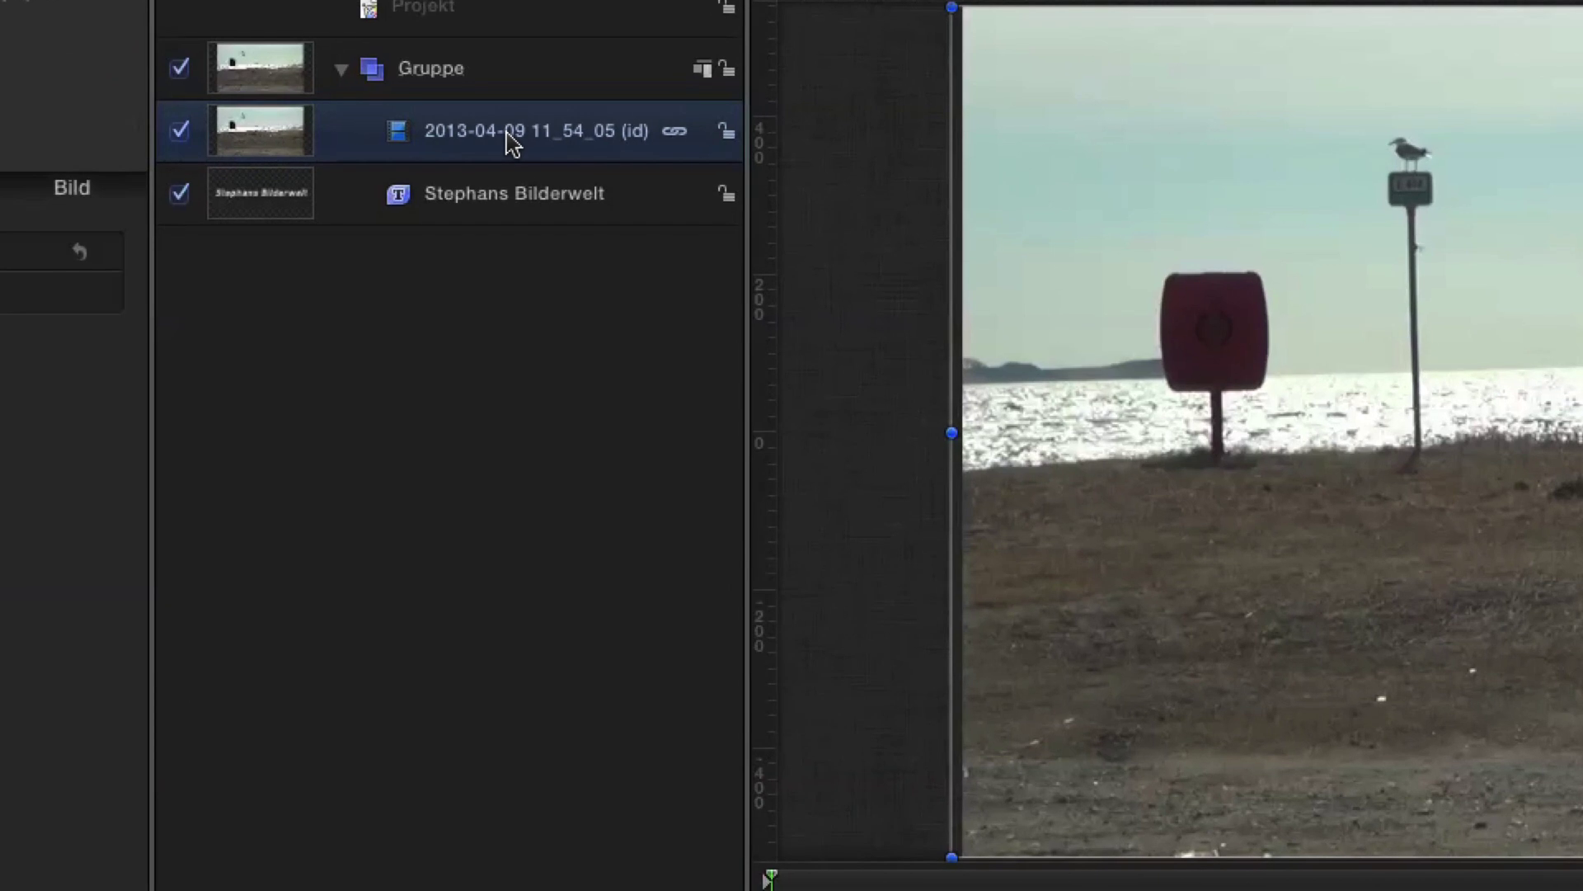
left_click_drag(512, 134, 509, 174)
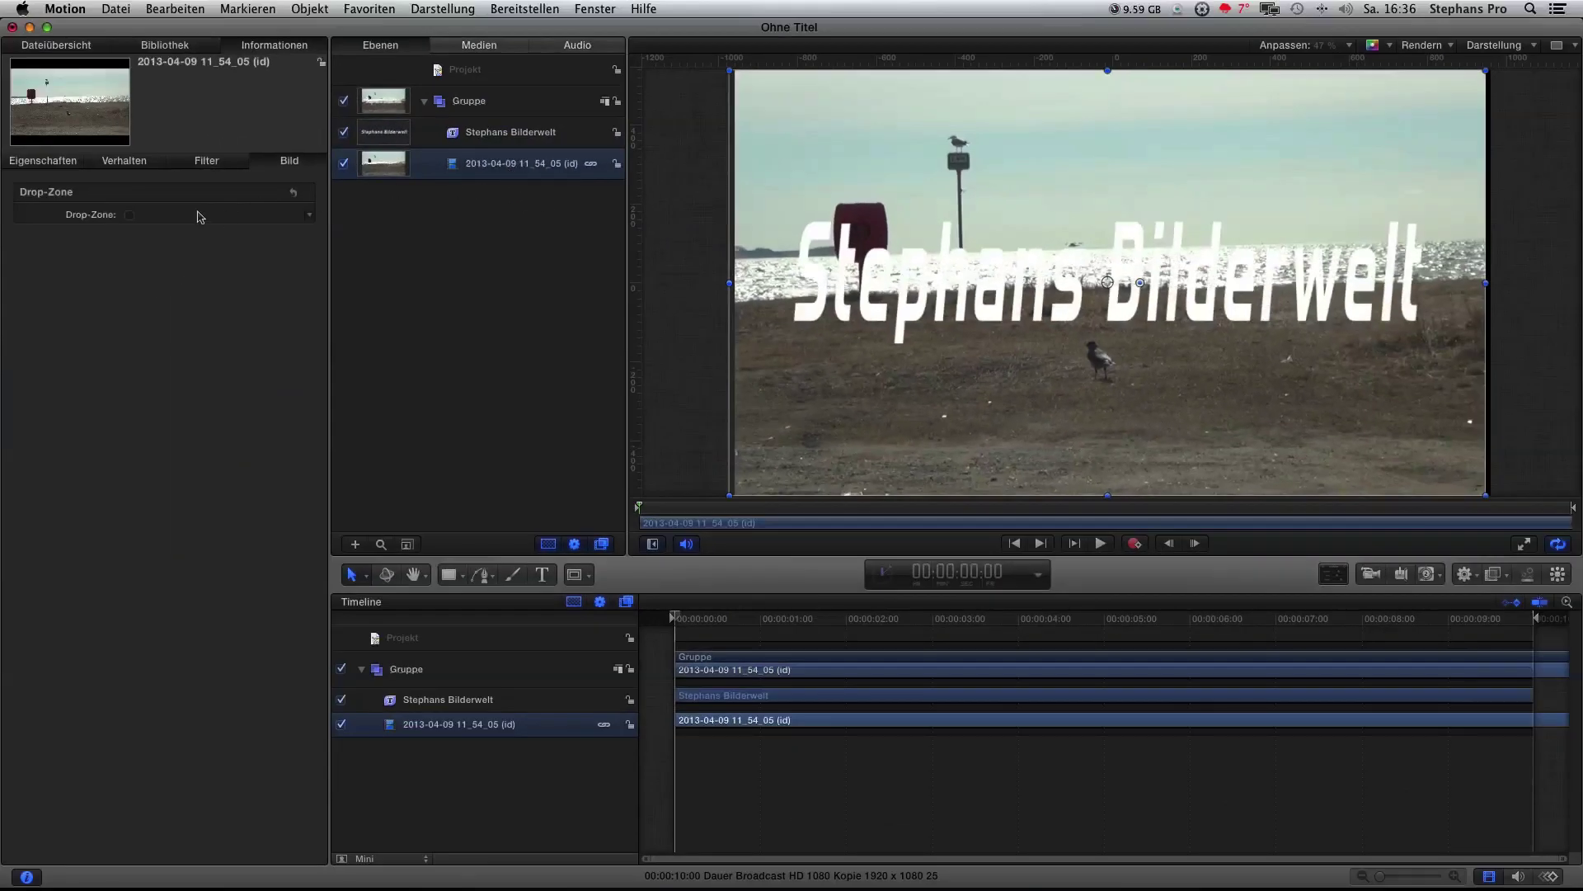
- Select the title layer and show its transform and blending properties
left_click(128, 164)
left_click(70, 165)
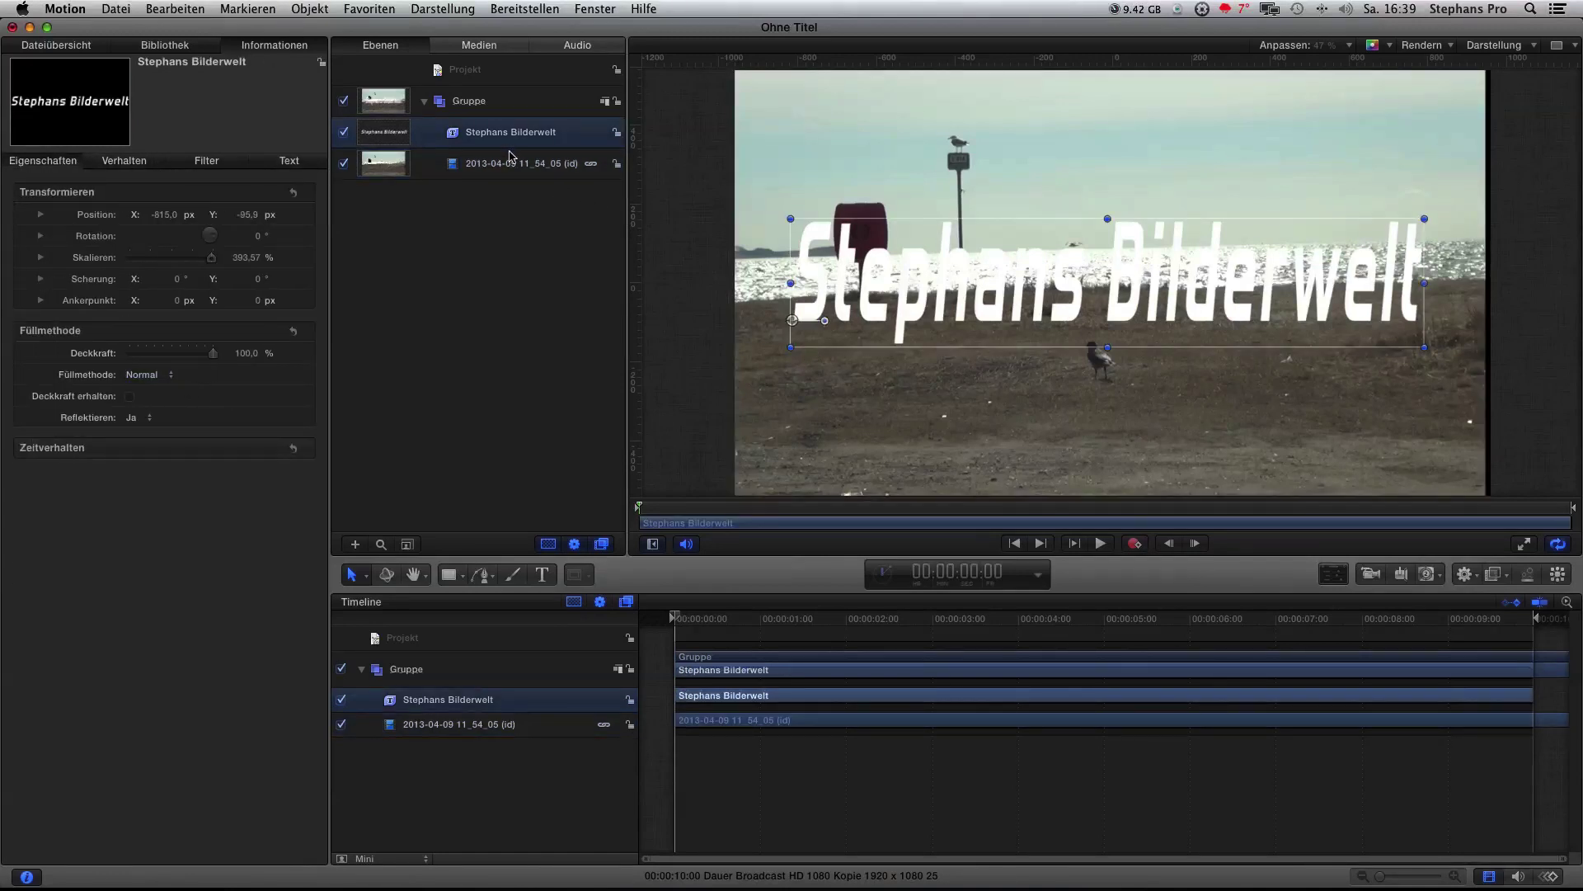
left_click(509, 159)
left_click(513, 136)
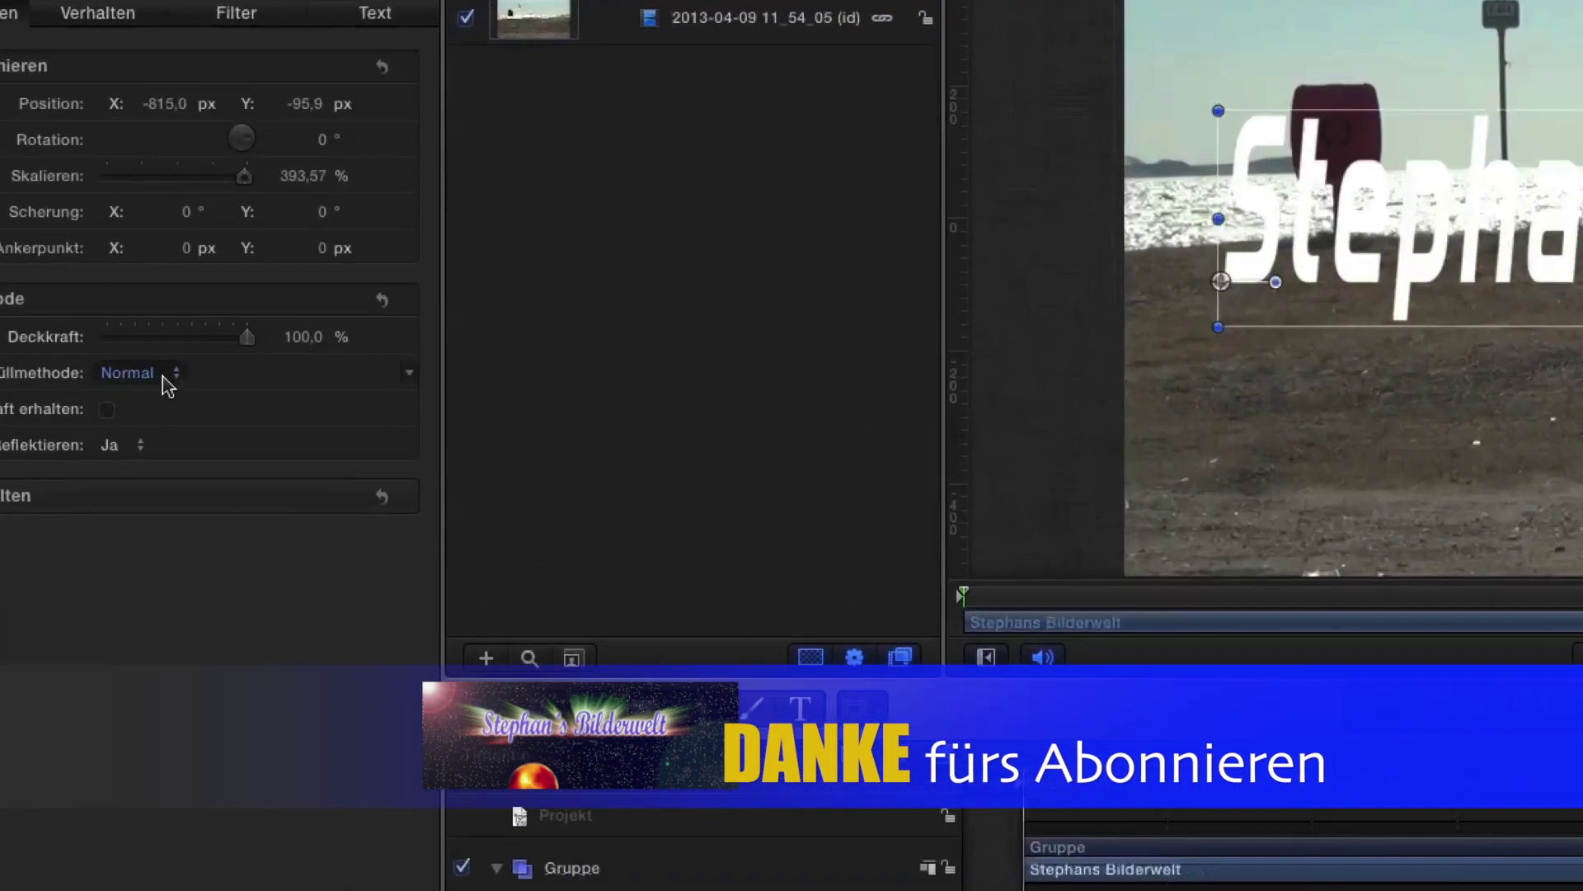
- Try the Hinzufügen and Subtrahieren blend modes on the title, then set Alpha-Schablone
left_click(165, 379)
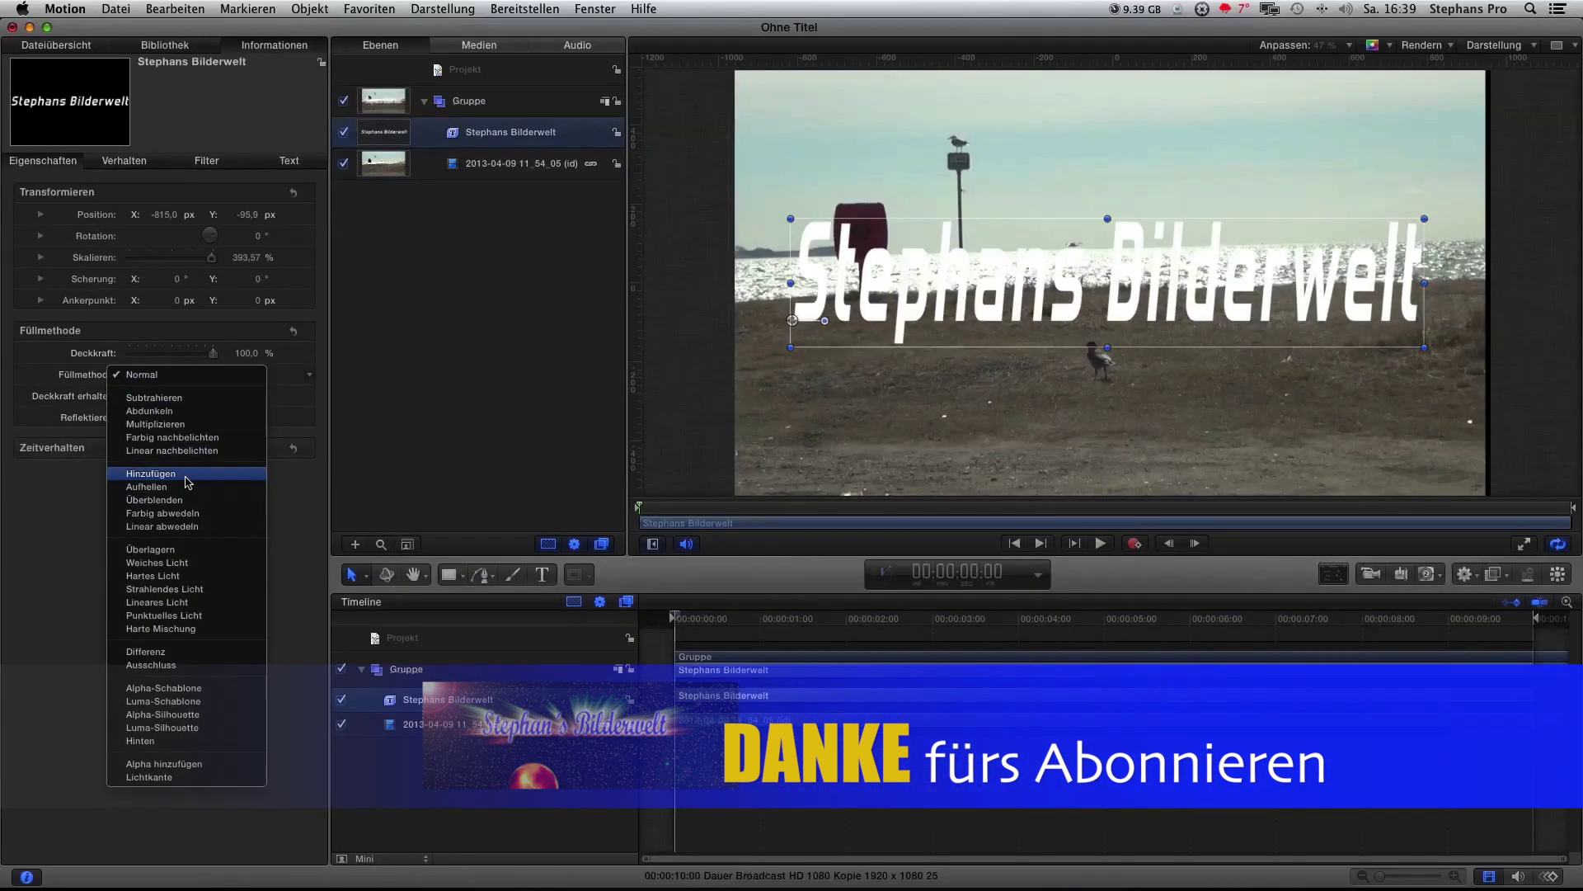
left_click(188, 474)
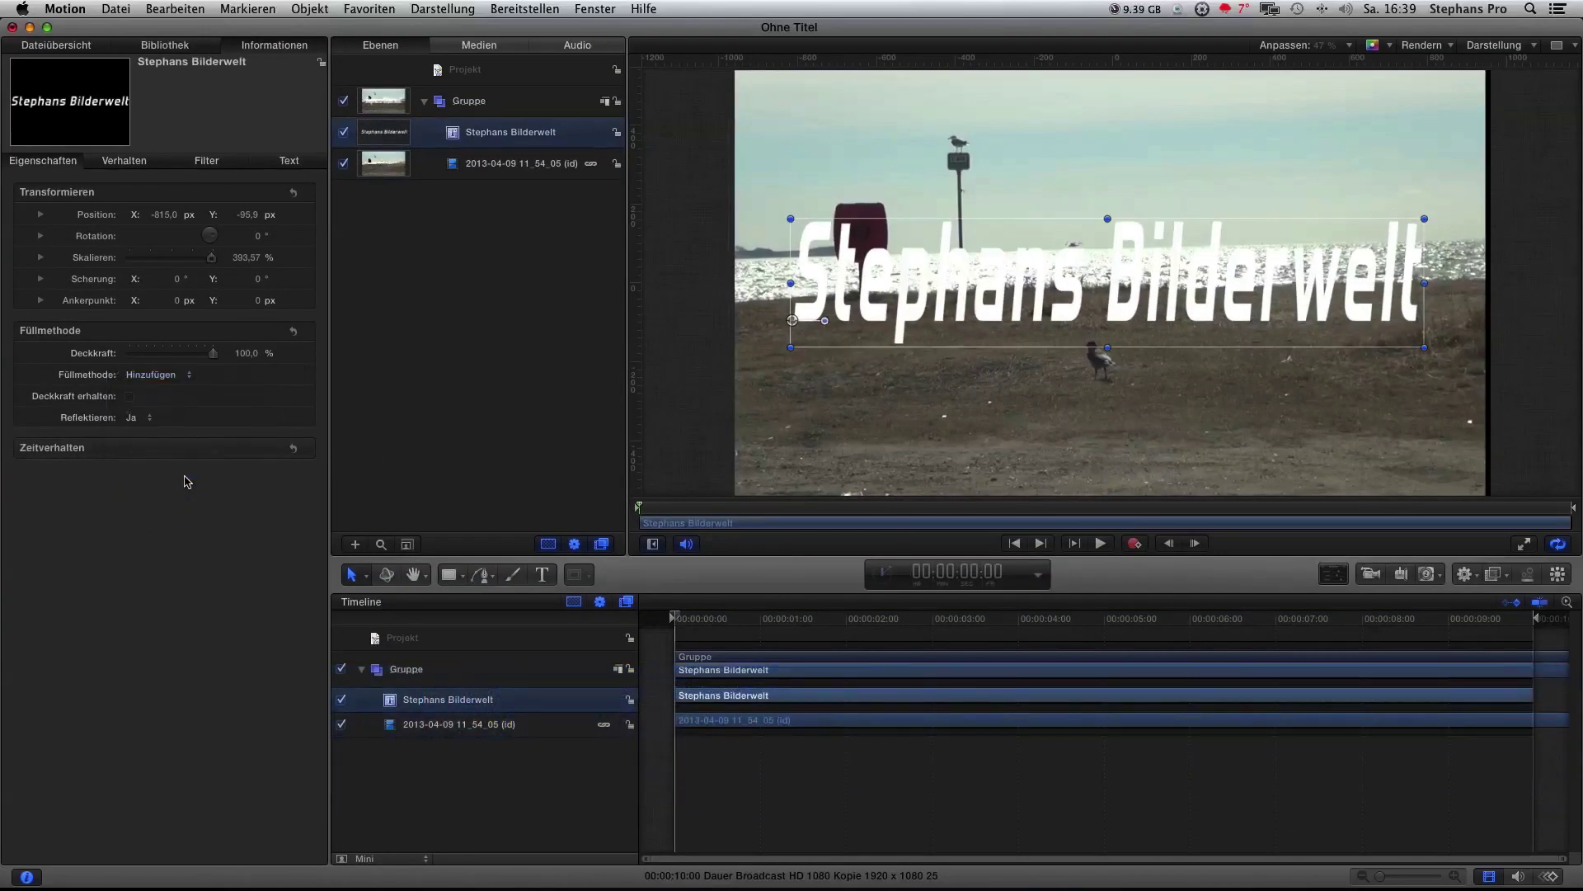
left_click(186, 381)
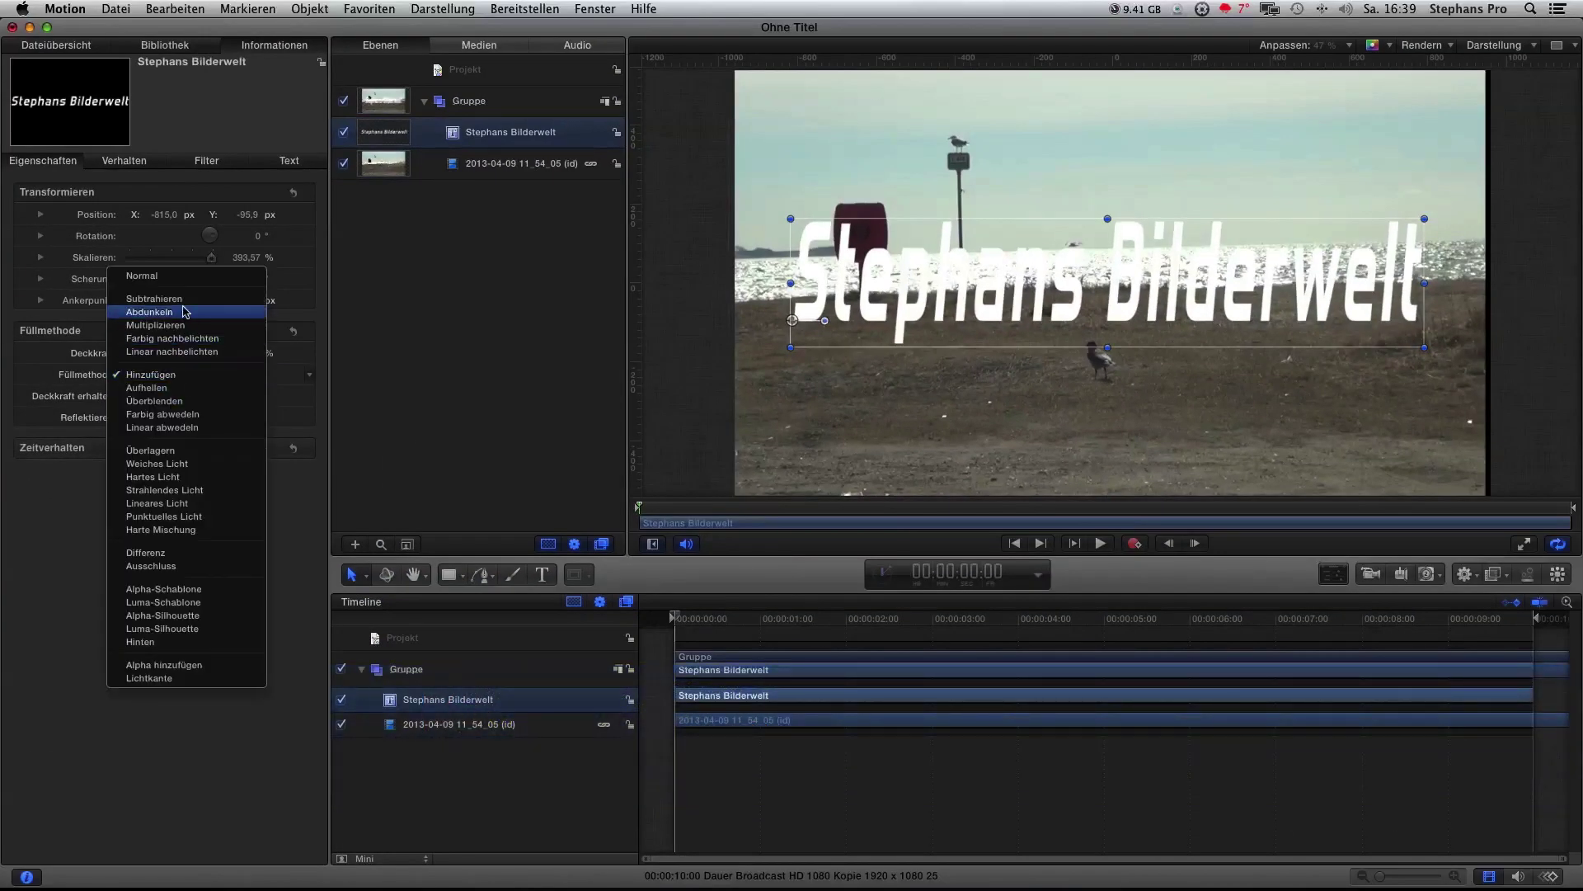
left_click(185, 300)
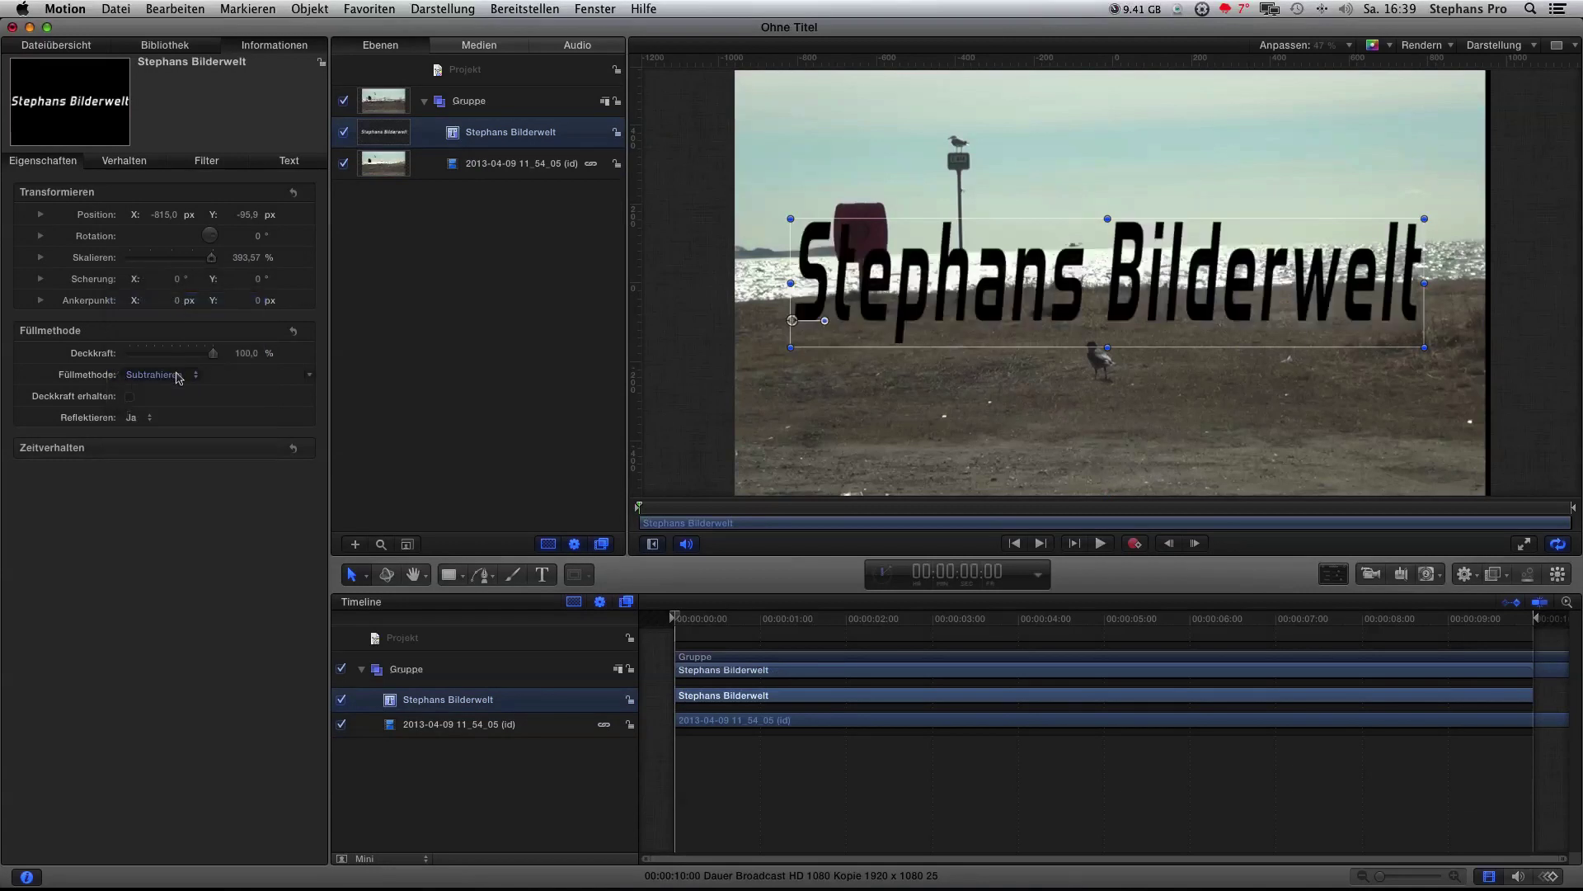
left_click(158, 375)
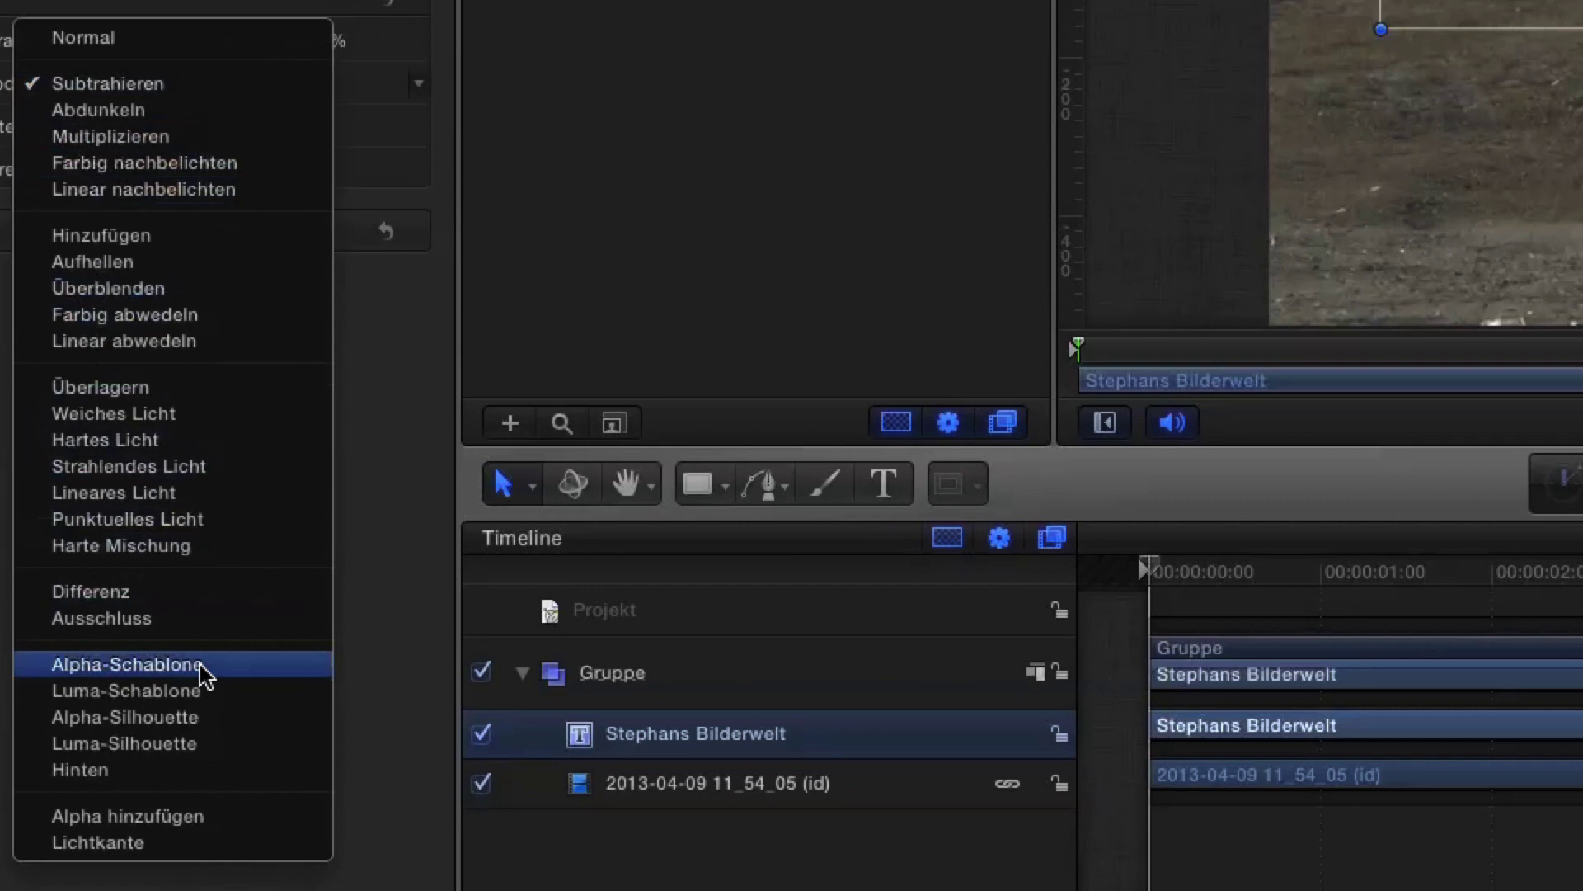
left_click(201, 666)
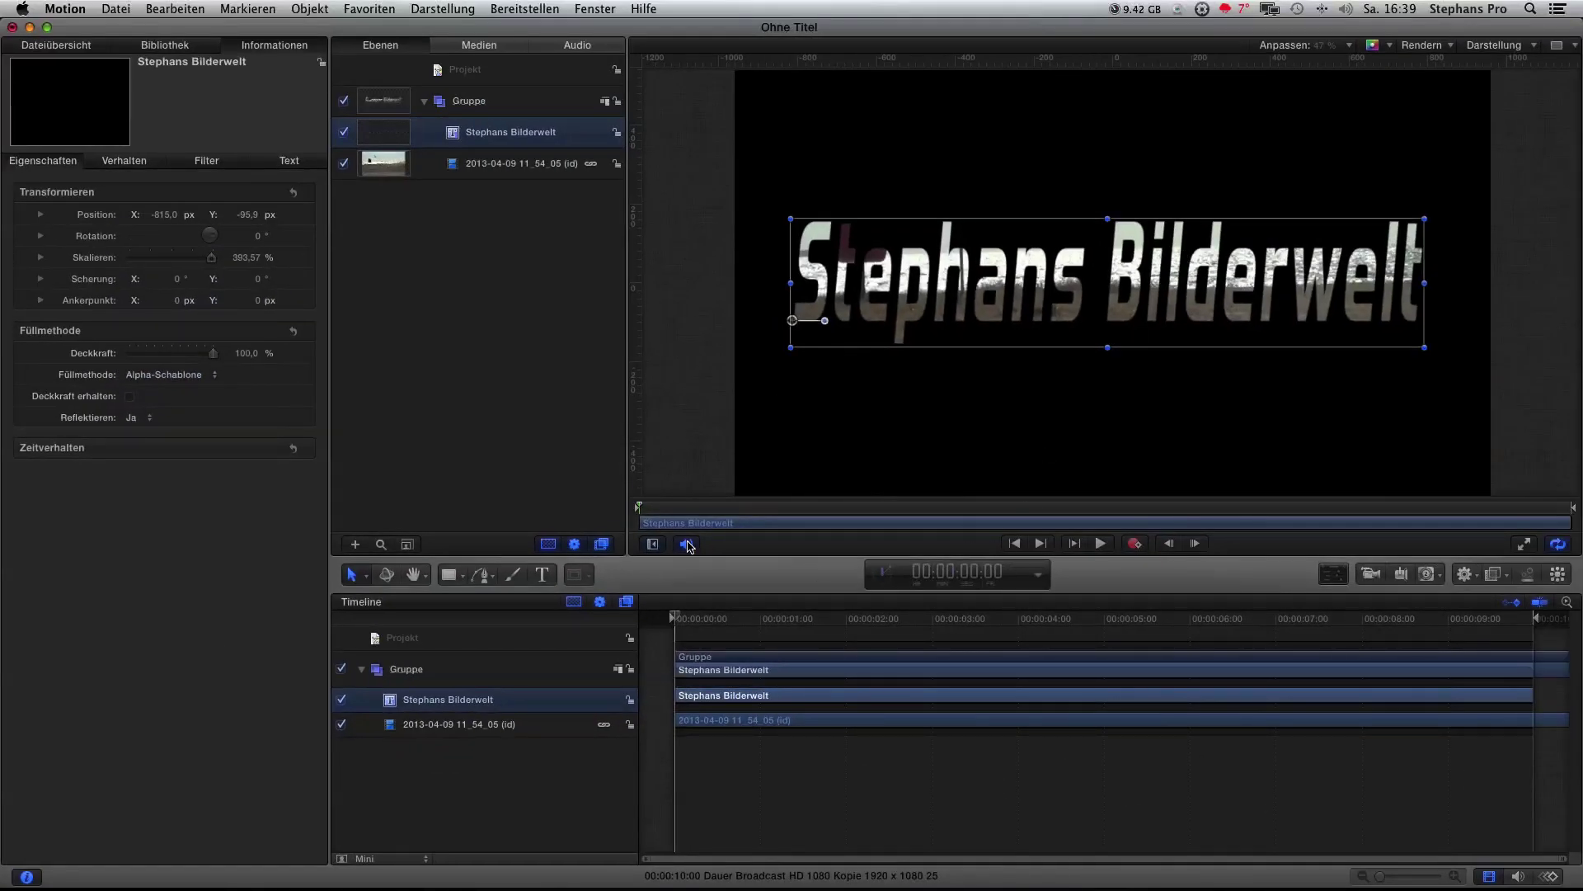
- Scrub ahead and play back to preview the stencilled title
mouse_move(649, 518)
left_mouse_down()
mouse_move(1017, 532)
mouse_move(775, 527)
left_mouse_up()
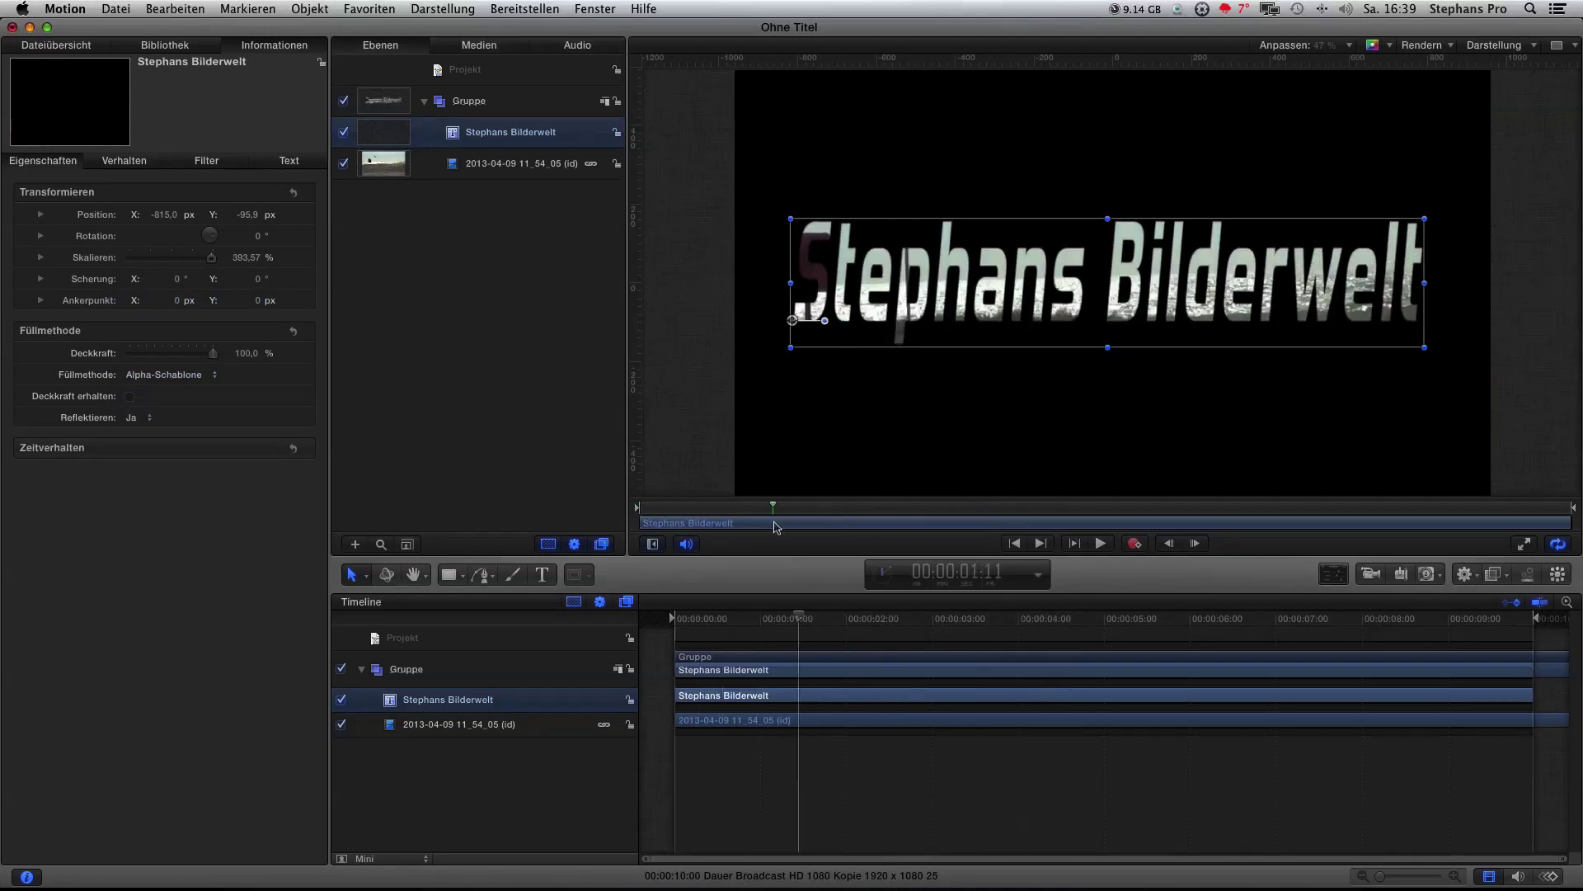
key("space")
key("space")
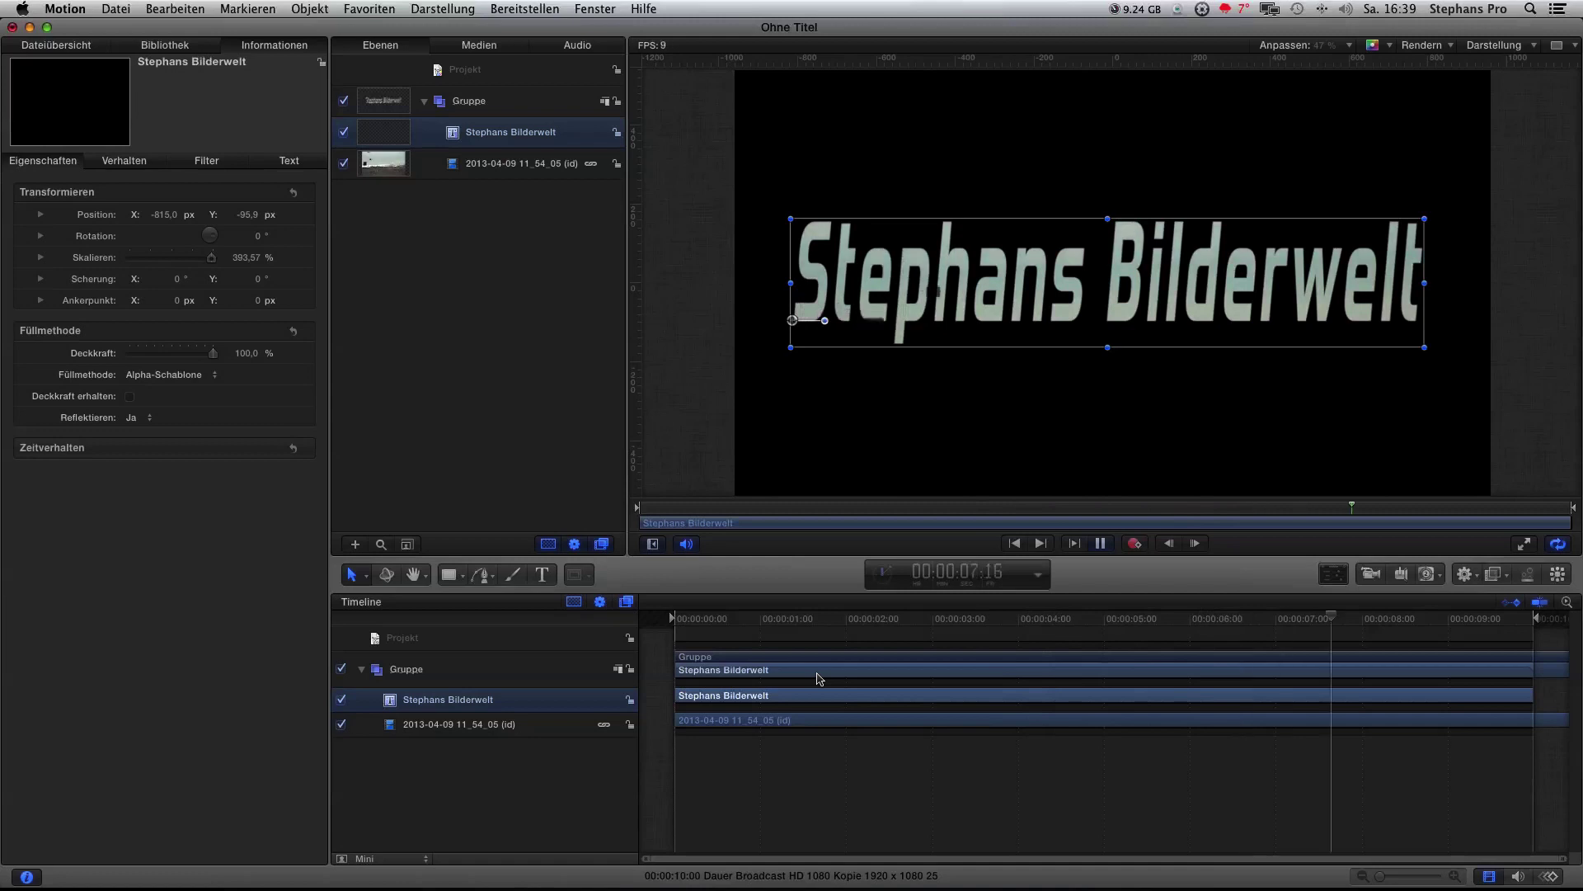
key("space")
- Stretch the title taller and wider on both sides, to about 468.46 % scale
left_click_drag(1112, 349, 1110, 371)
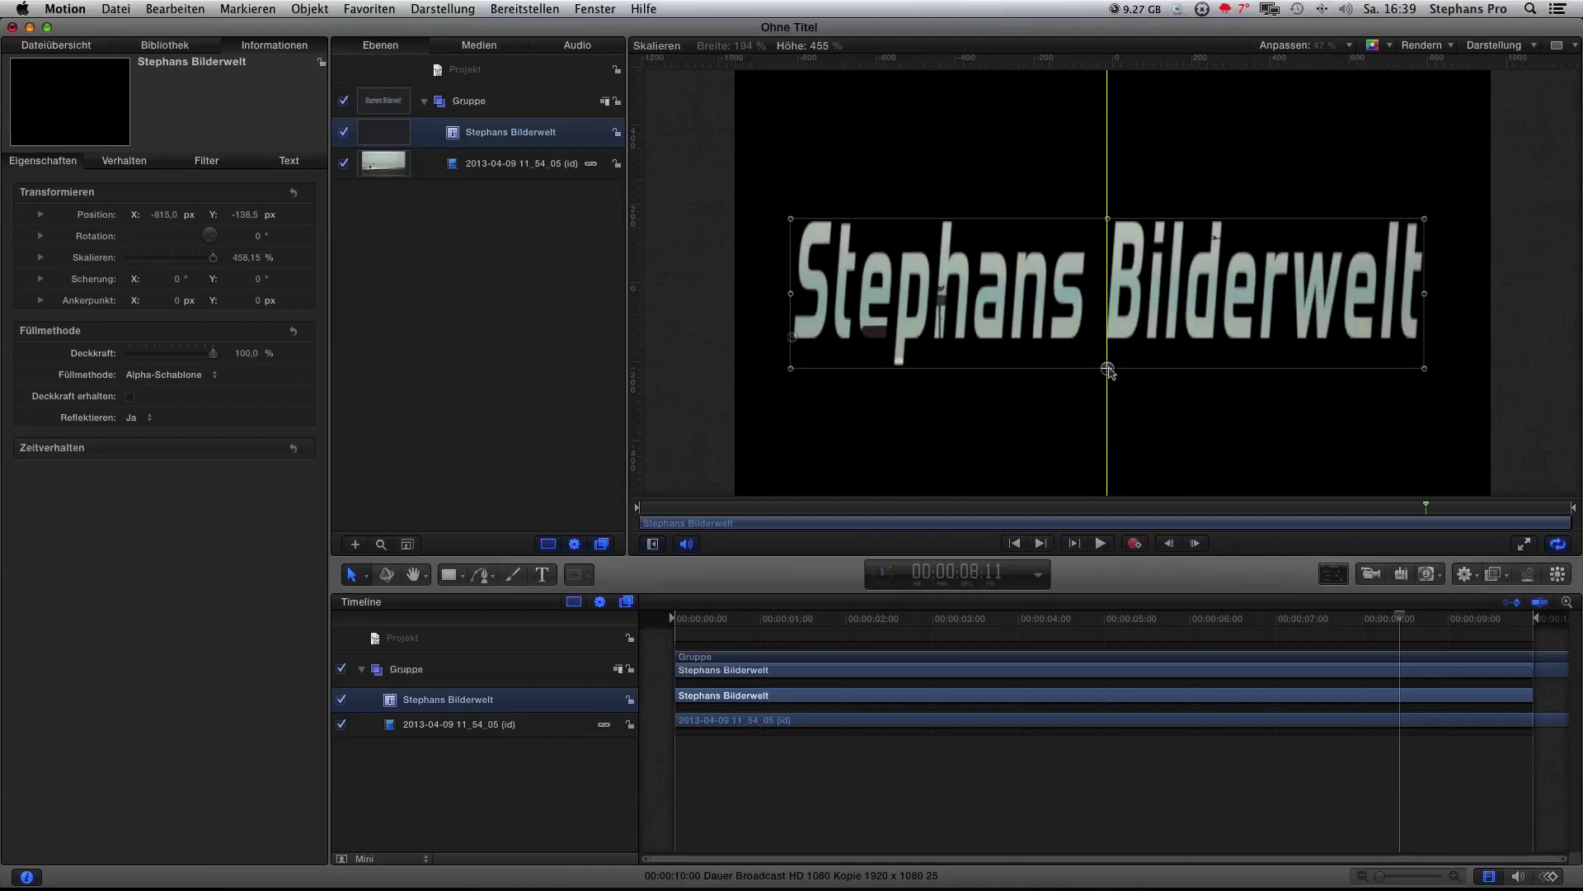
left_click_drag(789, 221, 753, 219)
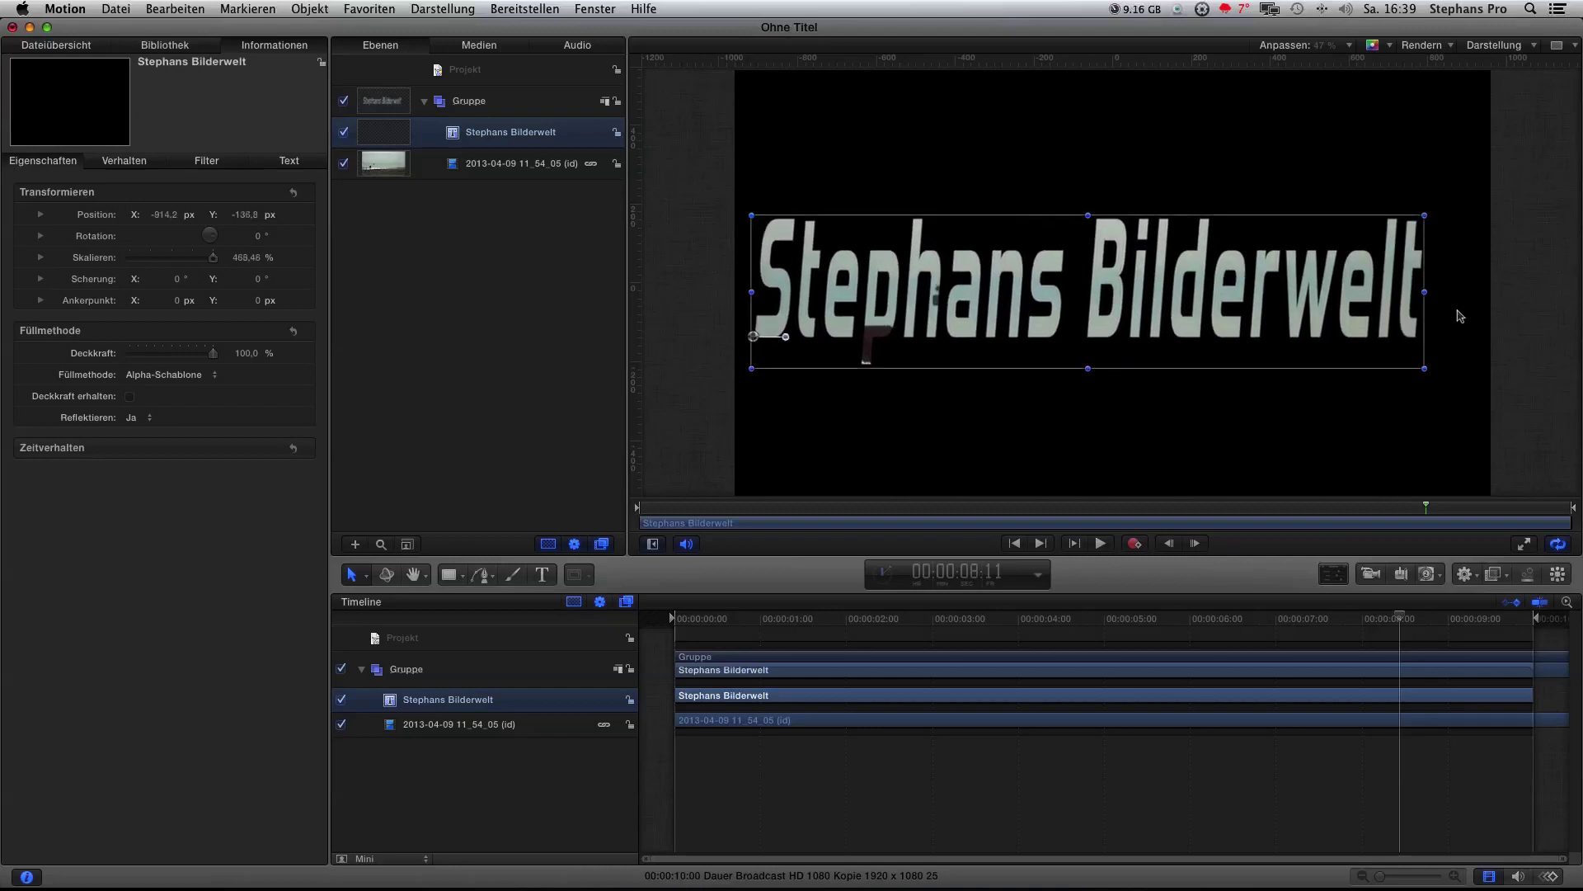
left_click_drag(1420, 294, 1456, 295)
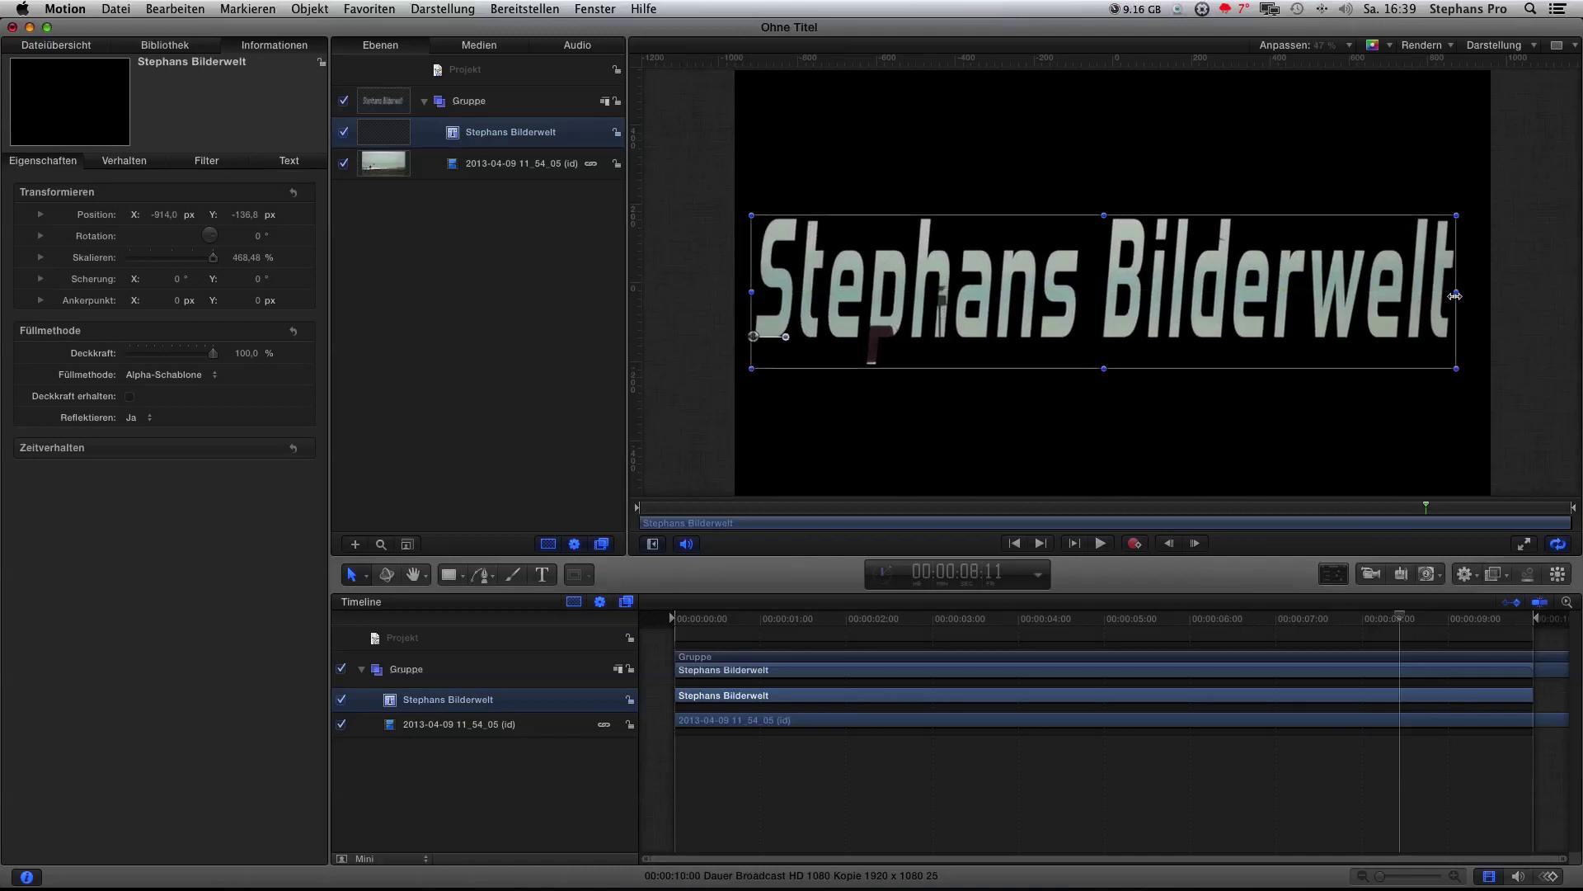
- Move the beach video upward behind the title and play from the start to check
left_click(528, 165)
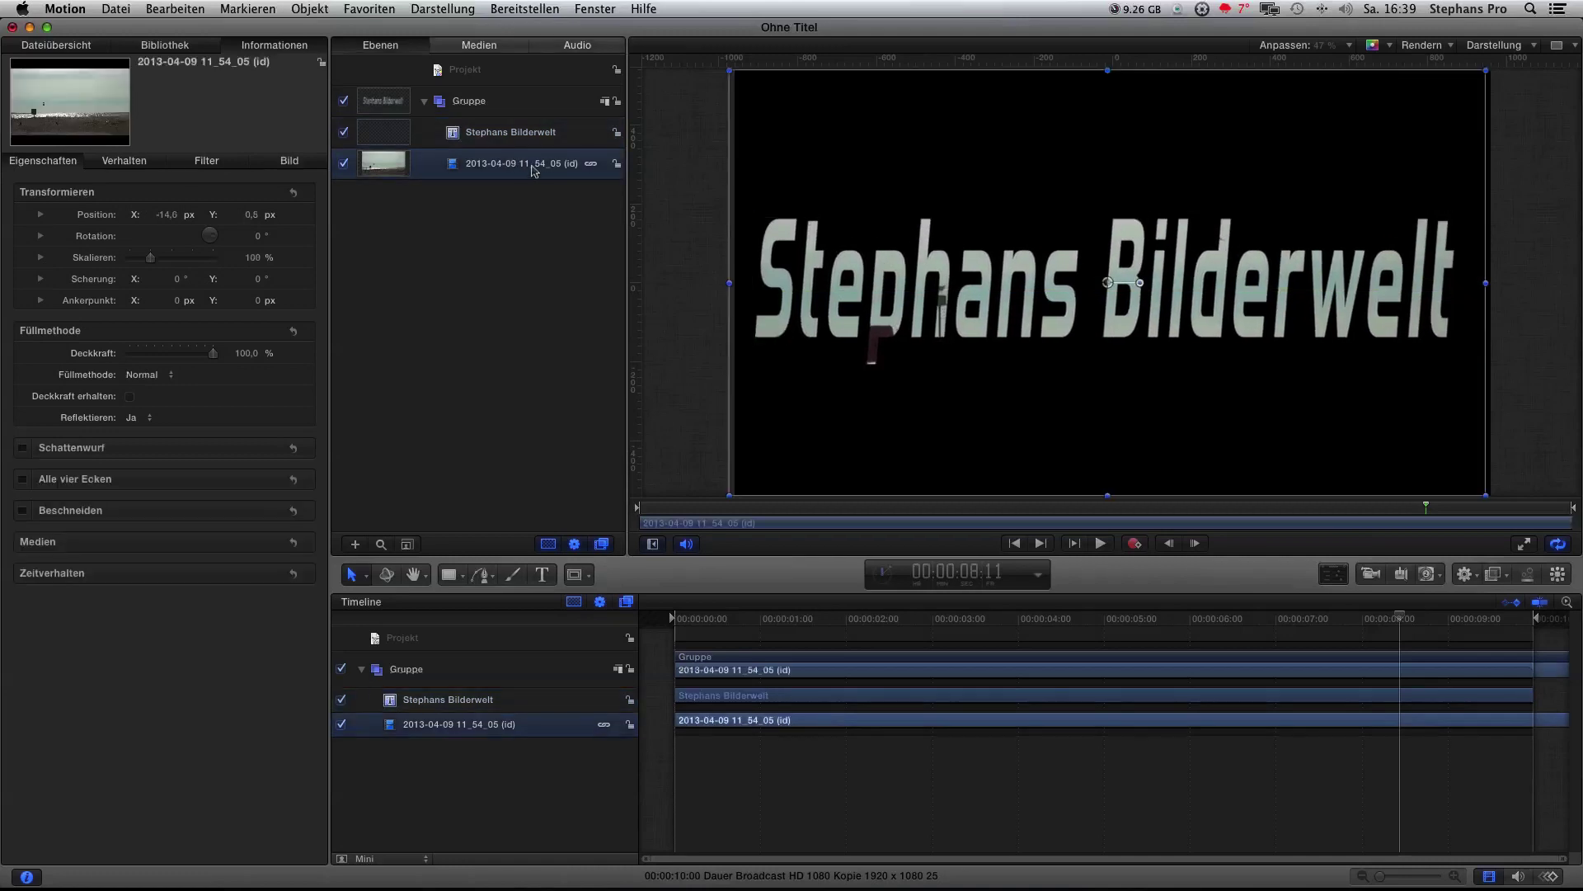
left_click_drag(1103, 386, 1108, 320)
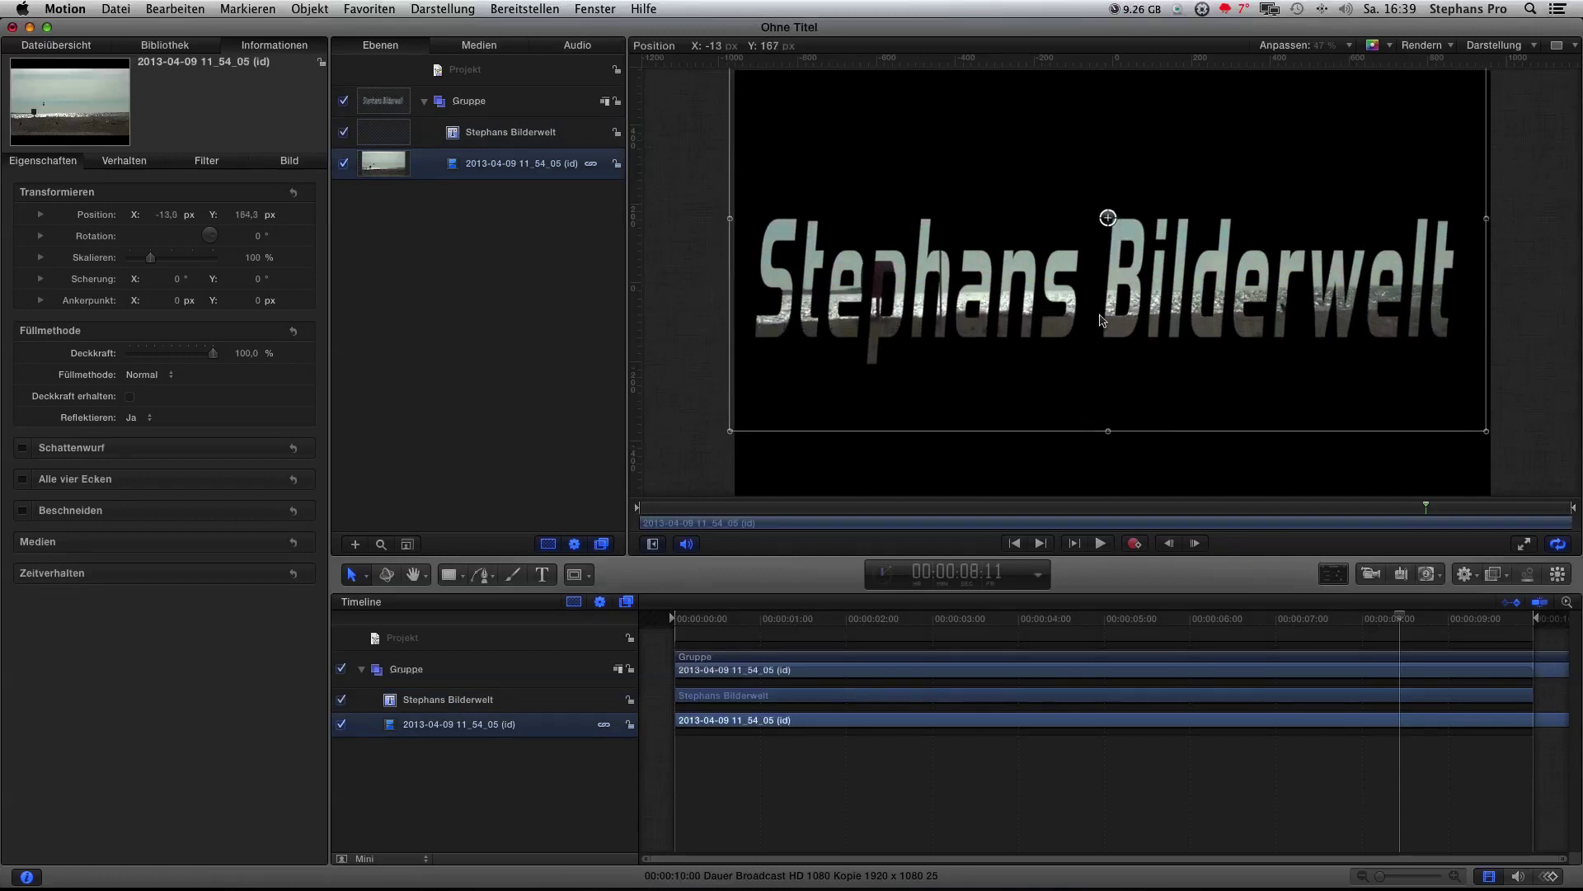
left_click_drag(1106, 315, 1106, 316)
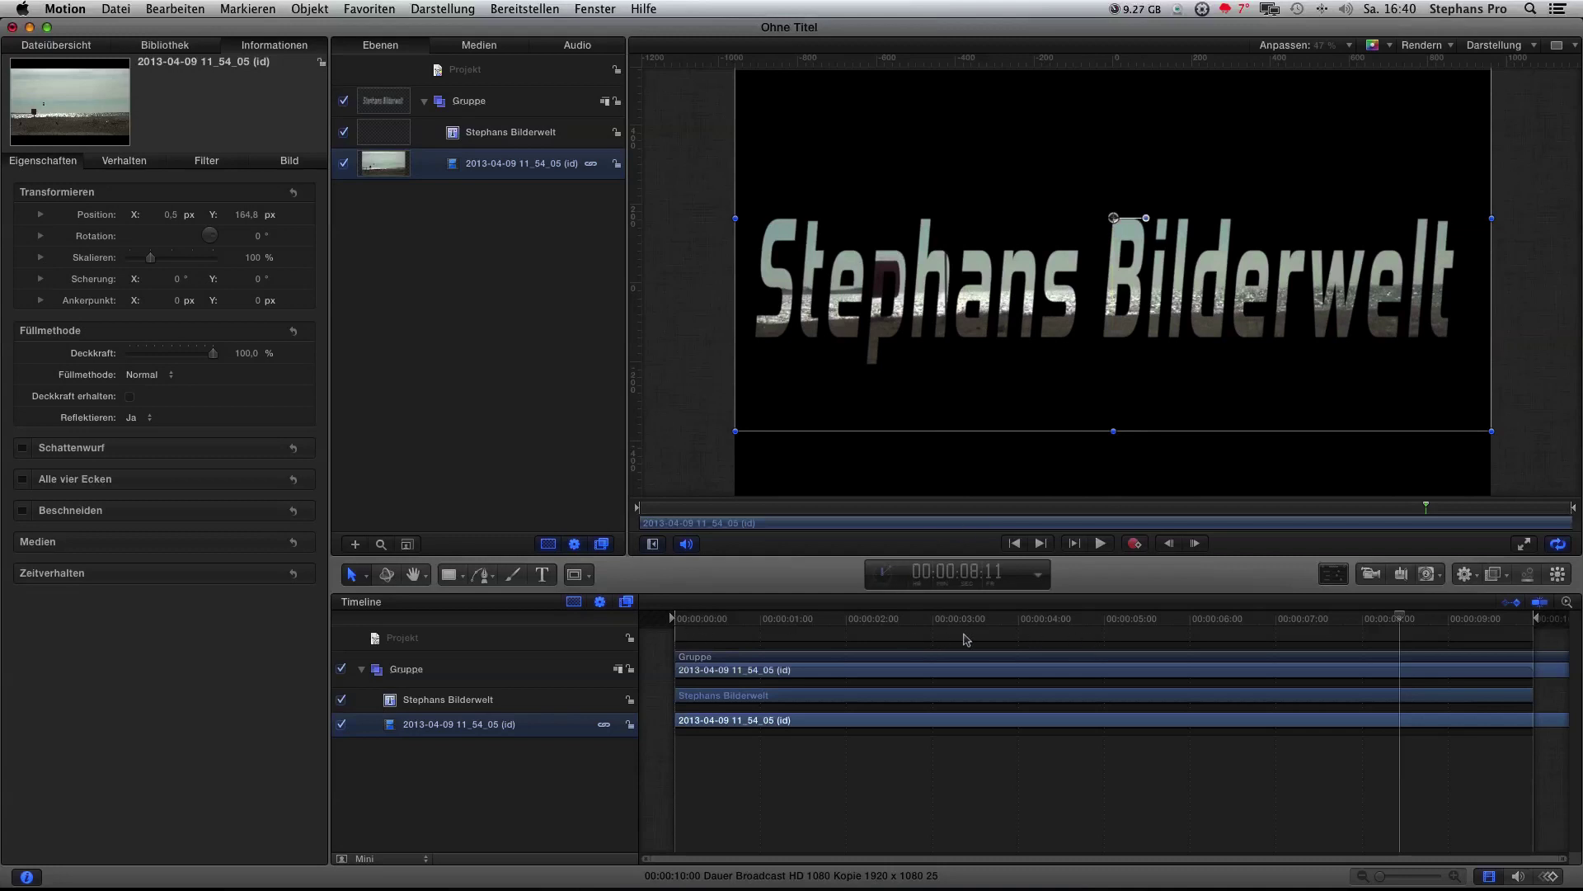
left_click(1014, 543)
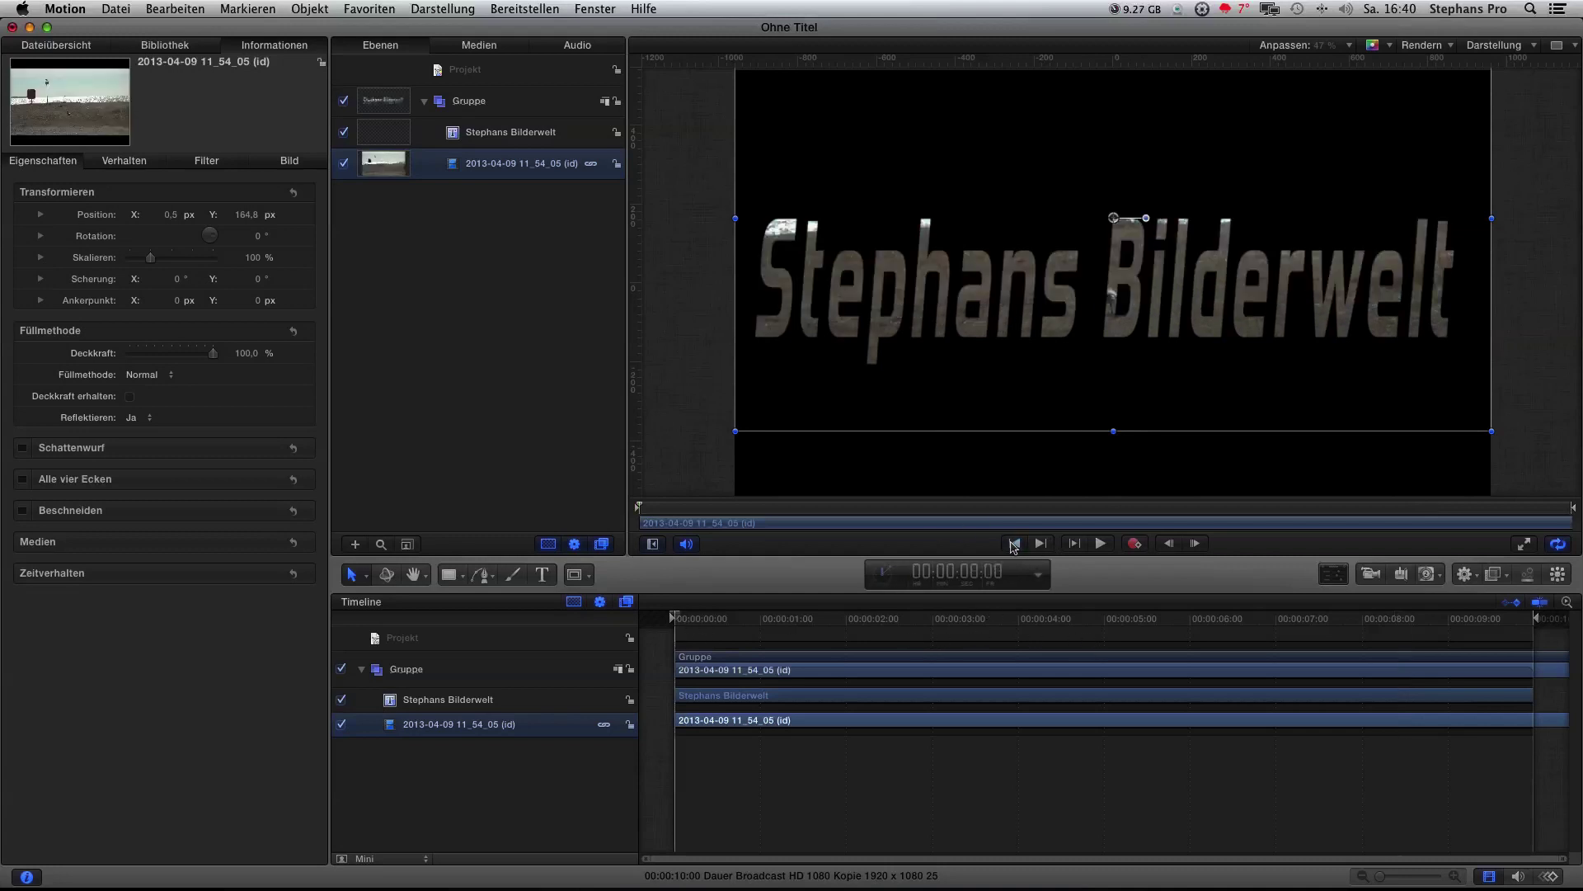
key("space")
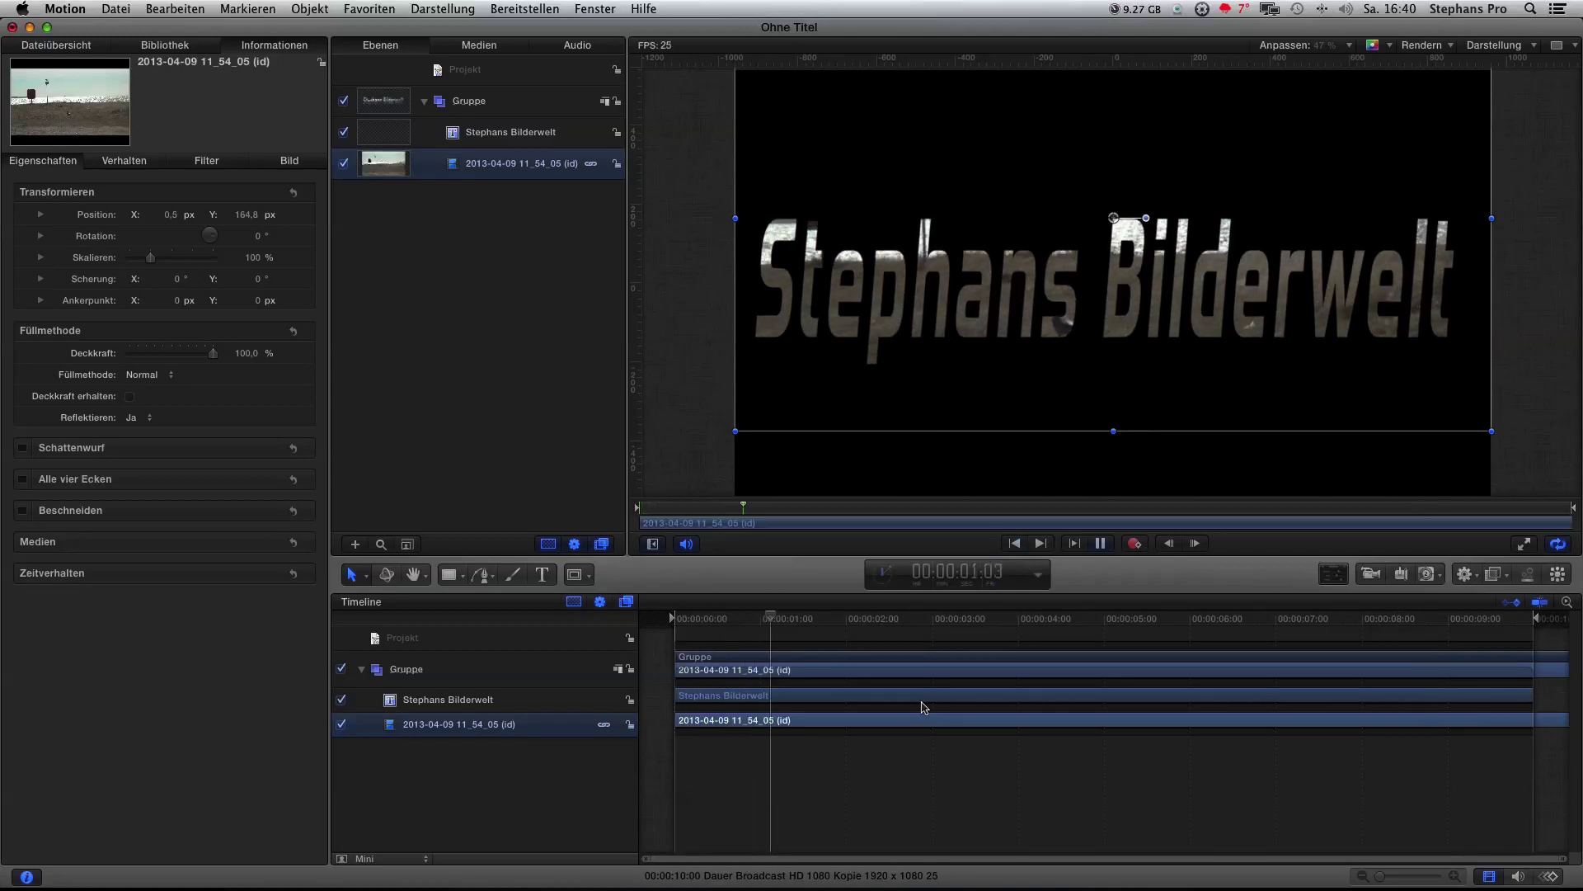
key("space")
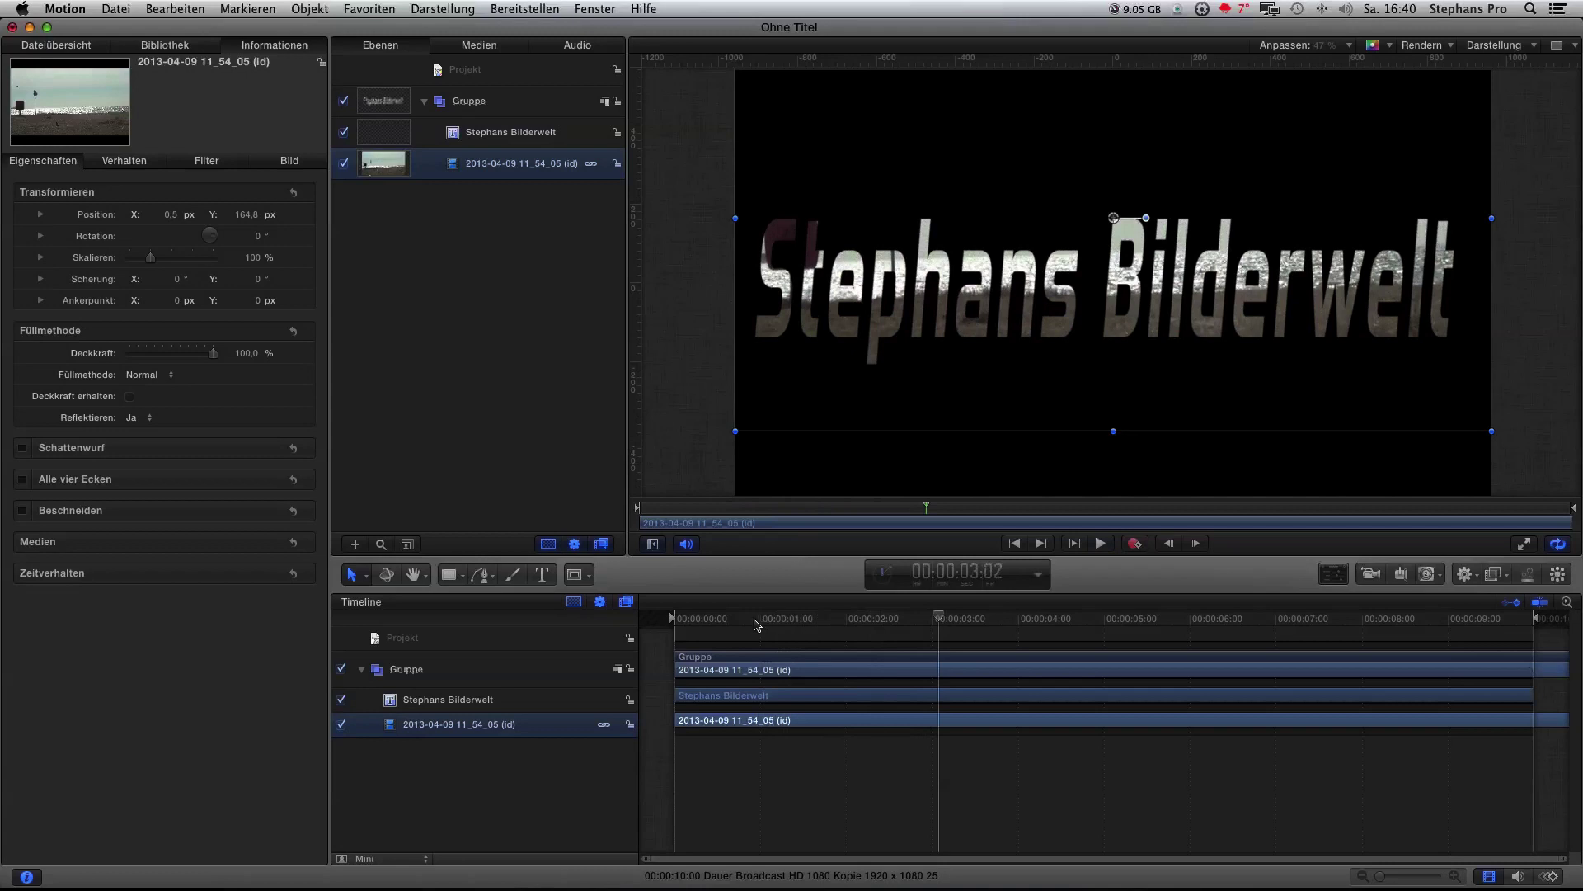
- Shift the beach video lower behind the title and play the composition again
left_click(678, 625)
left_click_drag(1114, 219, 1075, 312)
key("space")
left_click(145, 47)
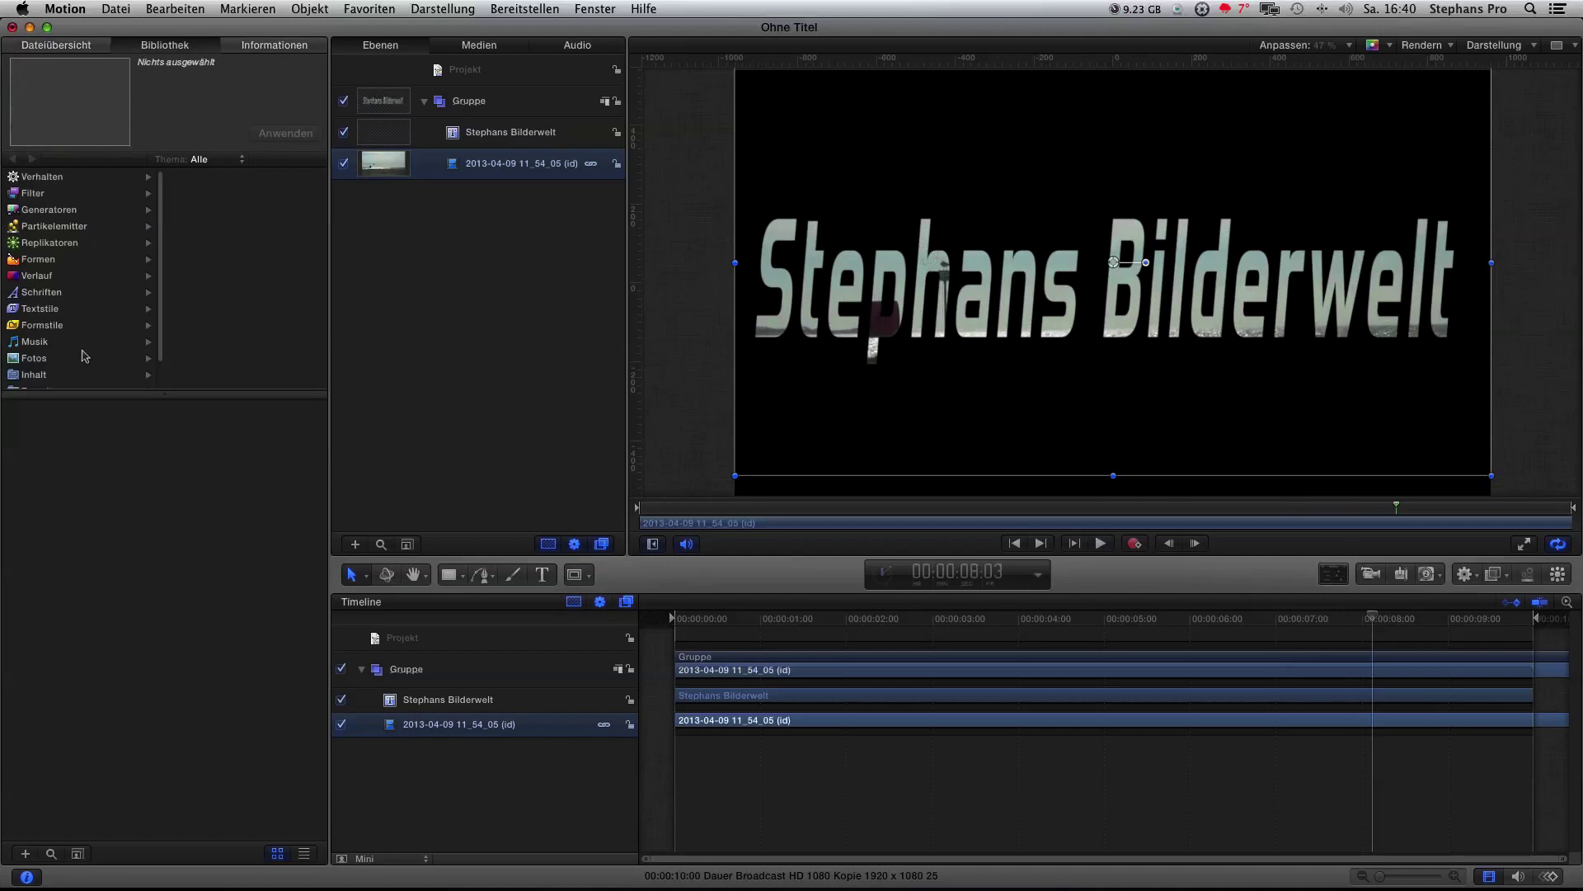
- Apply the Aura glow filter from Filter > Glühen to the beach video
left_click(63, 183)
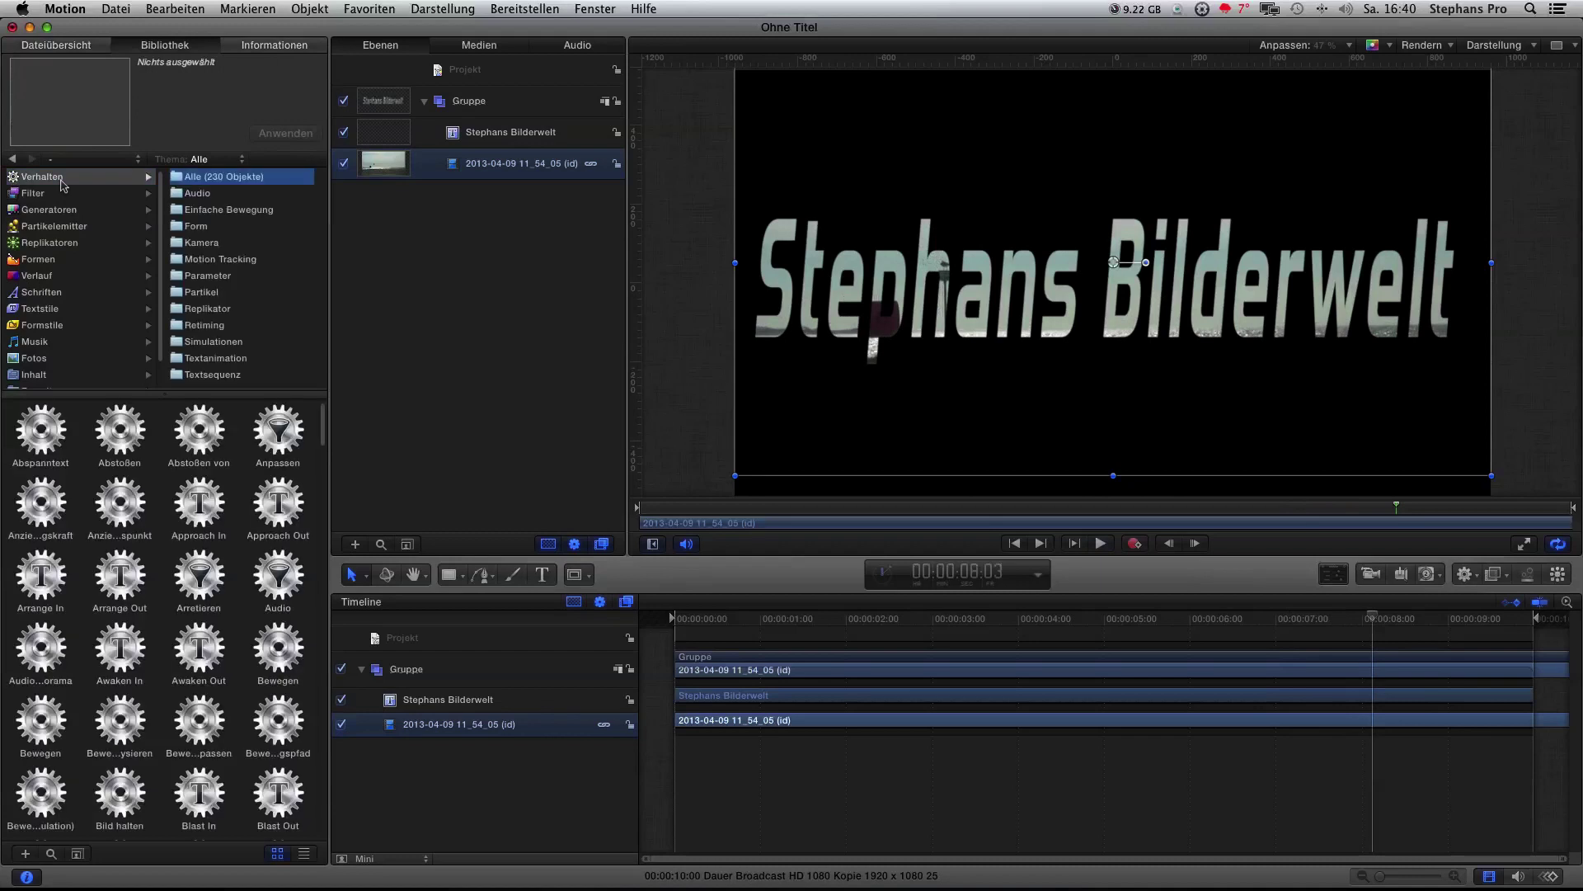
left_click(58, 197)
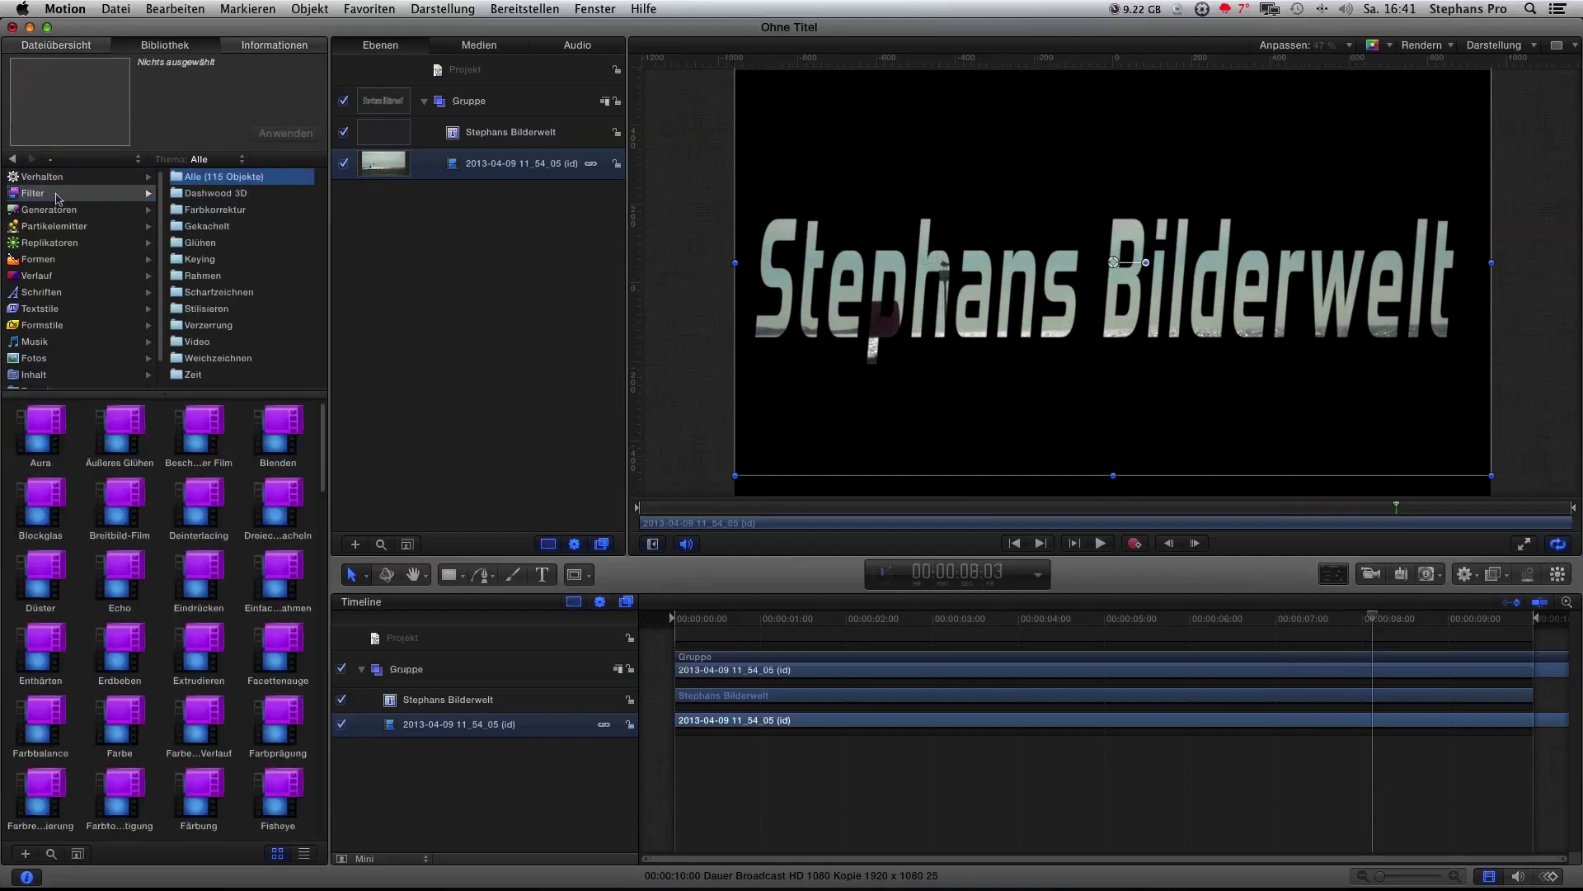
left_click(208, 212)
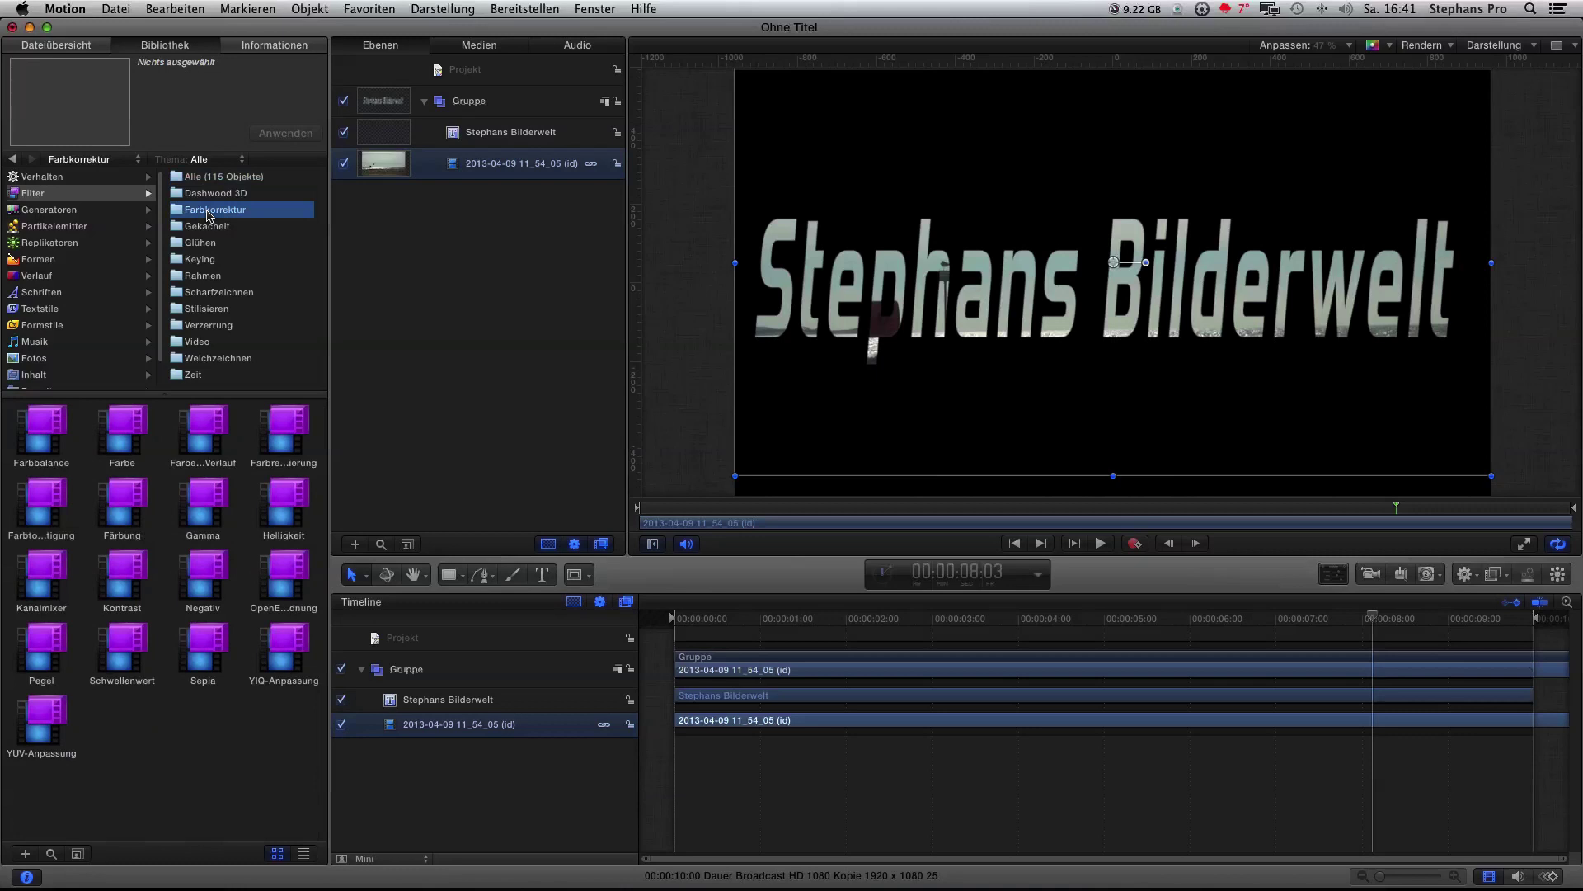
left_click(209, 245)
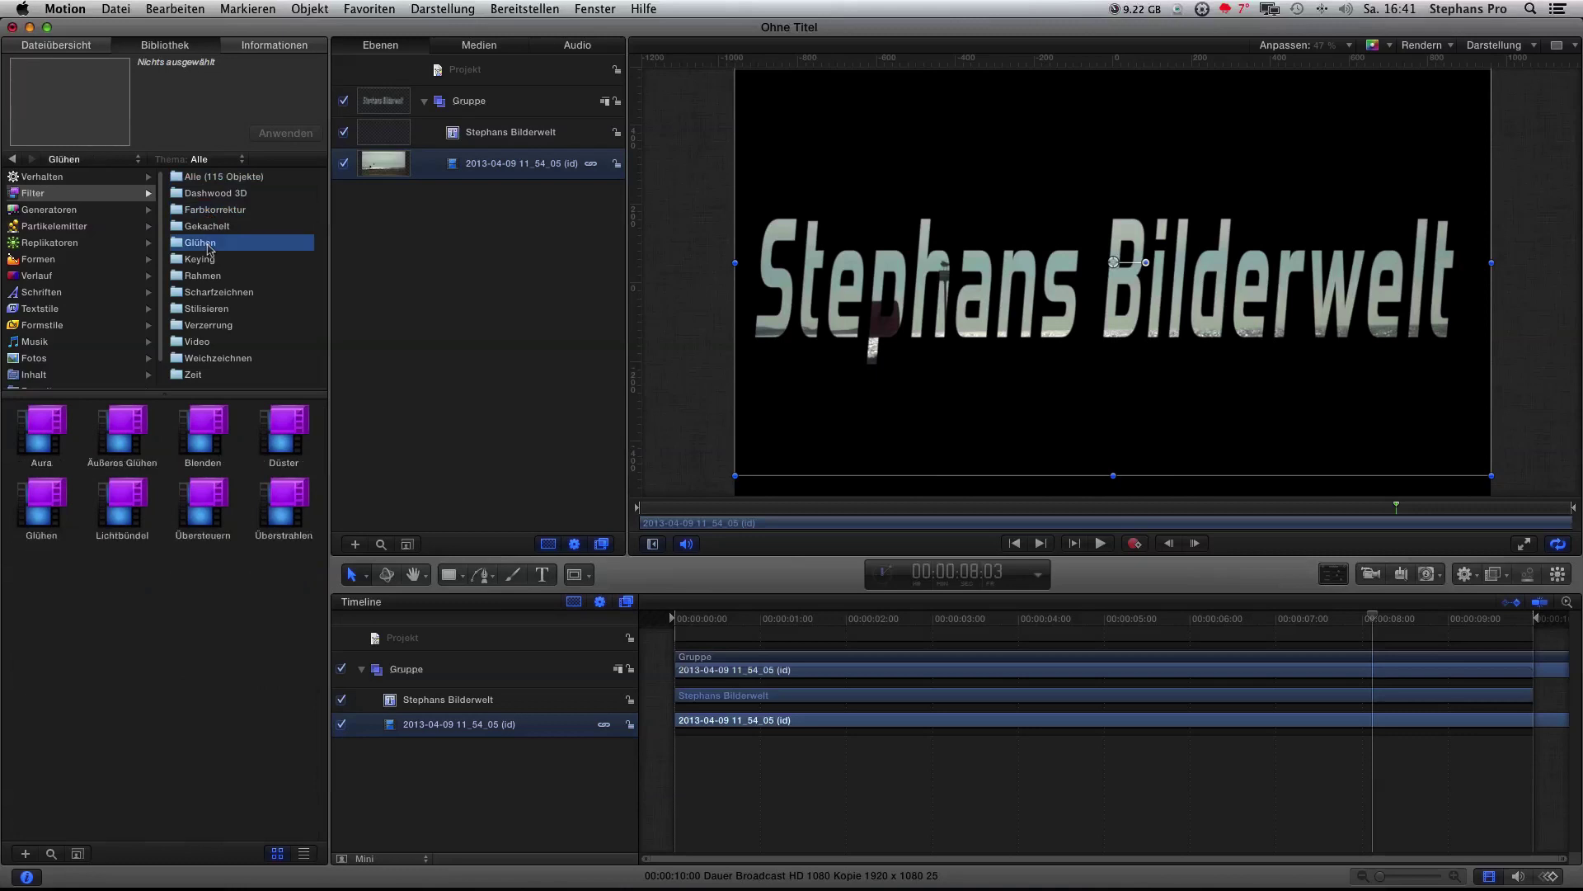
left_click(121, 438)
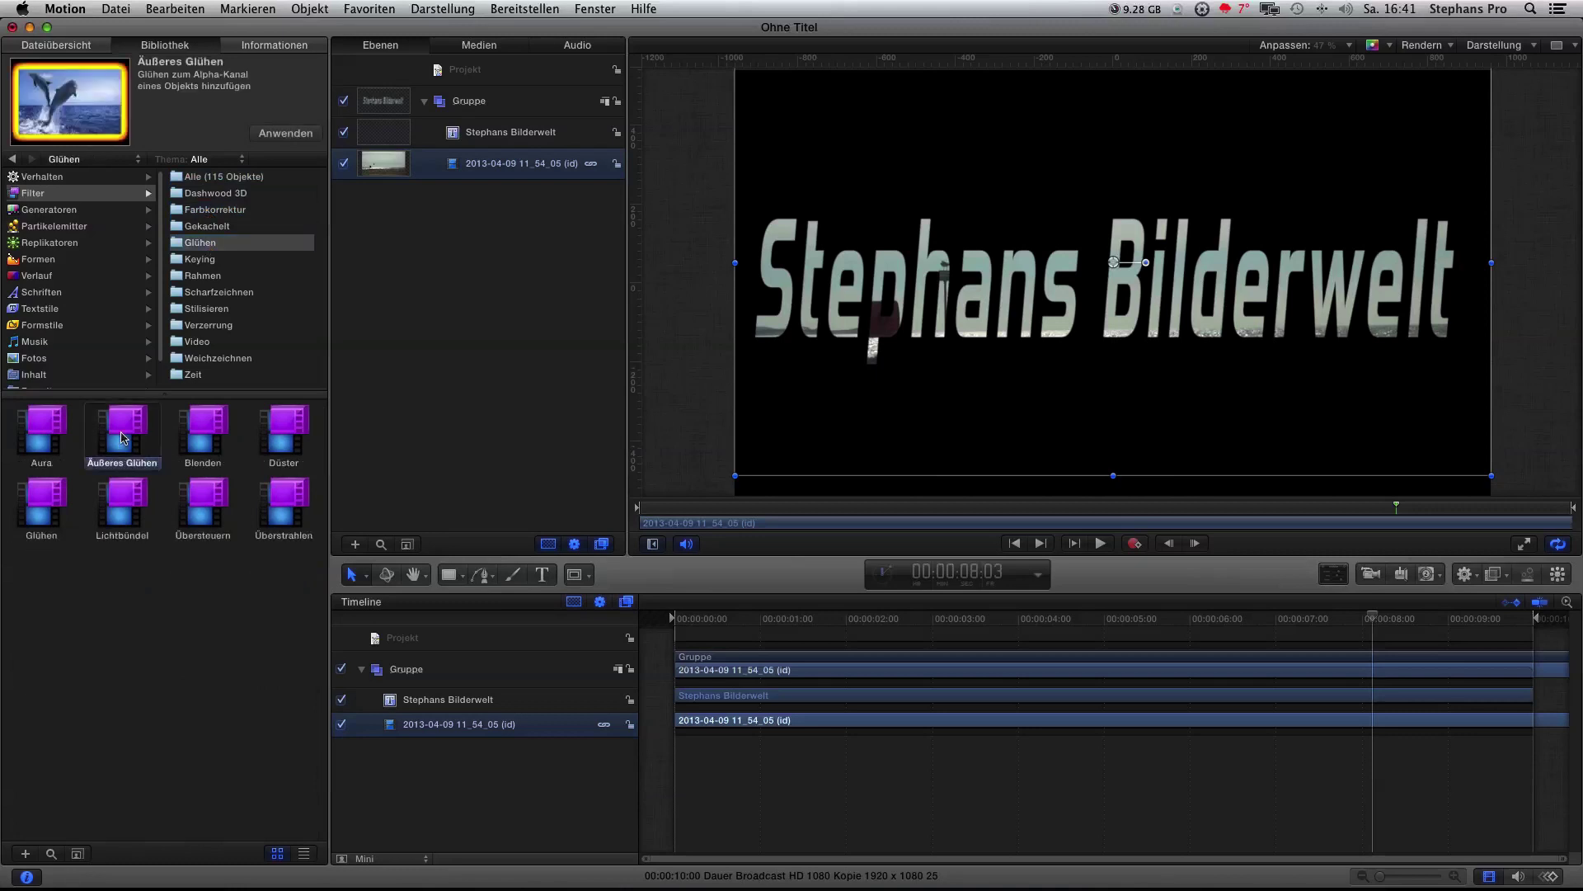
left_click(39, 429)
left_click_drag(41, 439, 536, 175)
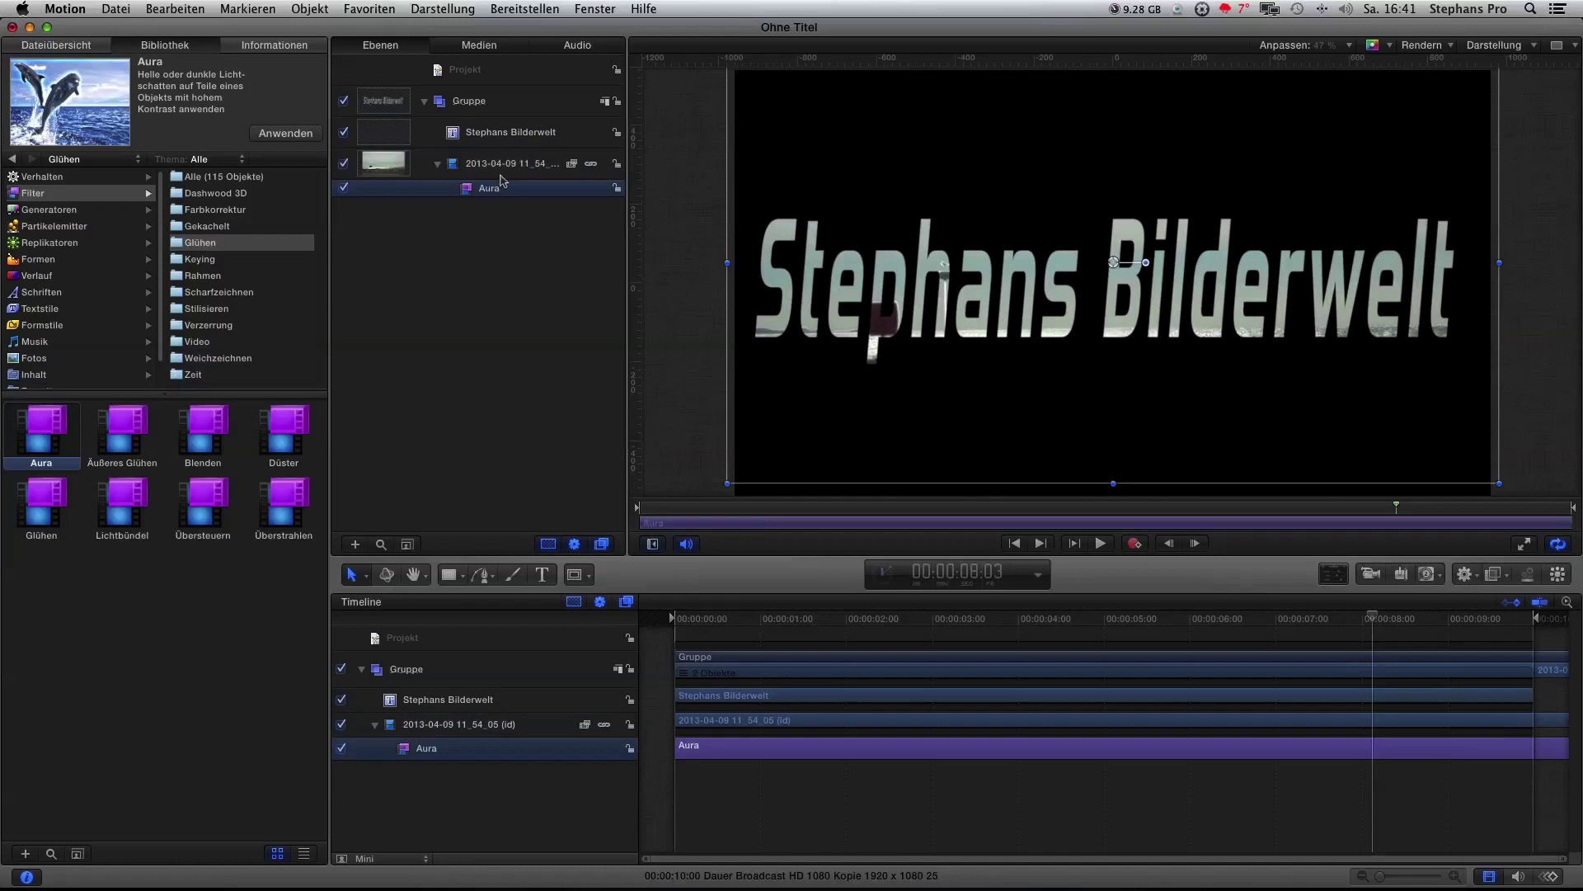
- Set Aura's inner radius 8, outer radius 16 and brightness 79, then preview the glow
left_click(272, 45)
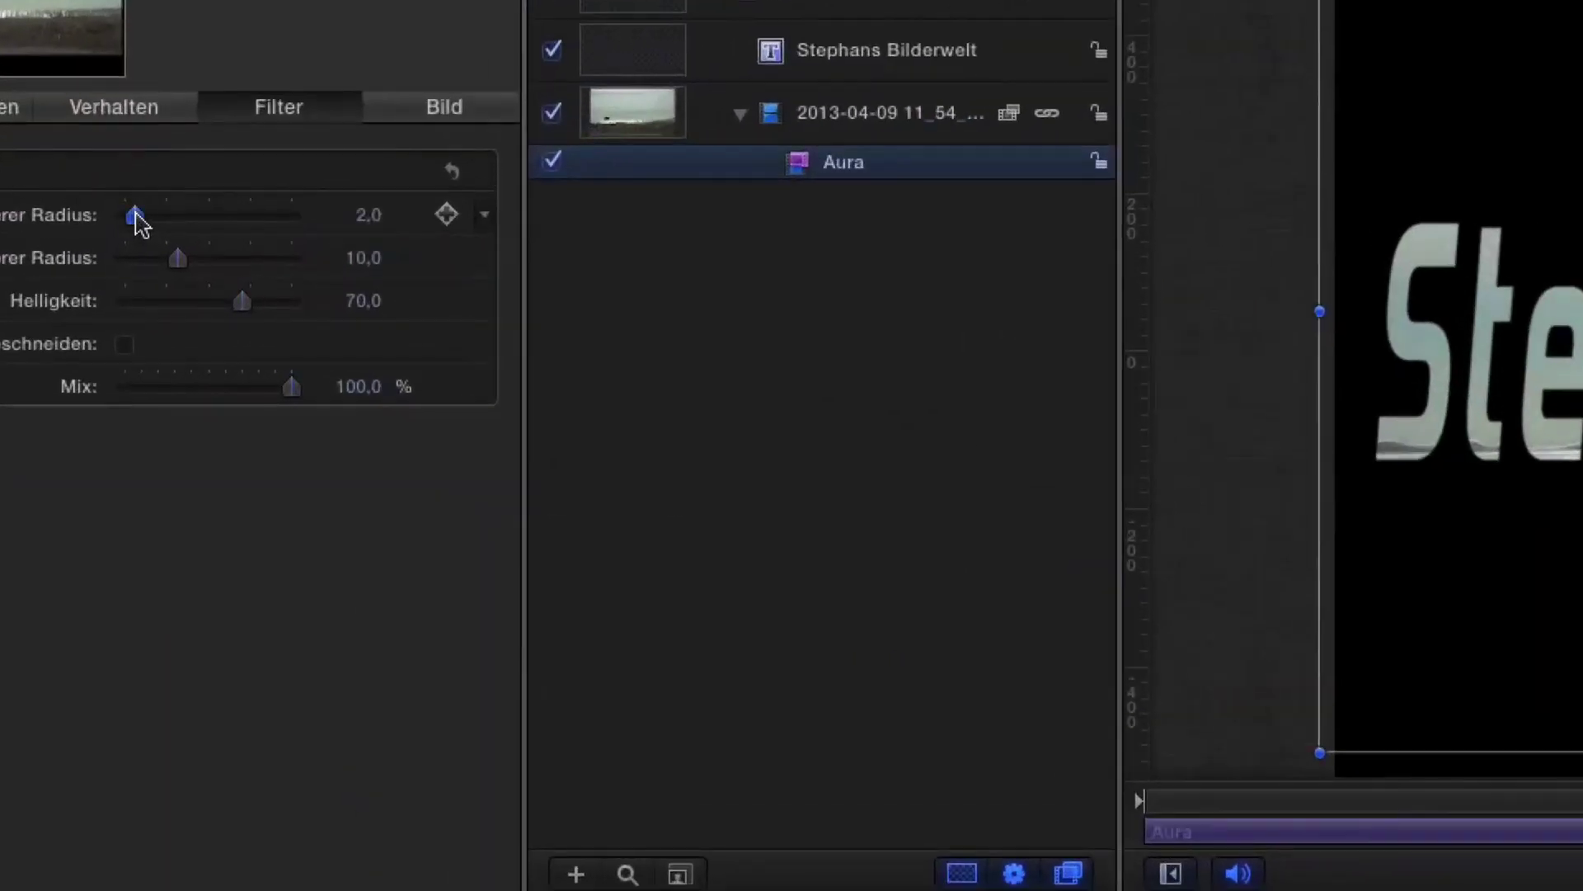
left_click_drag(135, 214, 196, 259)
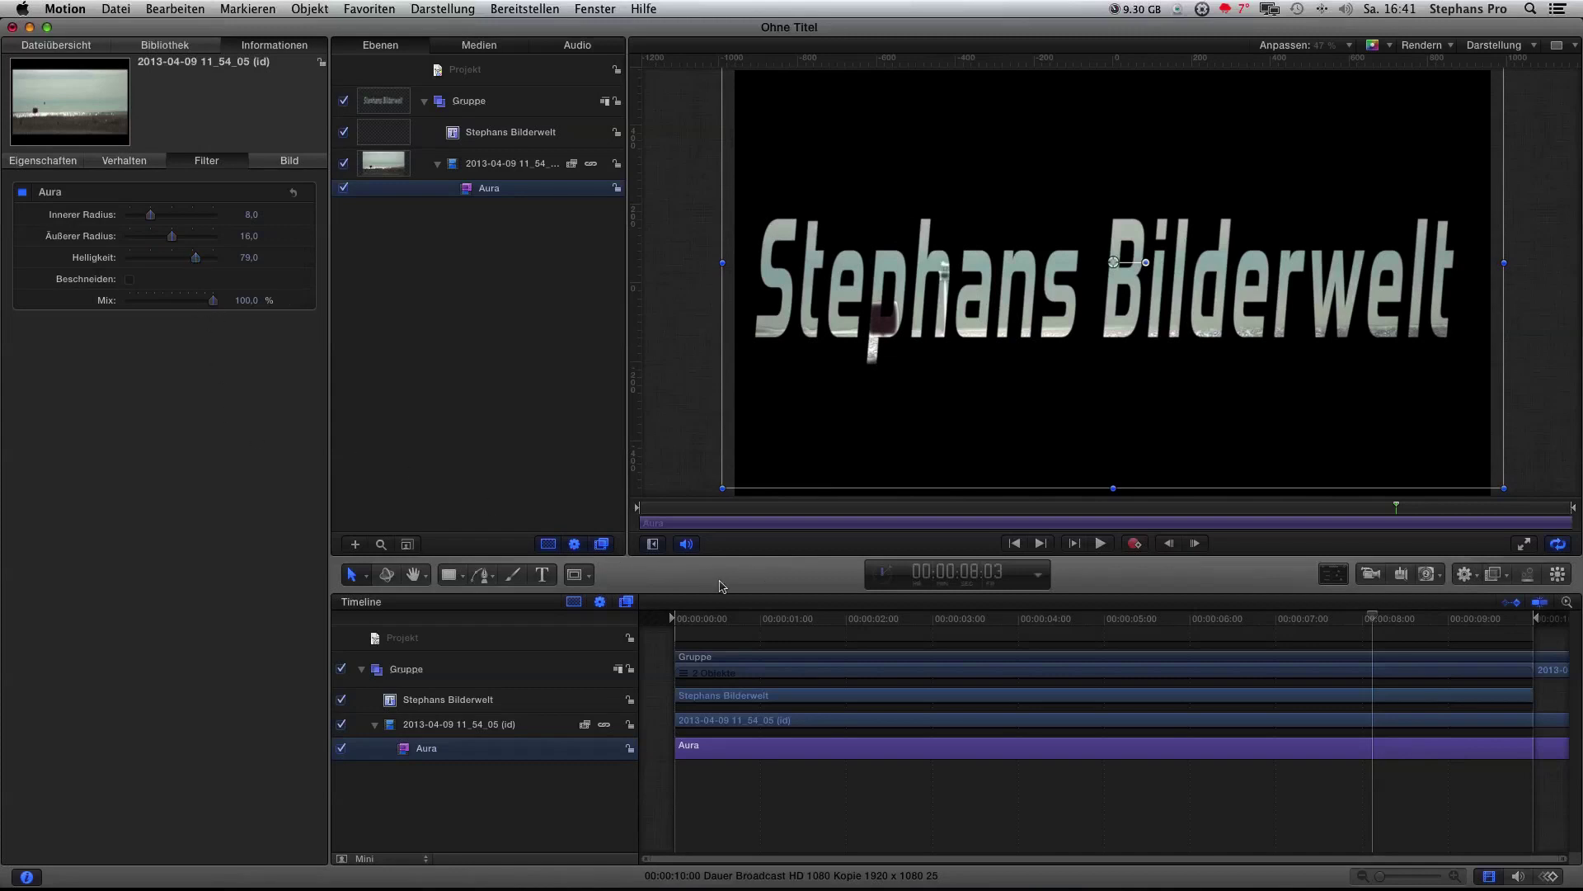
left_click(1016, 542)
key("space")
left_click(1013, 544)
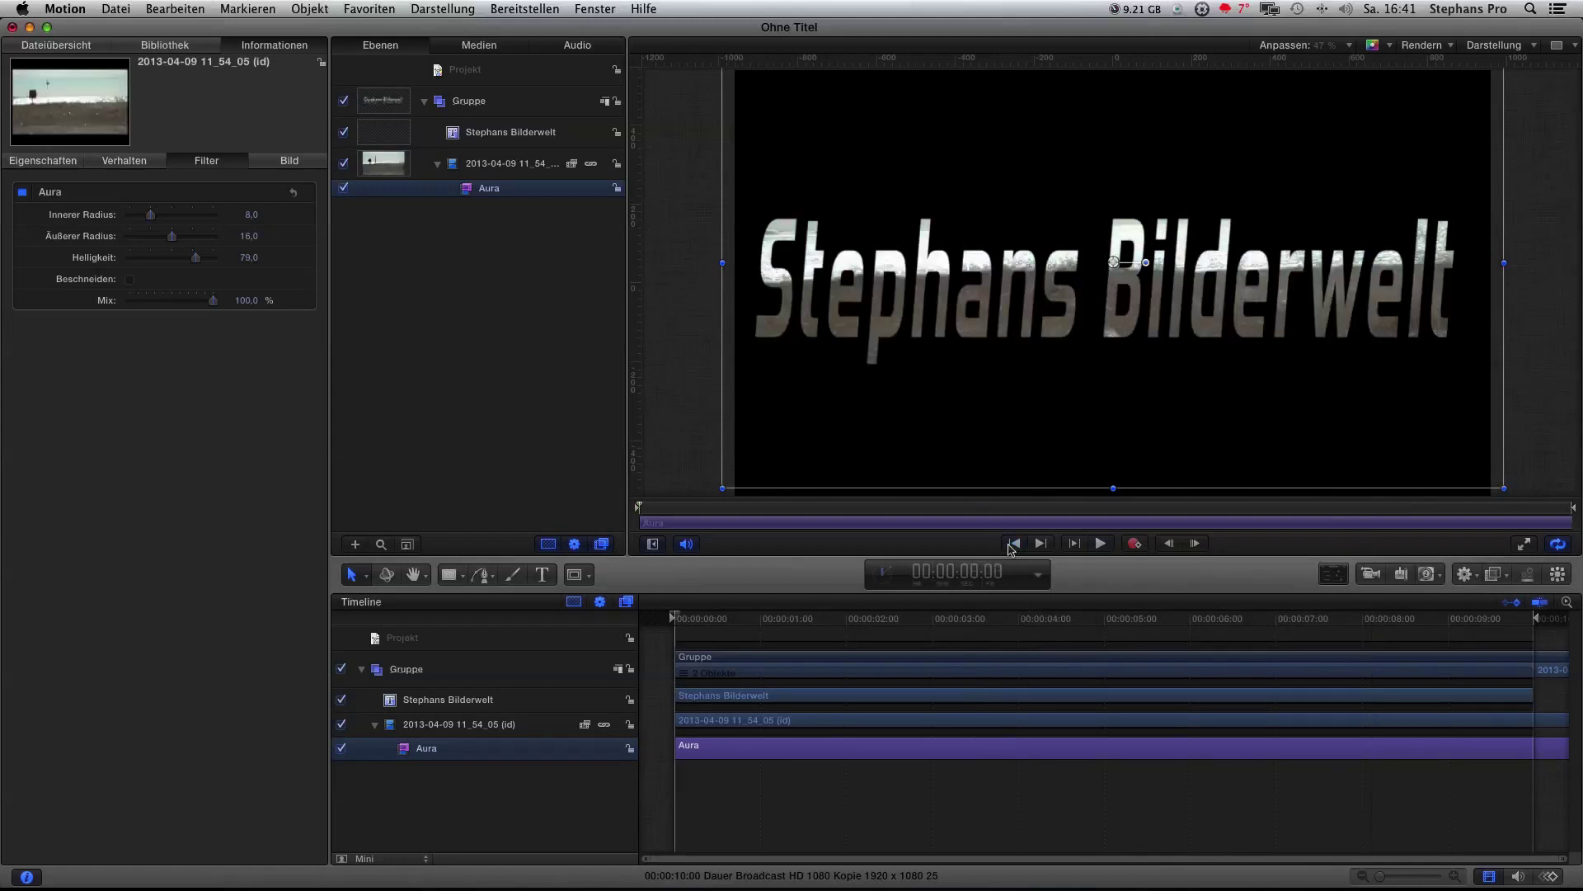
key("super+2")
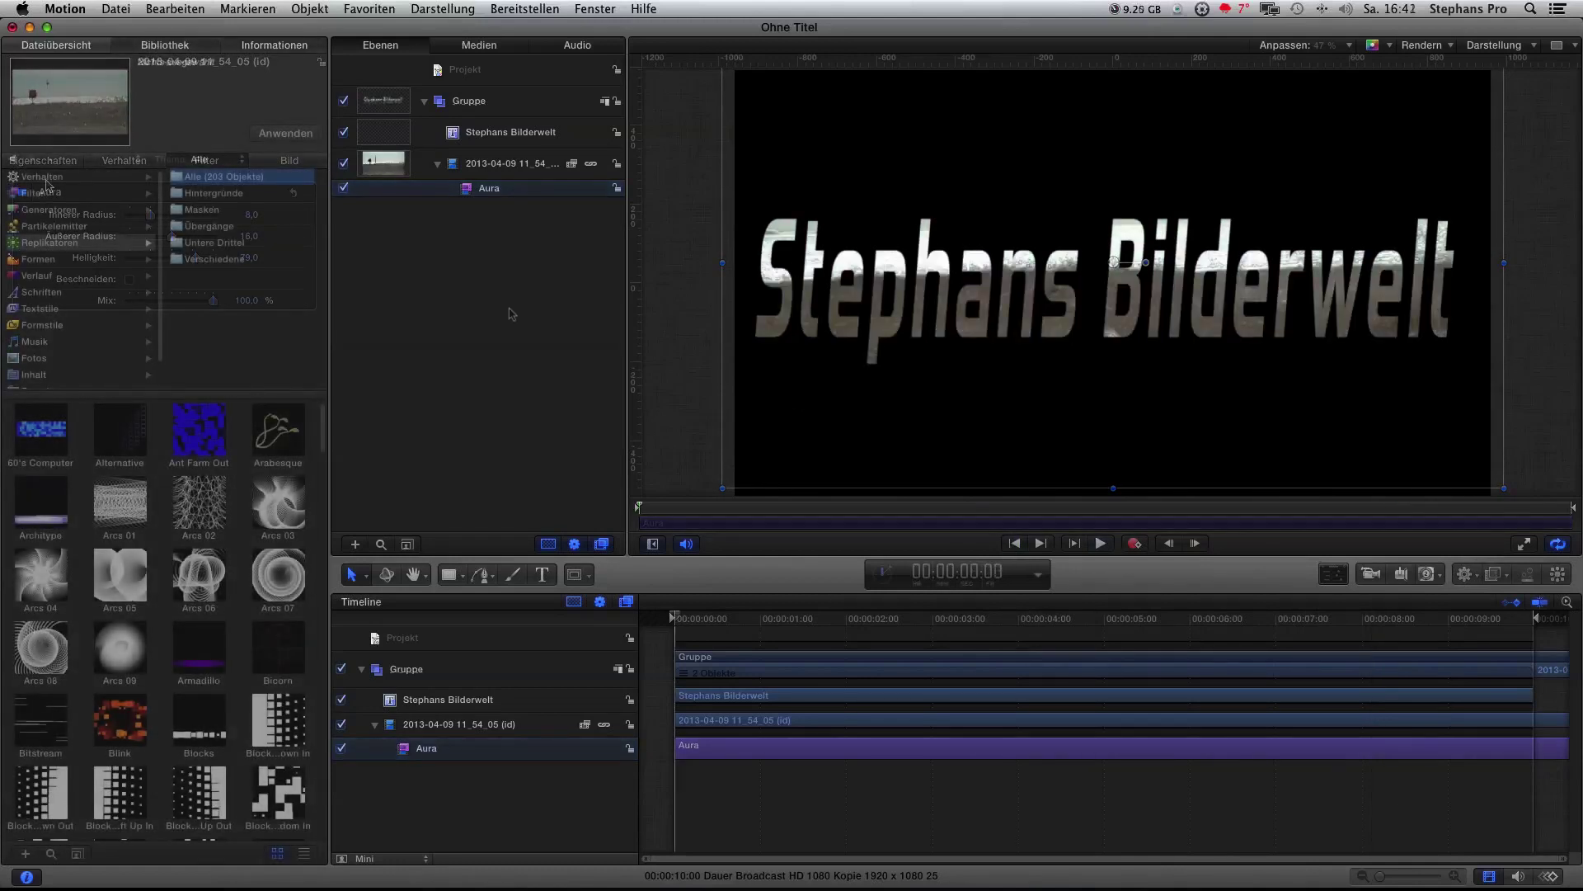
- Browse Verhalten > Textsequenz, open the Text-Standard set and preview Arrange In
left_click(41, 176)
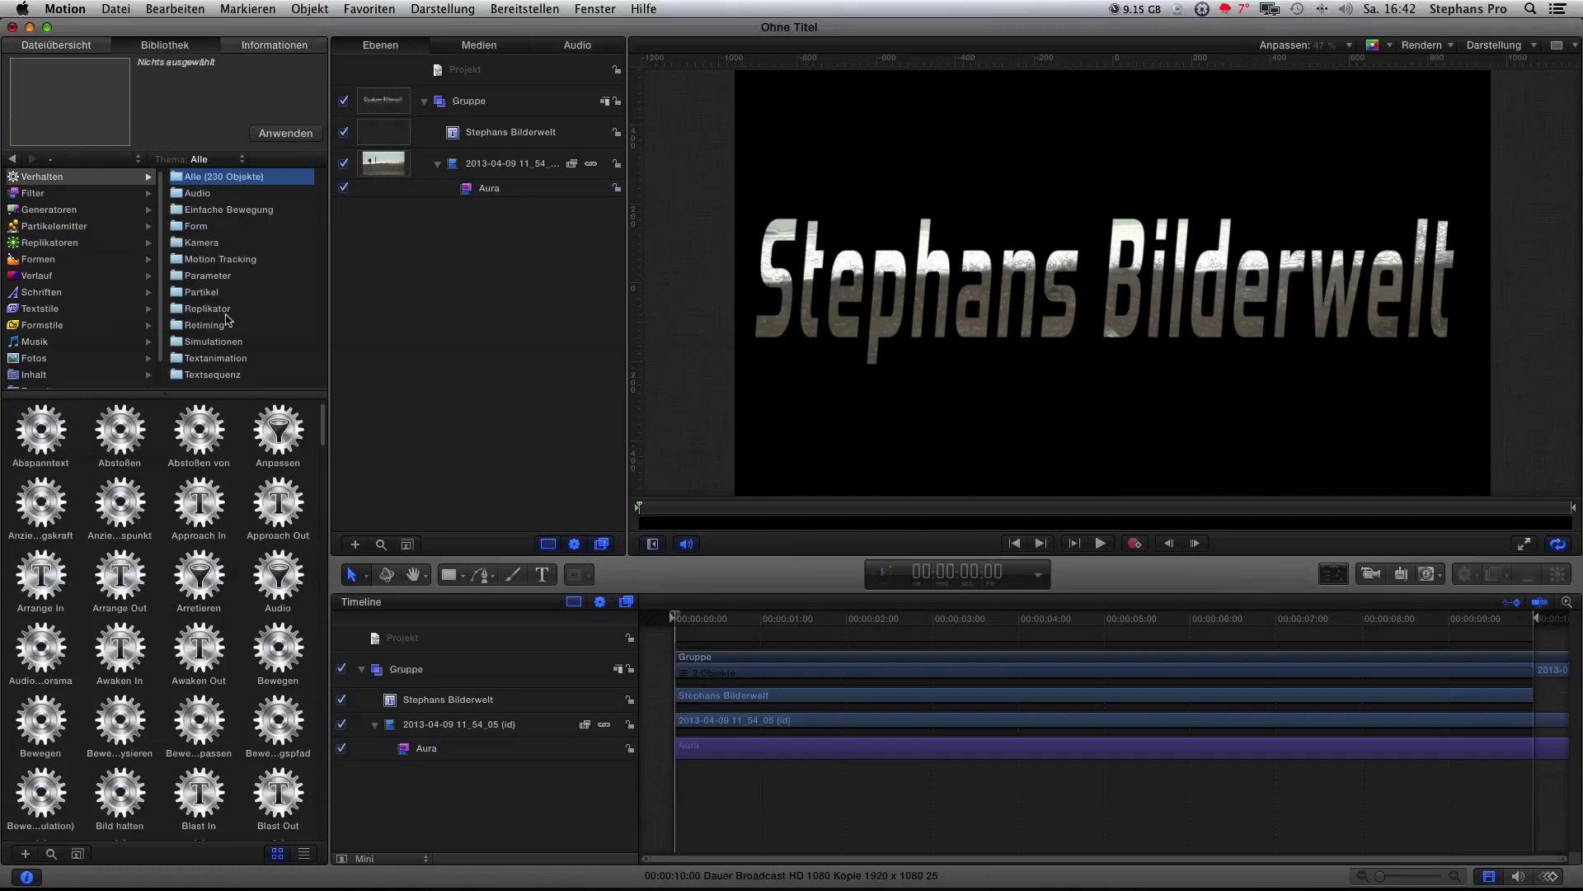
left_click(219, 340)
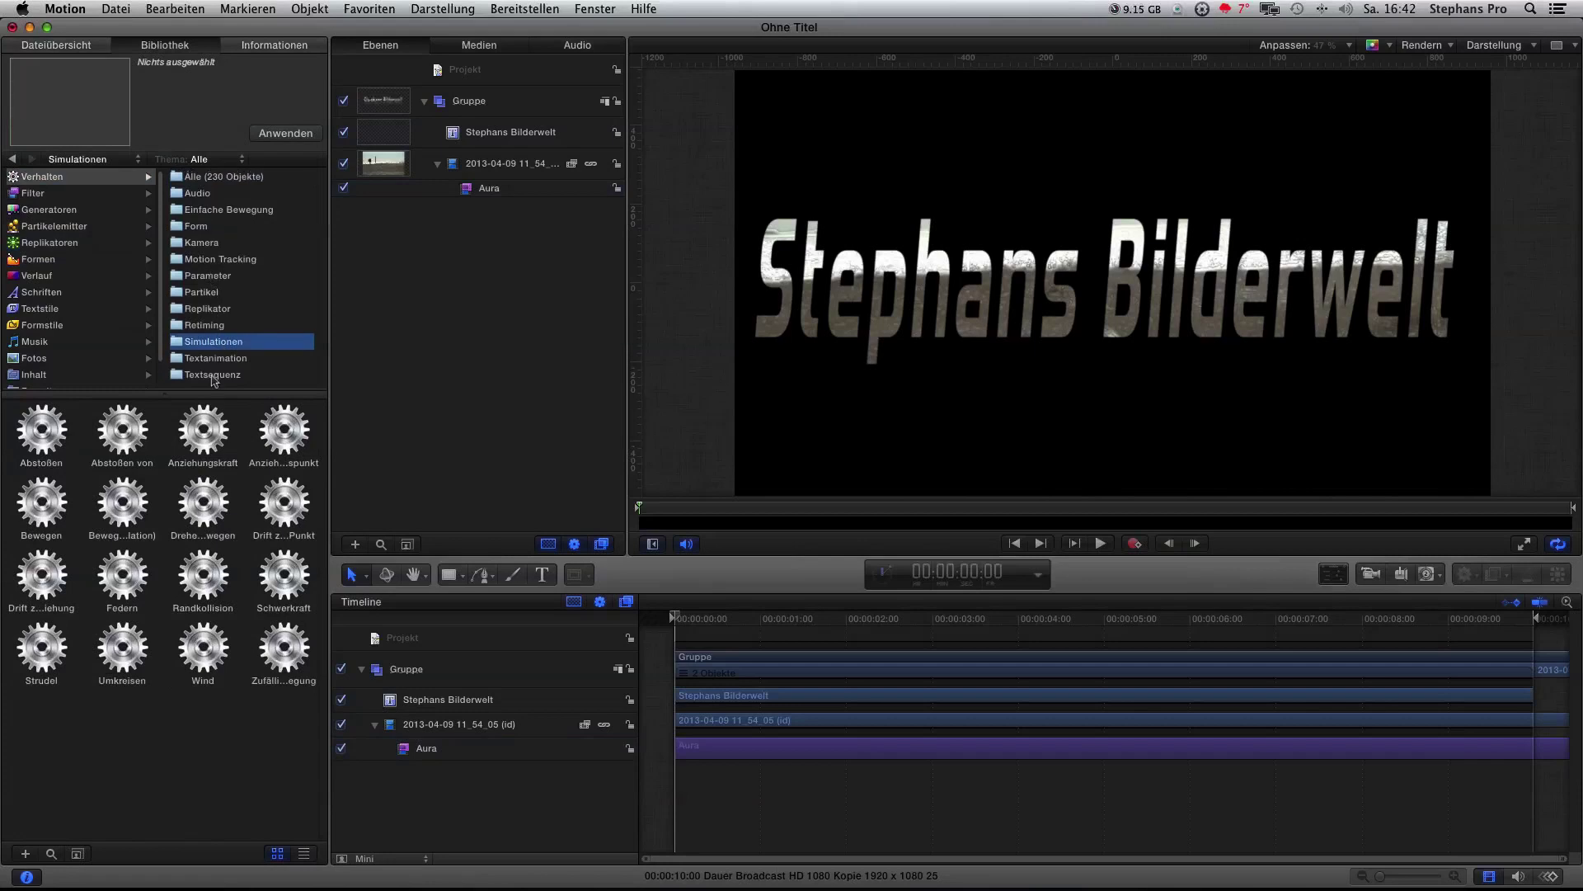
left_click(214, 359)
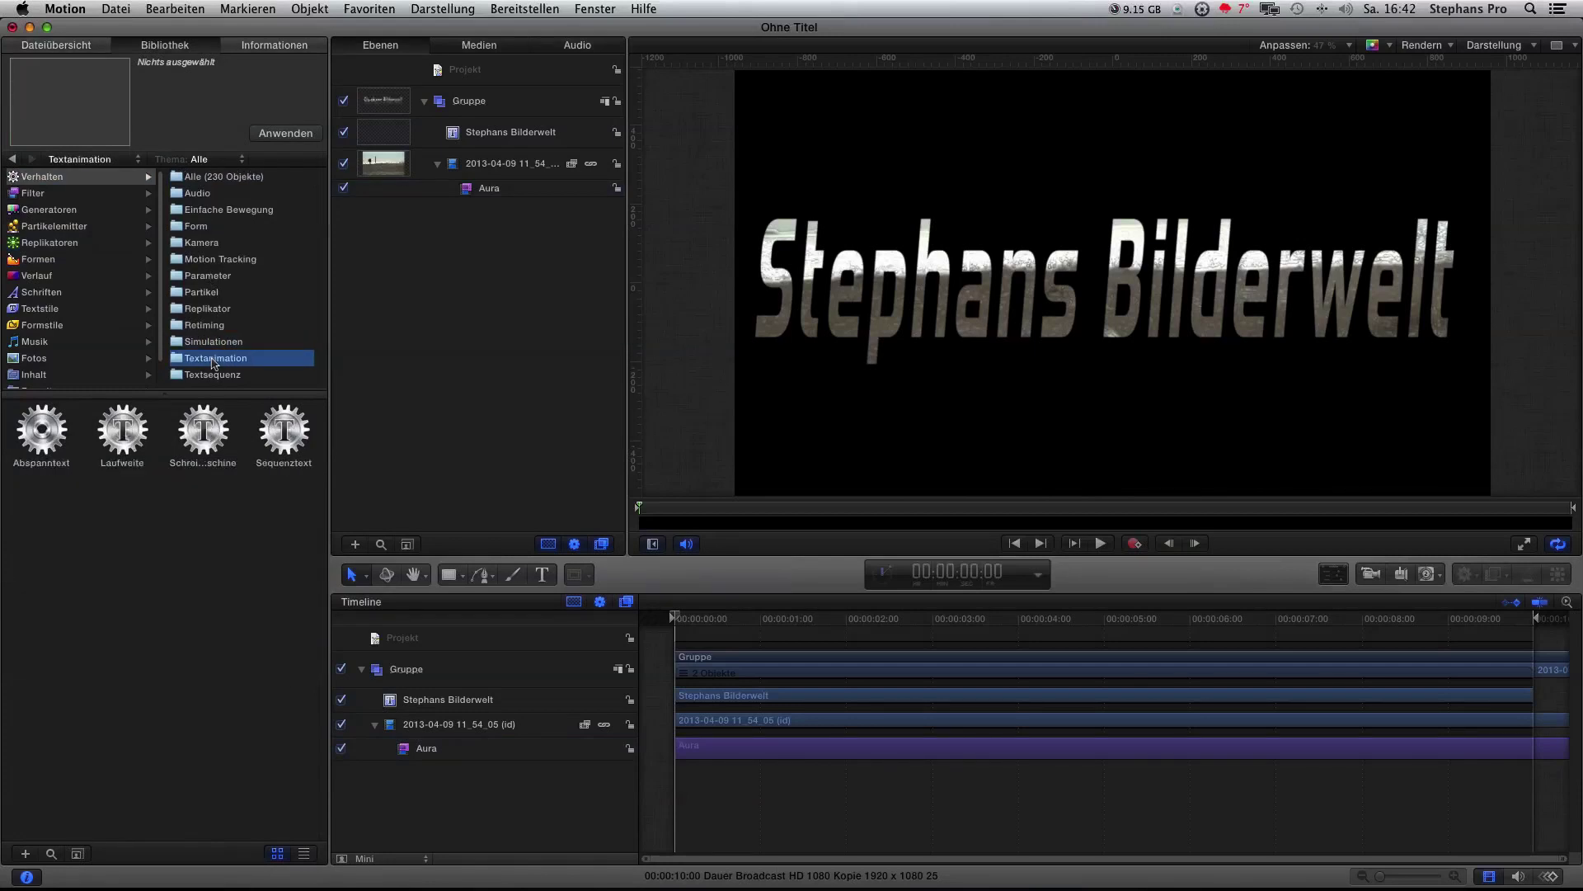
left_click(211, 376)
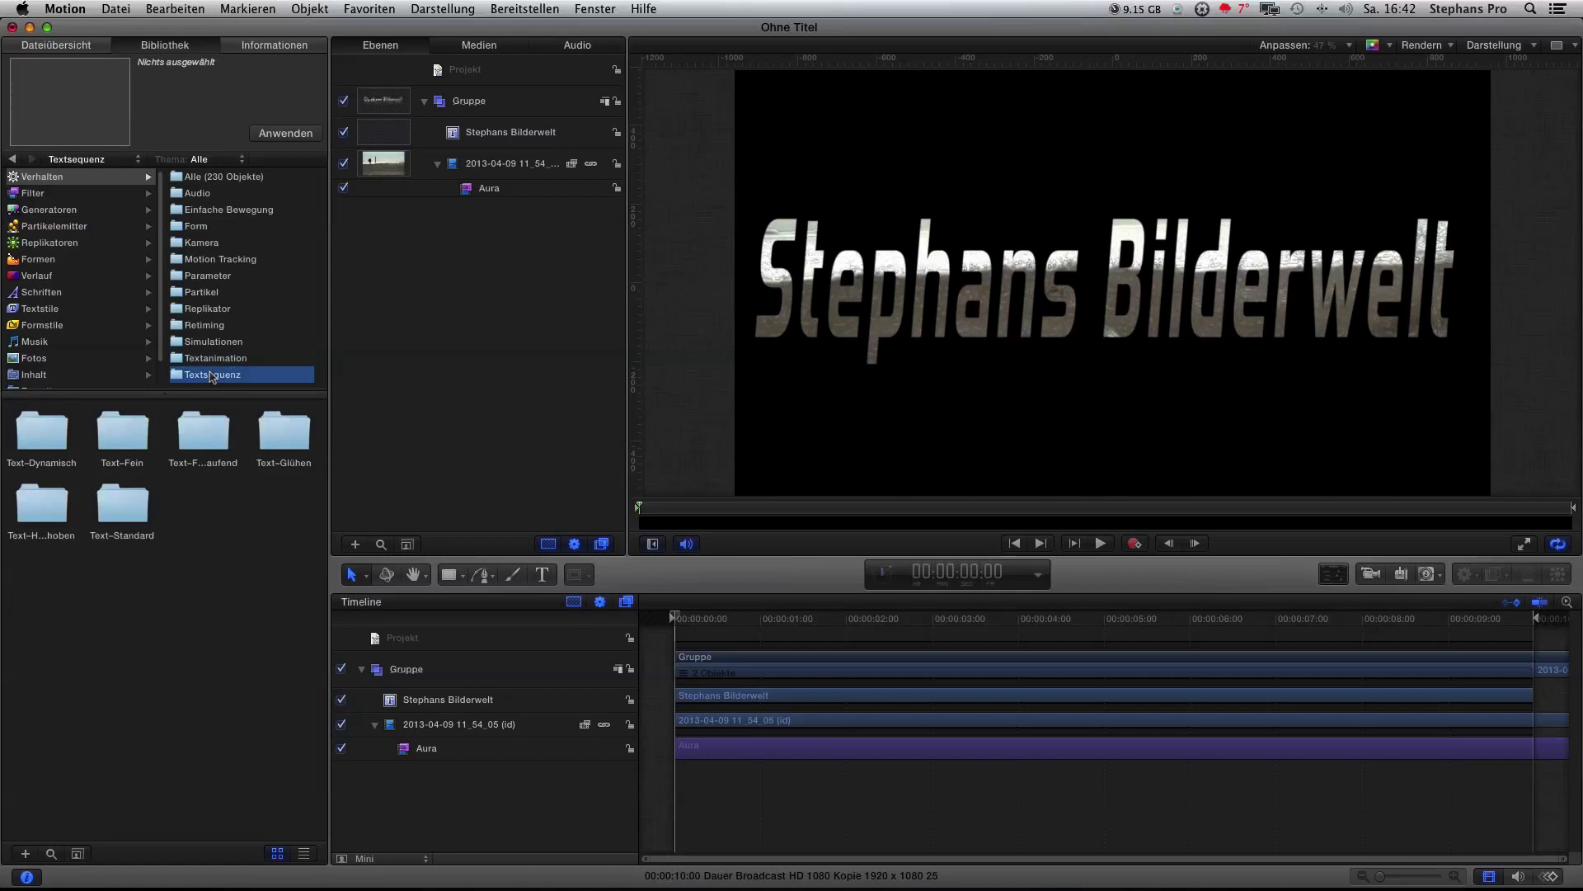
left_click(217, 361)
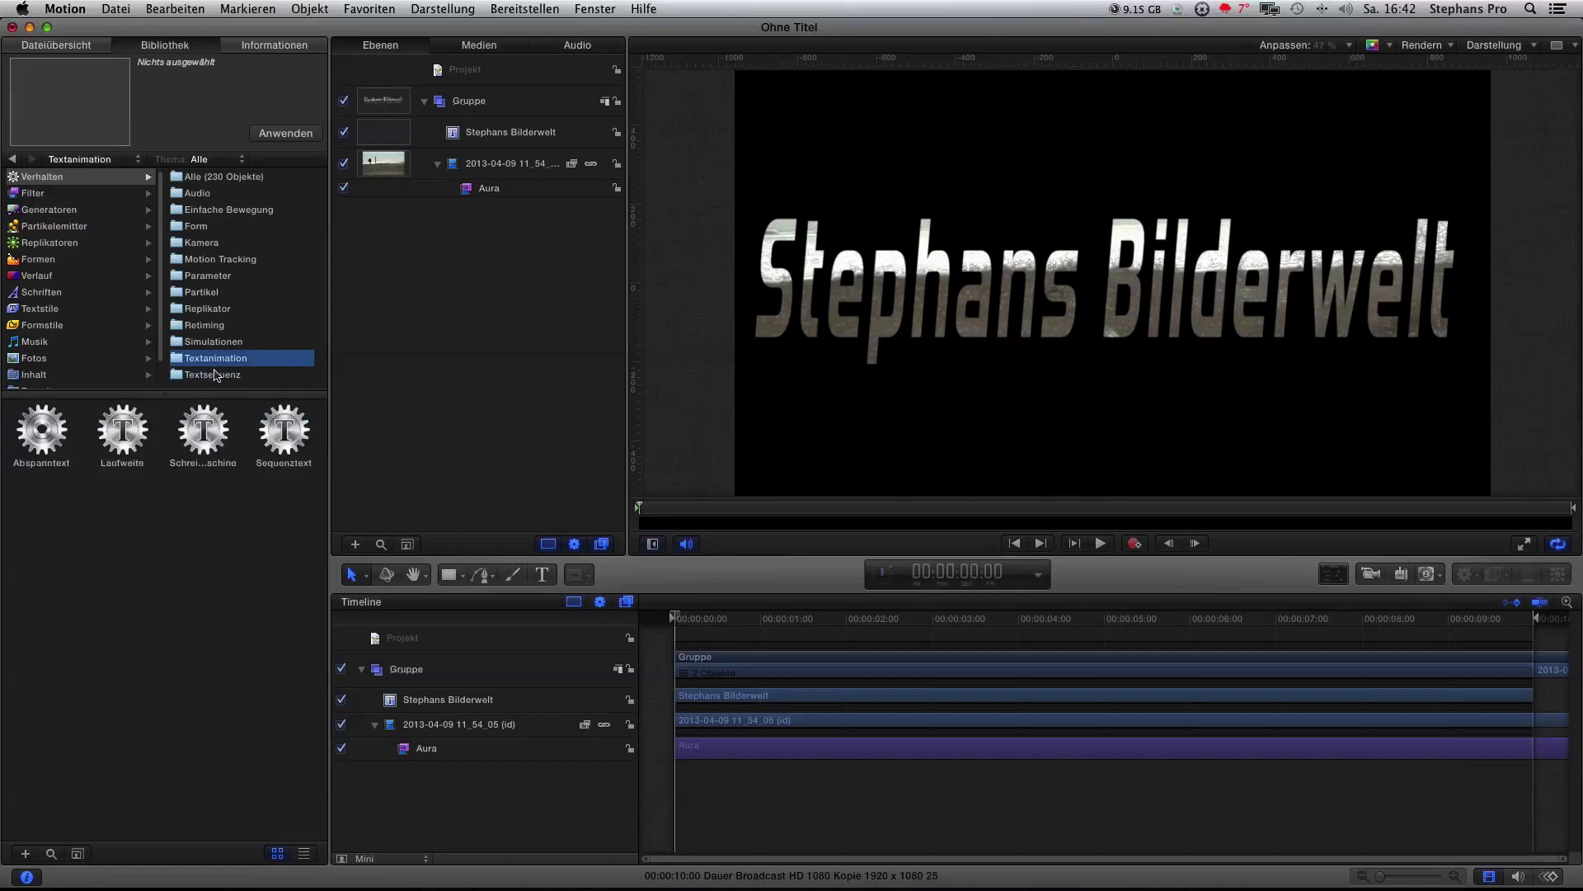
left_click(216, 375)
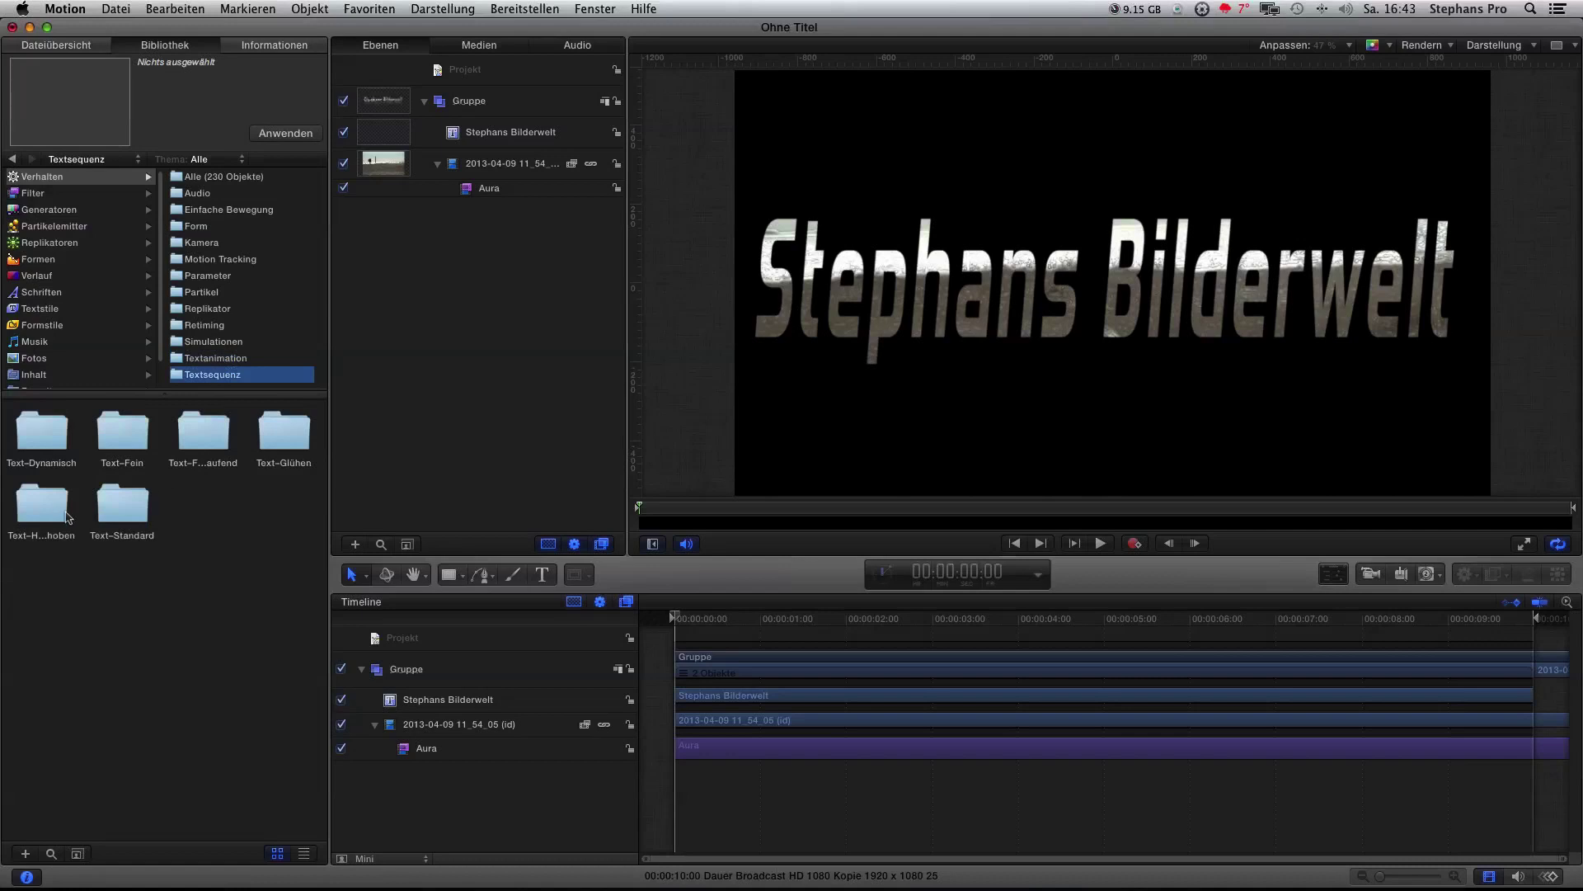
double_click(117, 501)
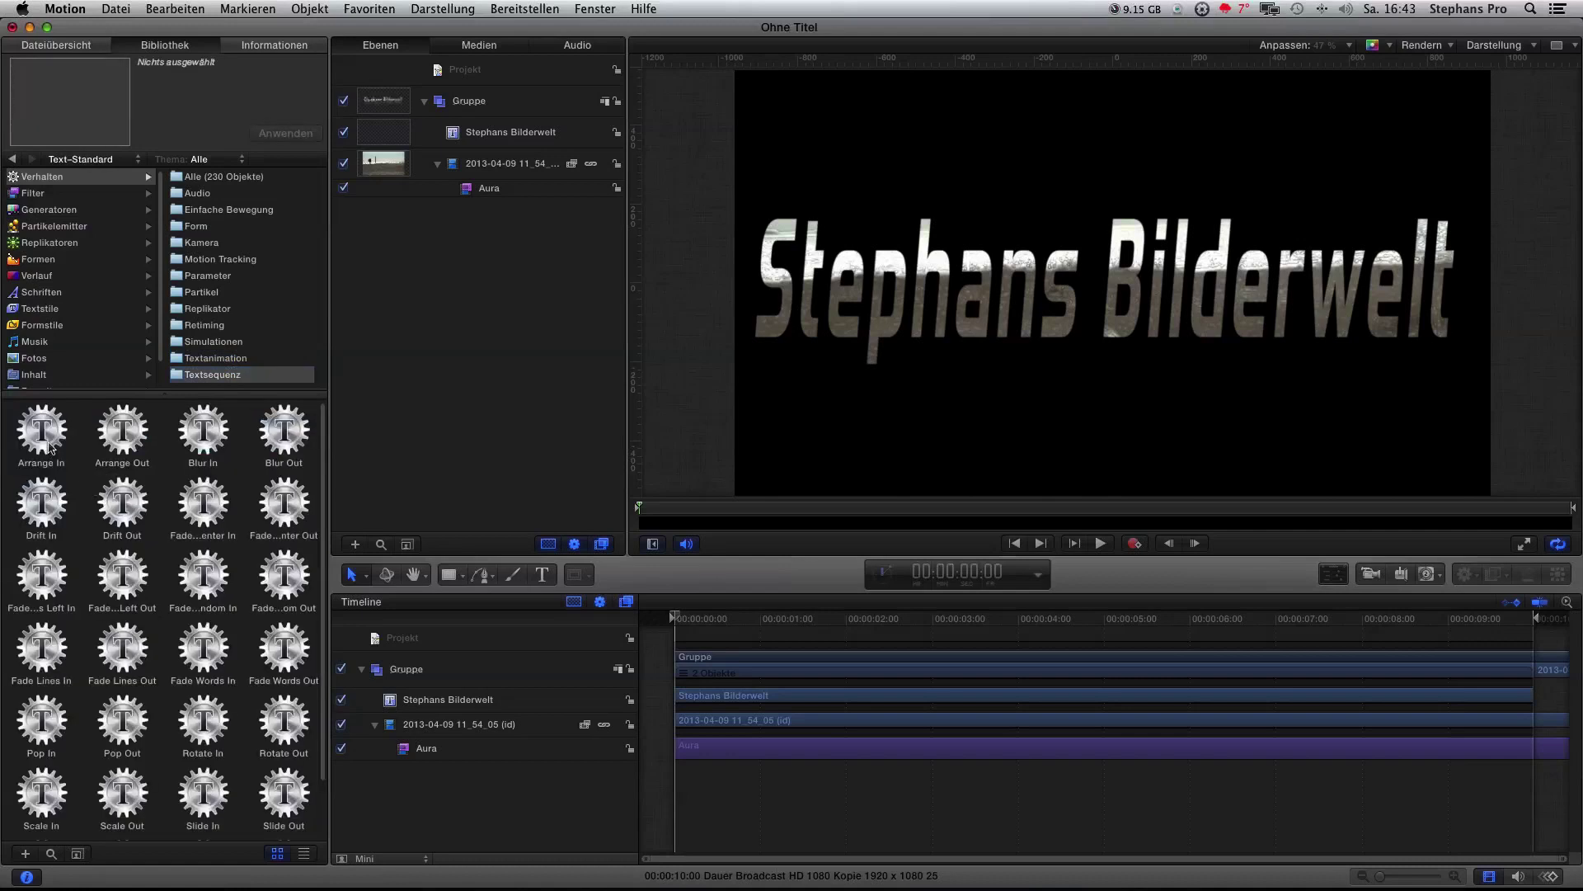
left_click(30, 425)
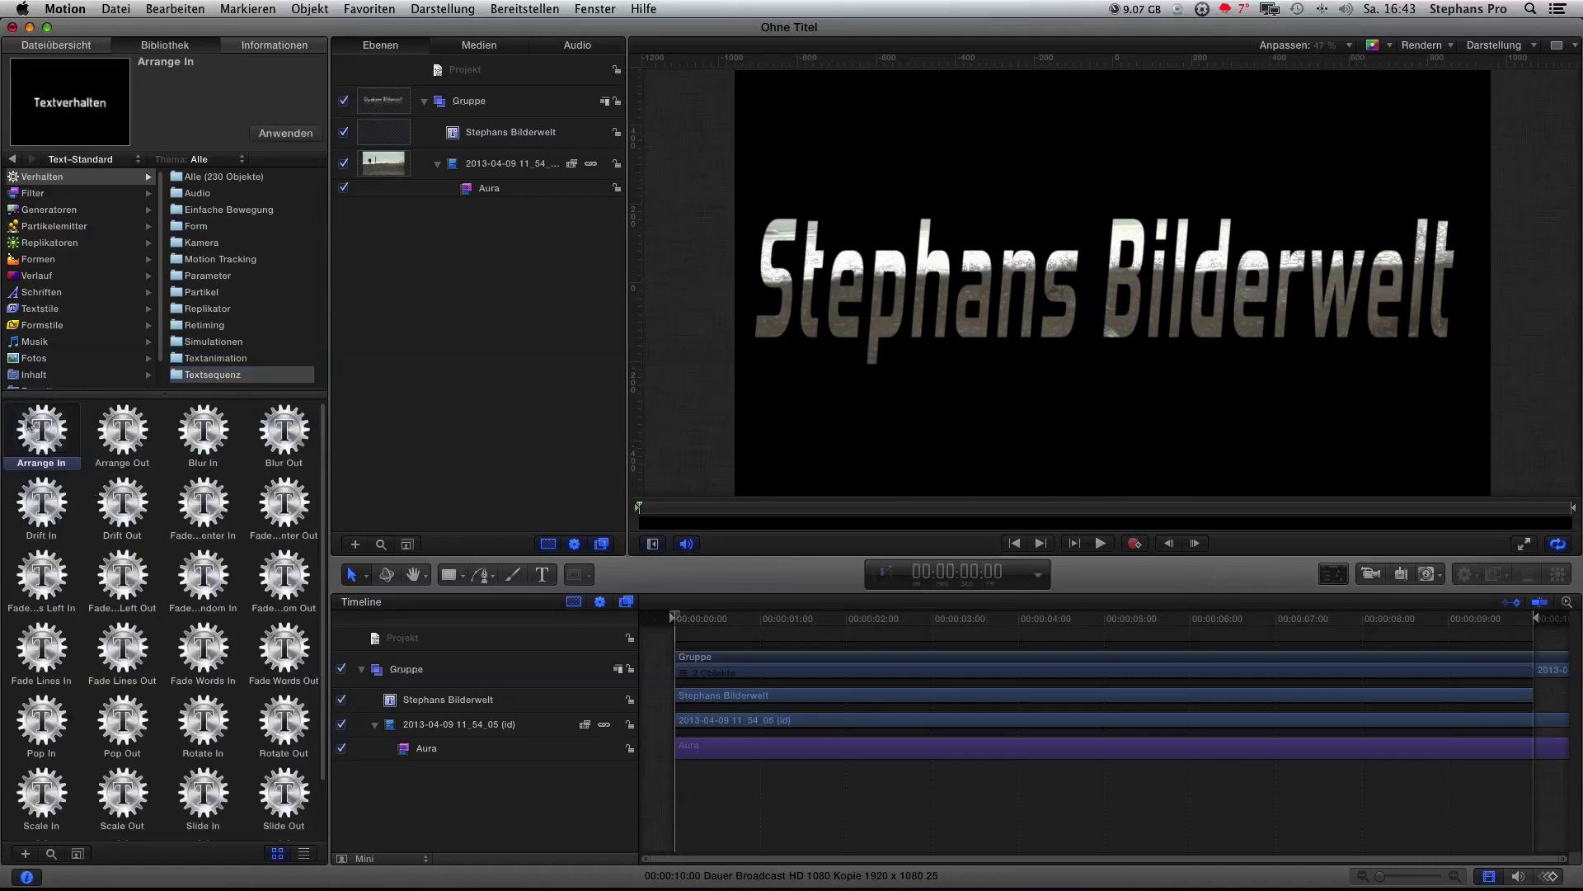
- Apply Arrange In to the Stephans Bilderwelt title and play it to watch the animation
left_click_drag(51, 444, 533, 150)
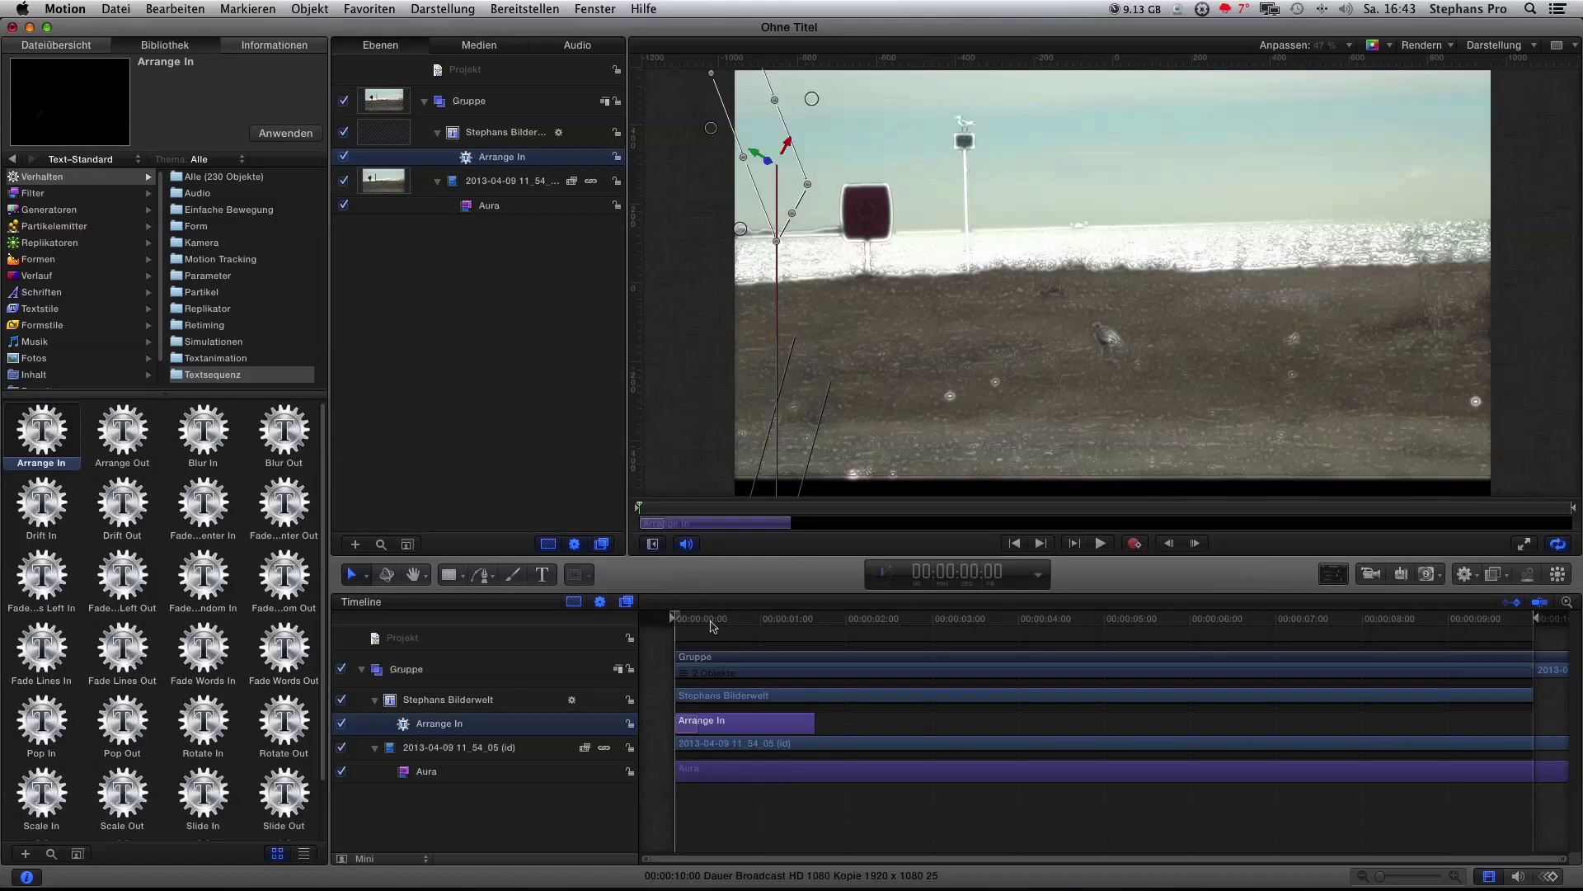
left_click(1102, 543)
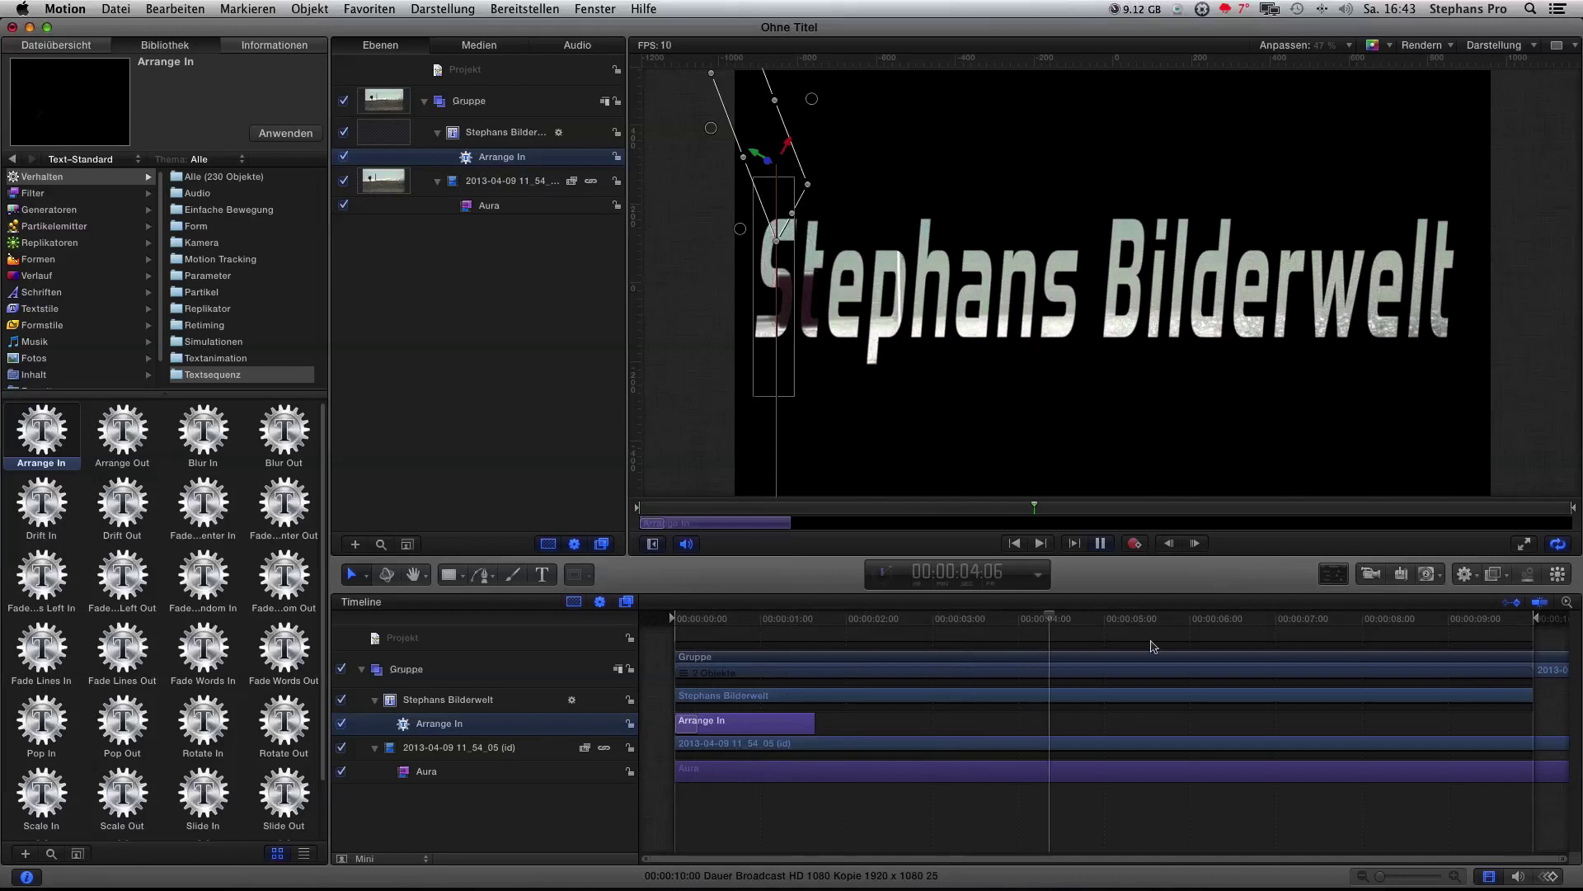
left_click(1102, 544)
- Shorten the play range to 03:19, render a RAM preview, then apply Blur In to the title
left_click_drag(1536, 617, 1493, 617)
left_click_drag(1218, 632, 1004, 640)
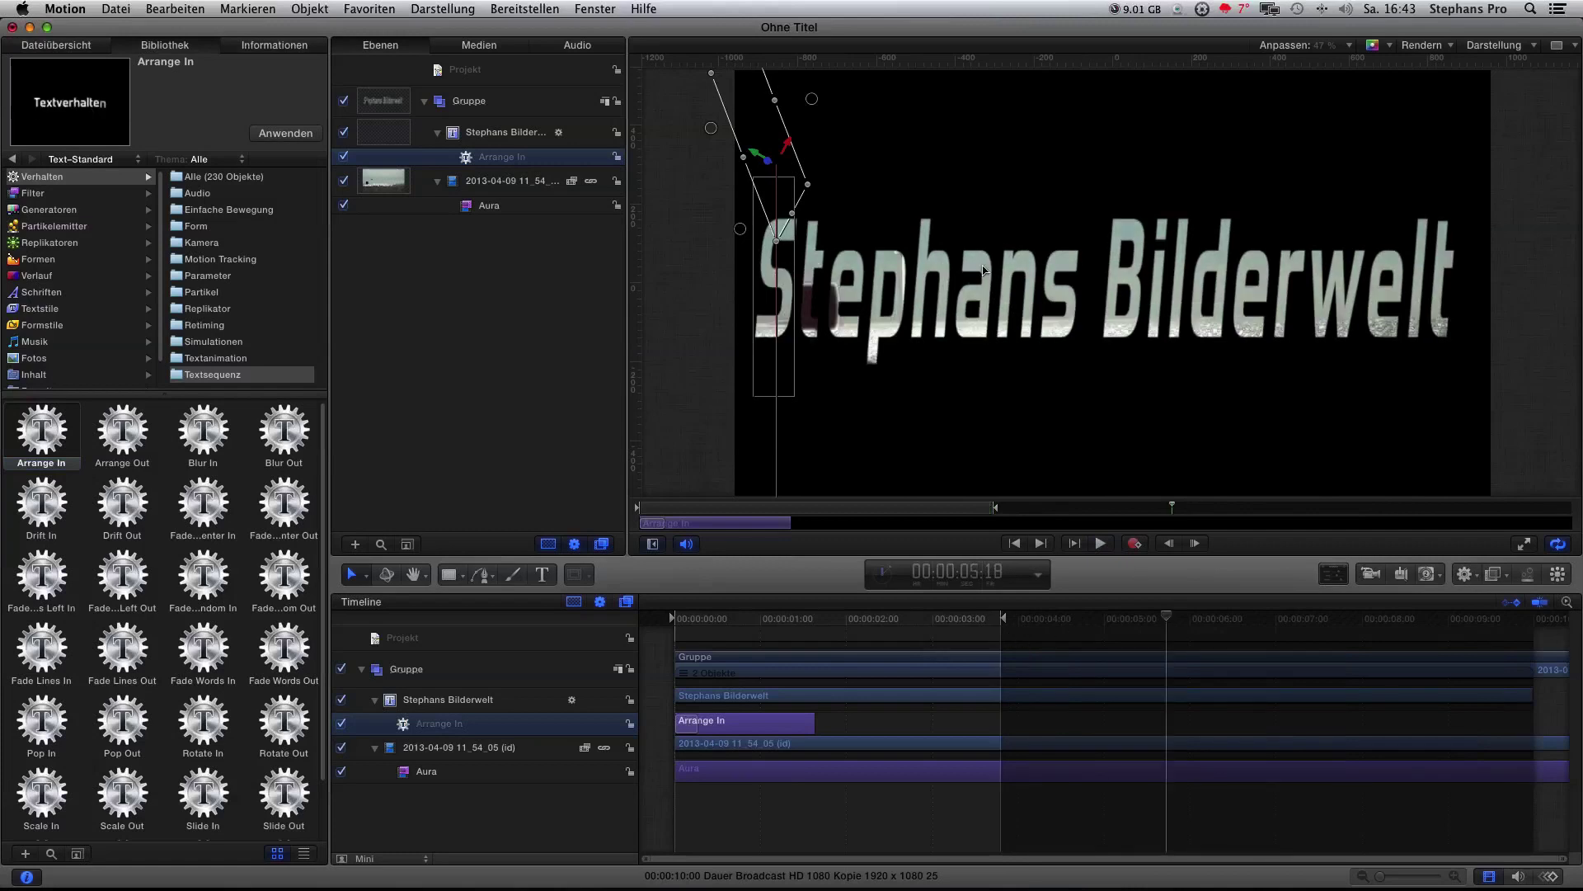
left_click(248, 9)
mouse_move(361, 263)
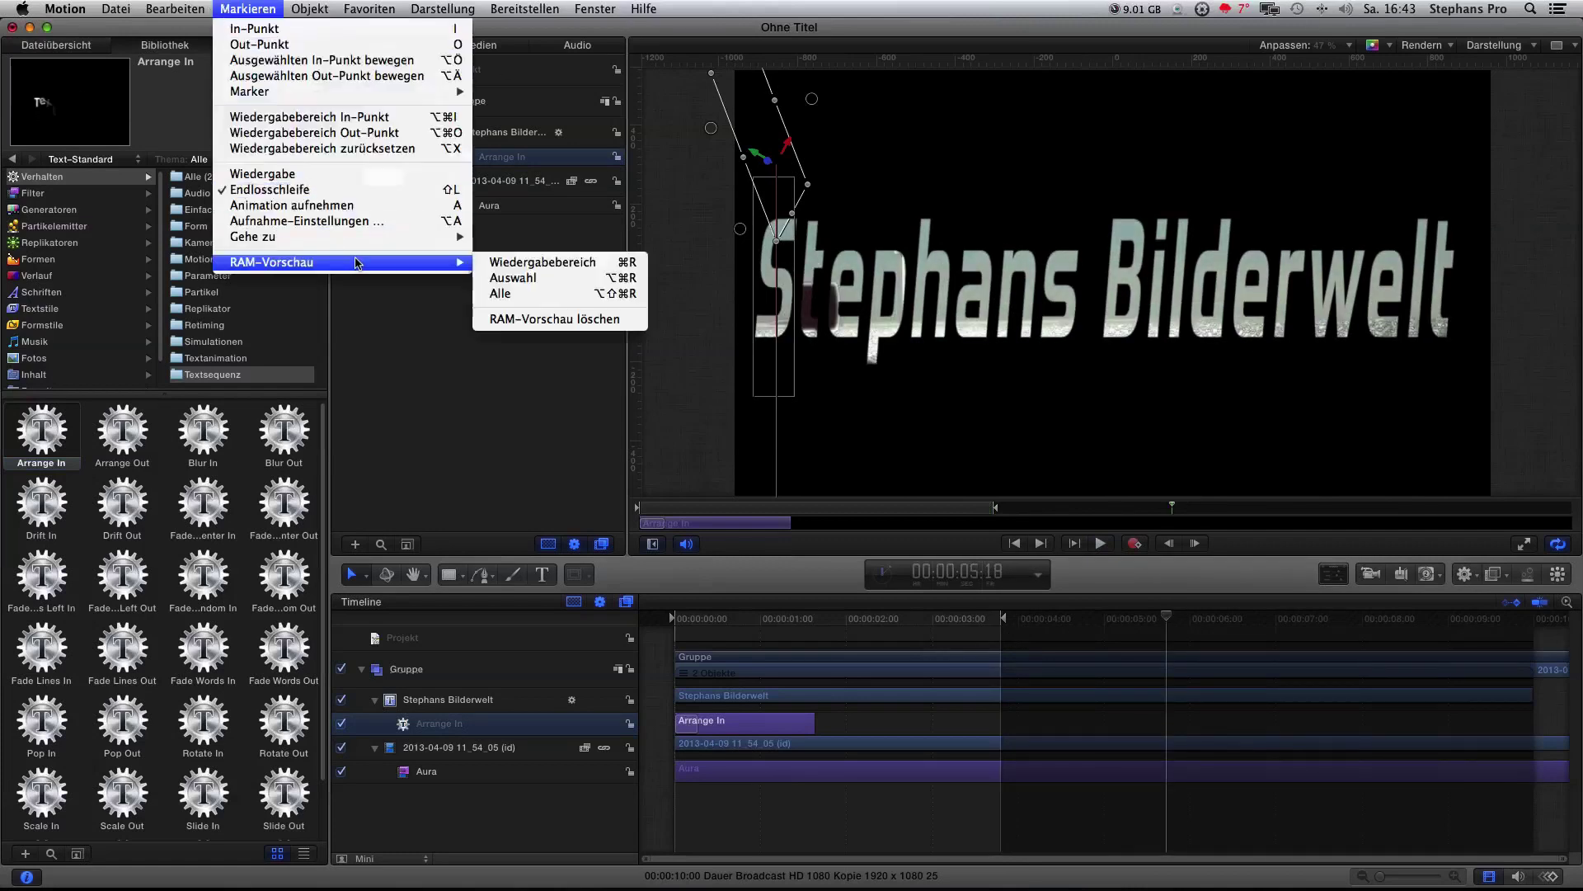
left_click(512, 262)
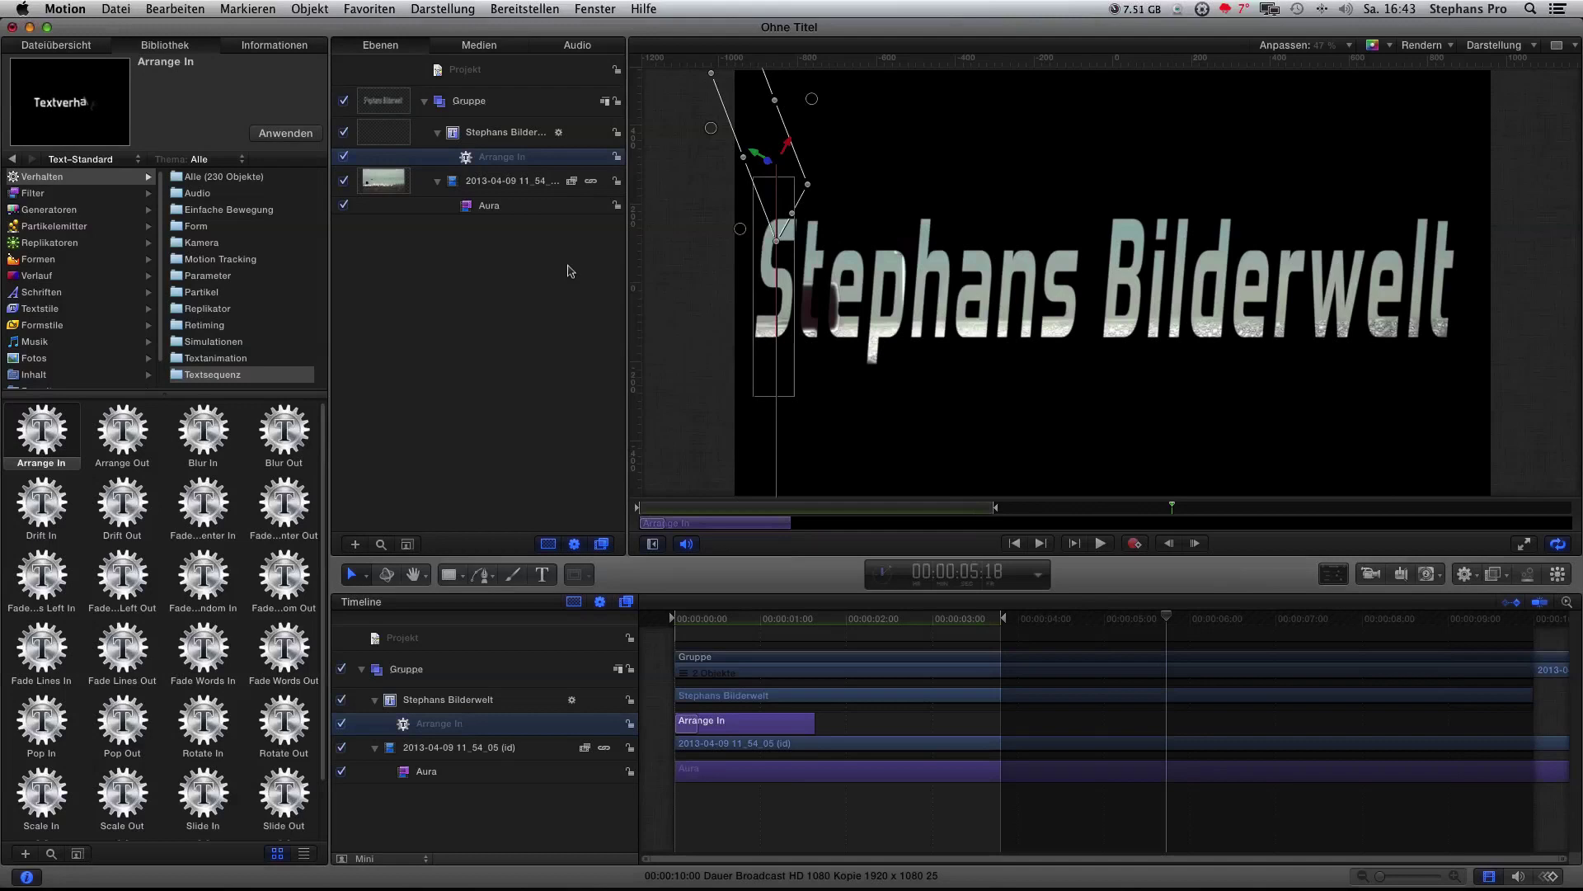
left_click_drag(203, 430, 517, 164)
- Delete the Arrange In behavior from the title and play the animation from the start
key("Delete")
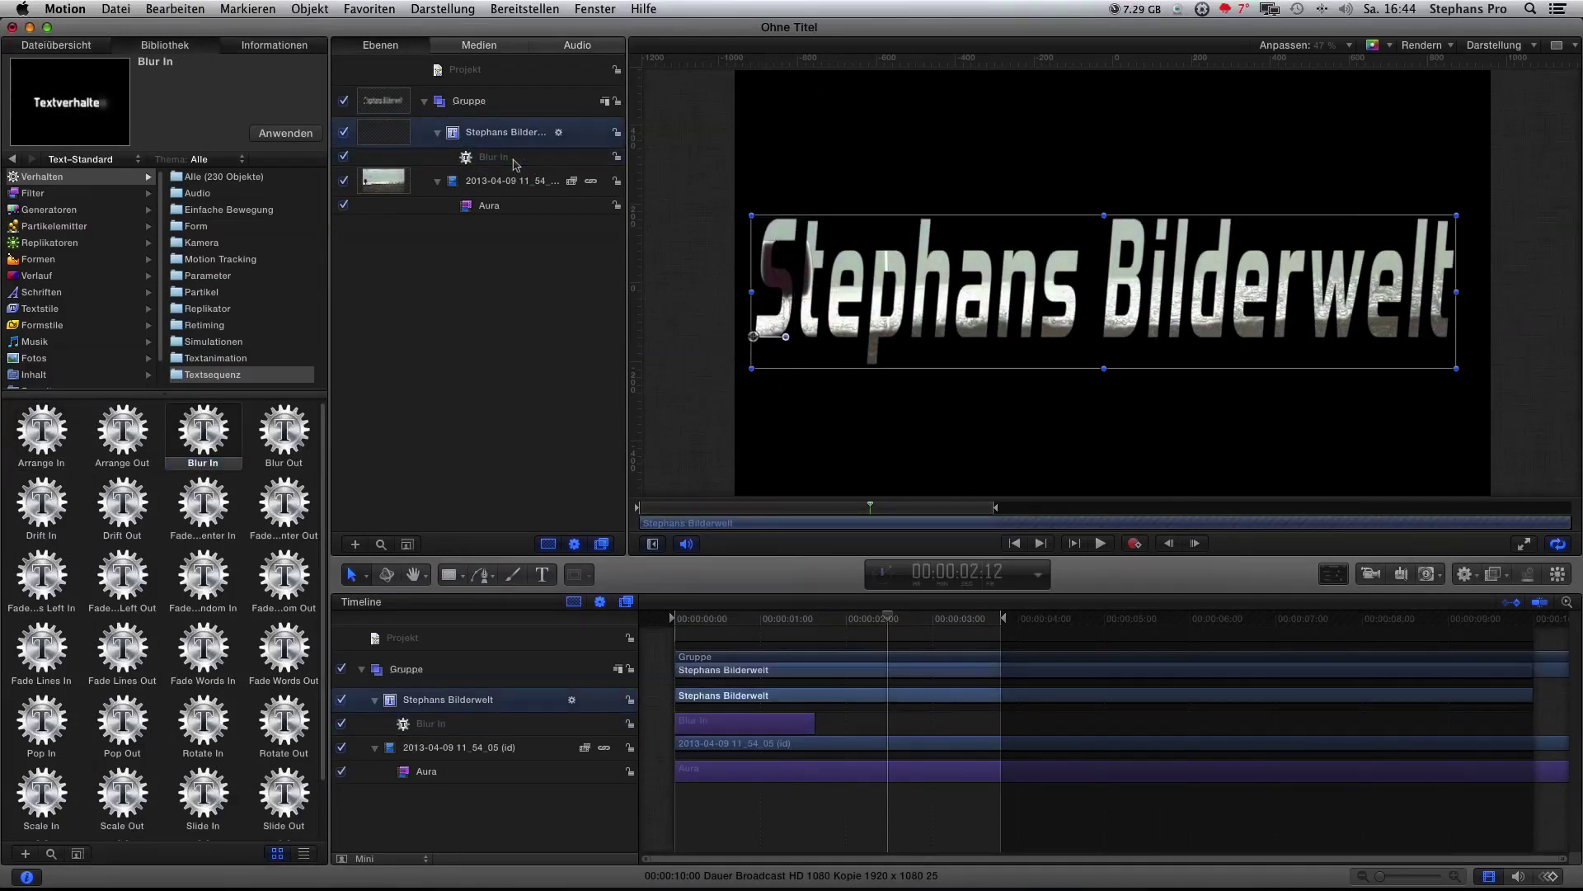
left_click(683, 627)
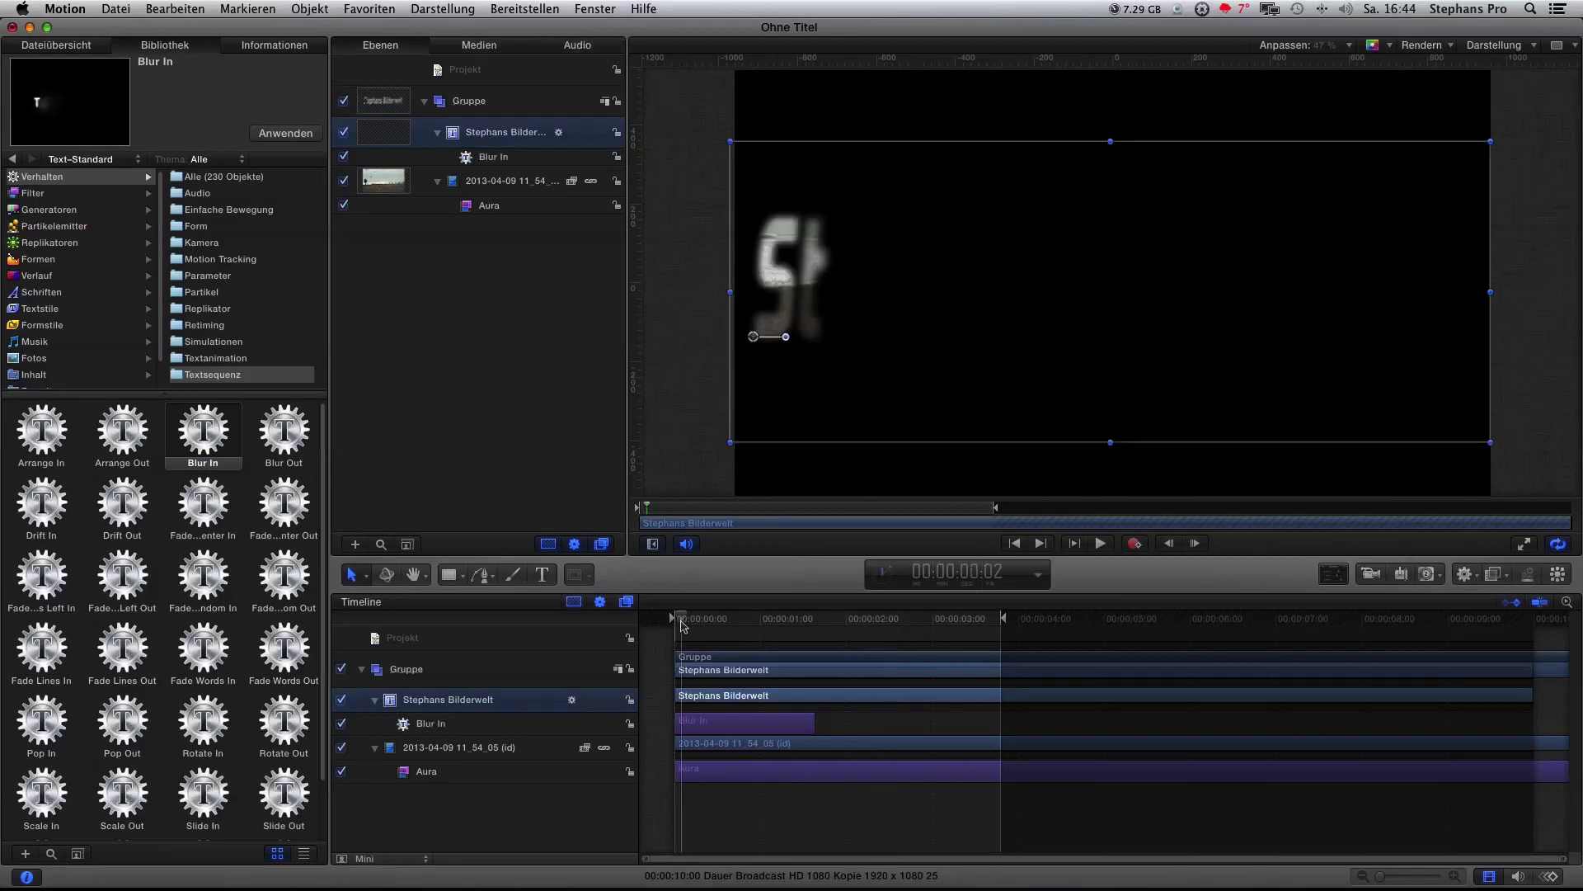
key("space")
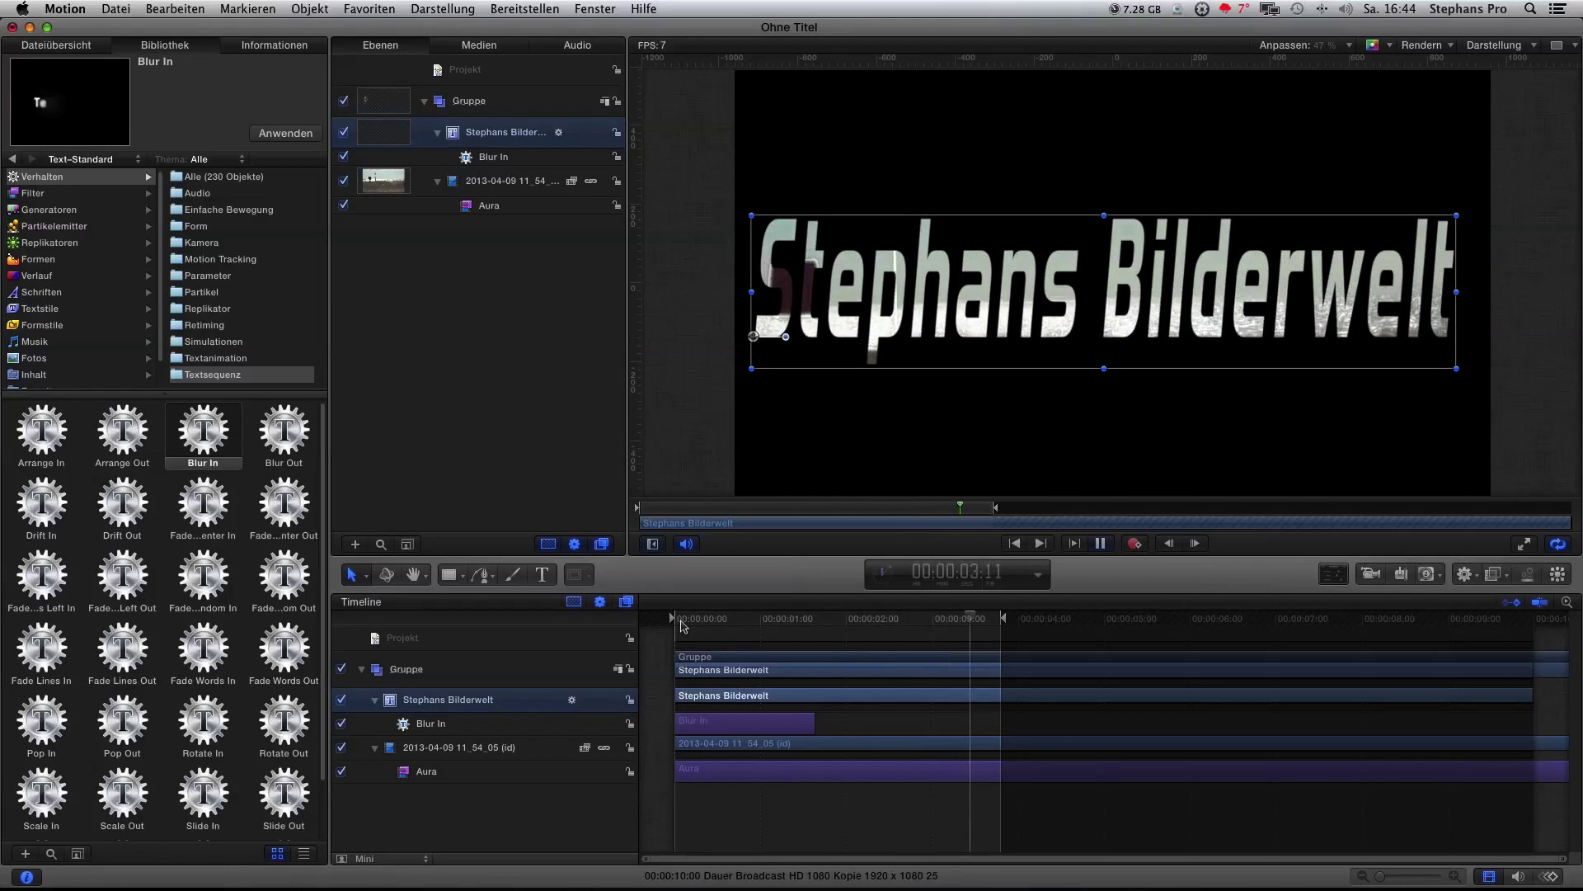
key("space")
- Render a RAM preview of the play range, play the Blur In animation, and show the title's Informationen
left_click(230, 10)
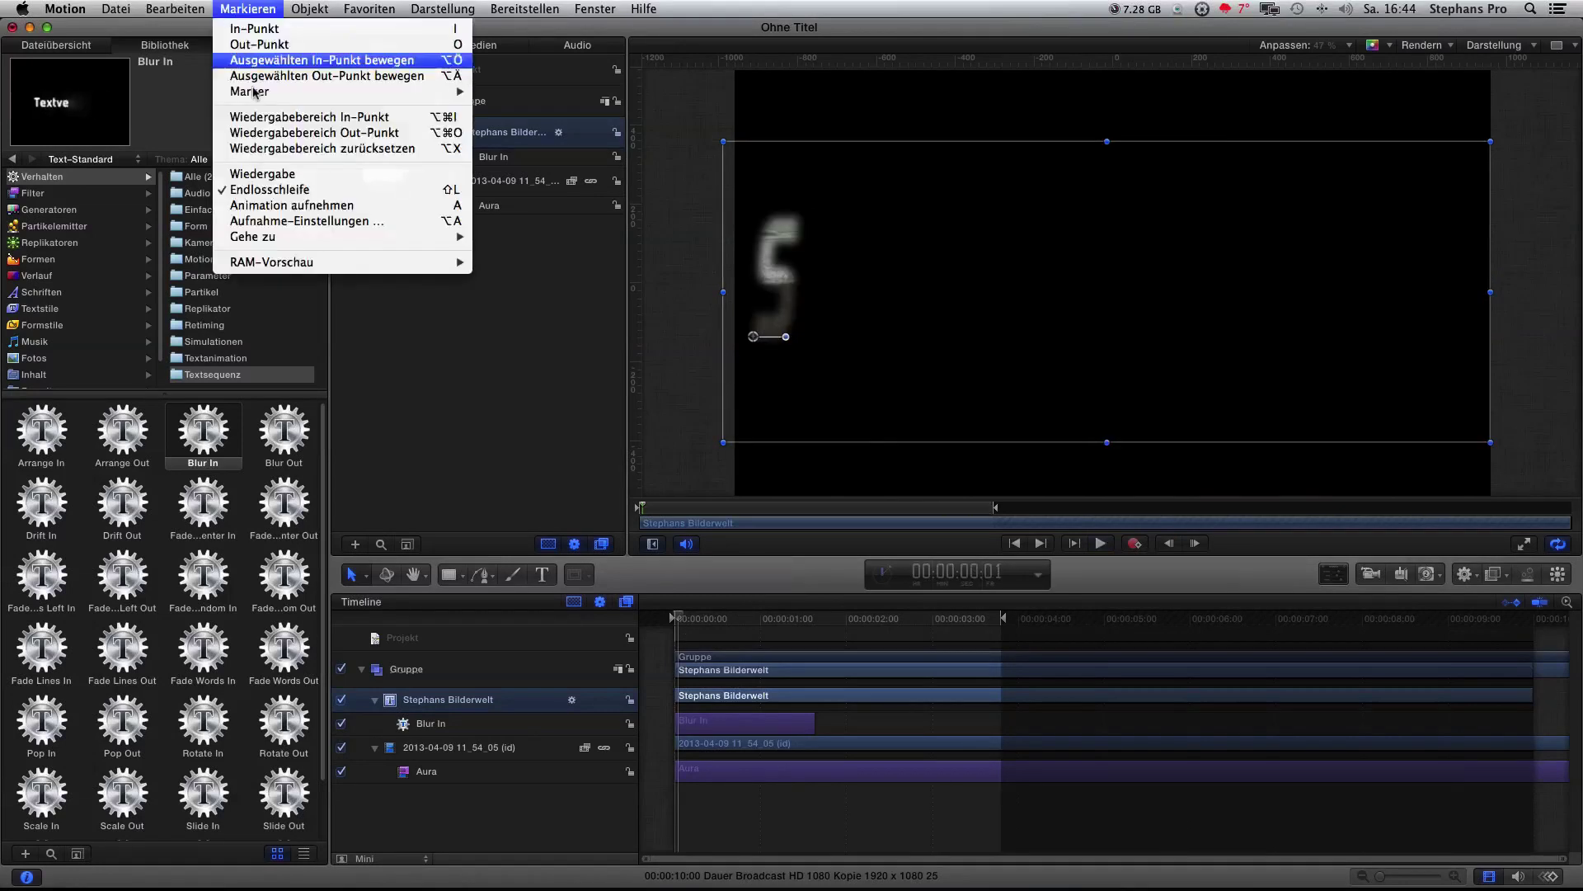
mouse_move(330, 261)
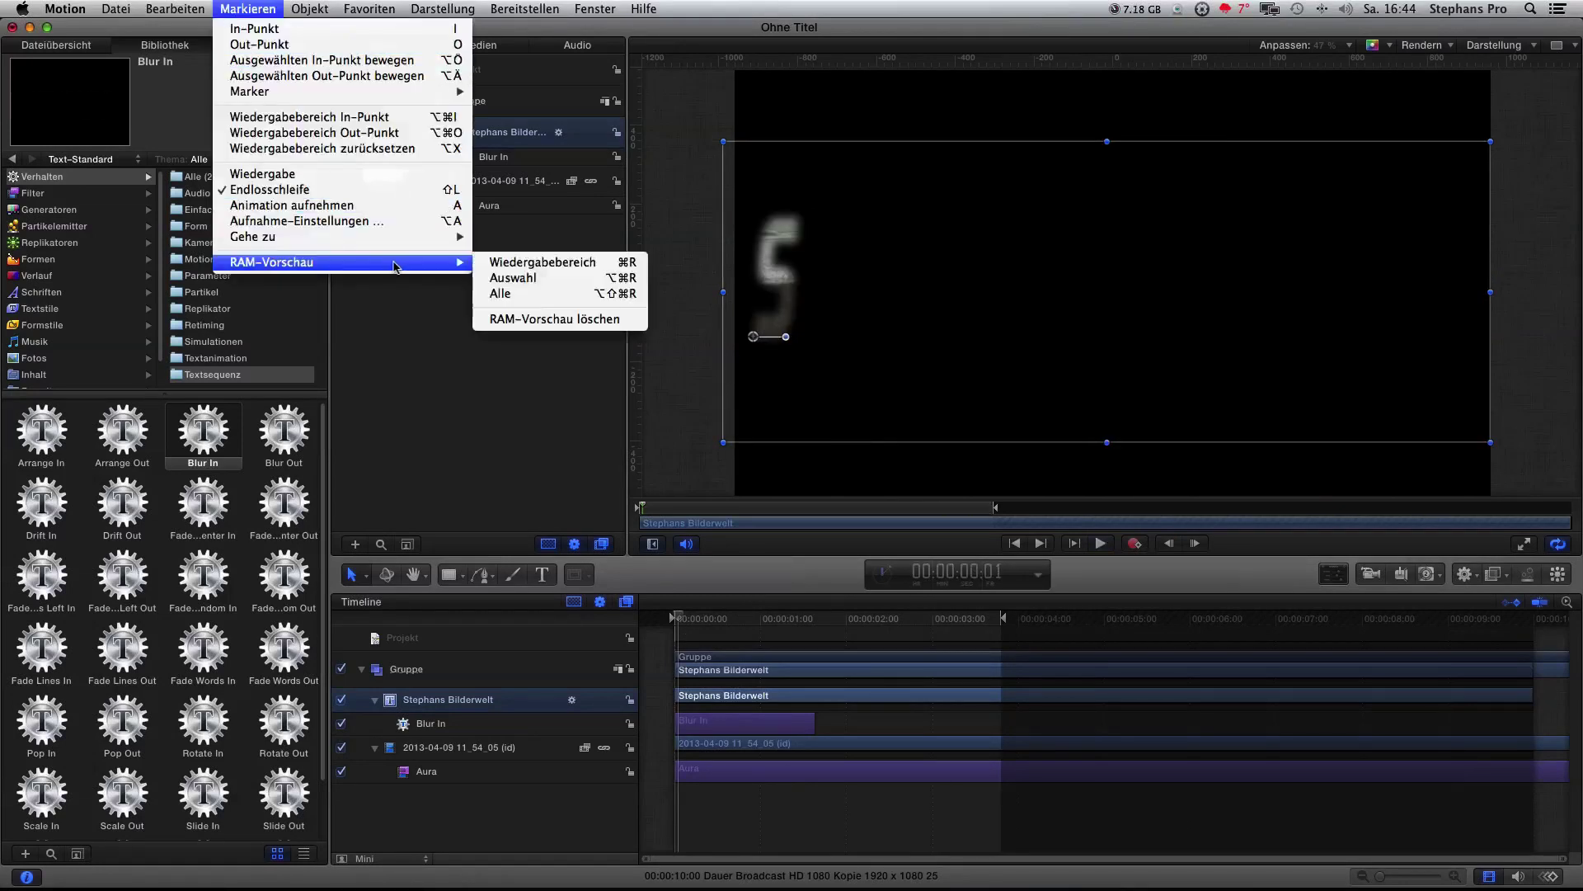
left_click(596, 262)
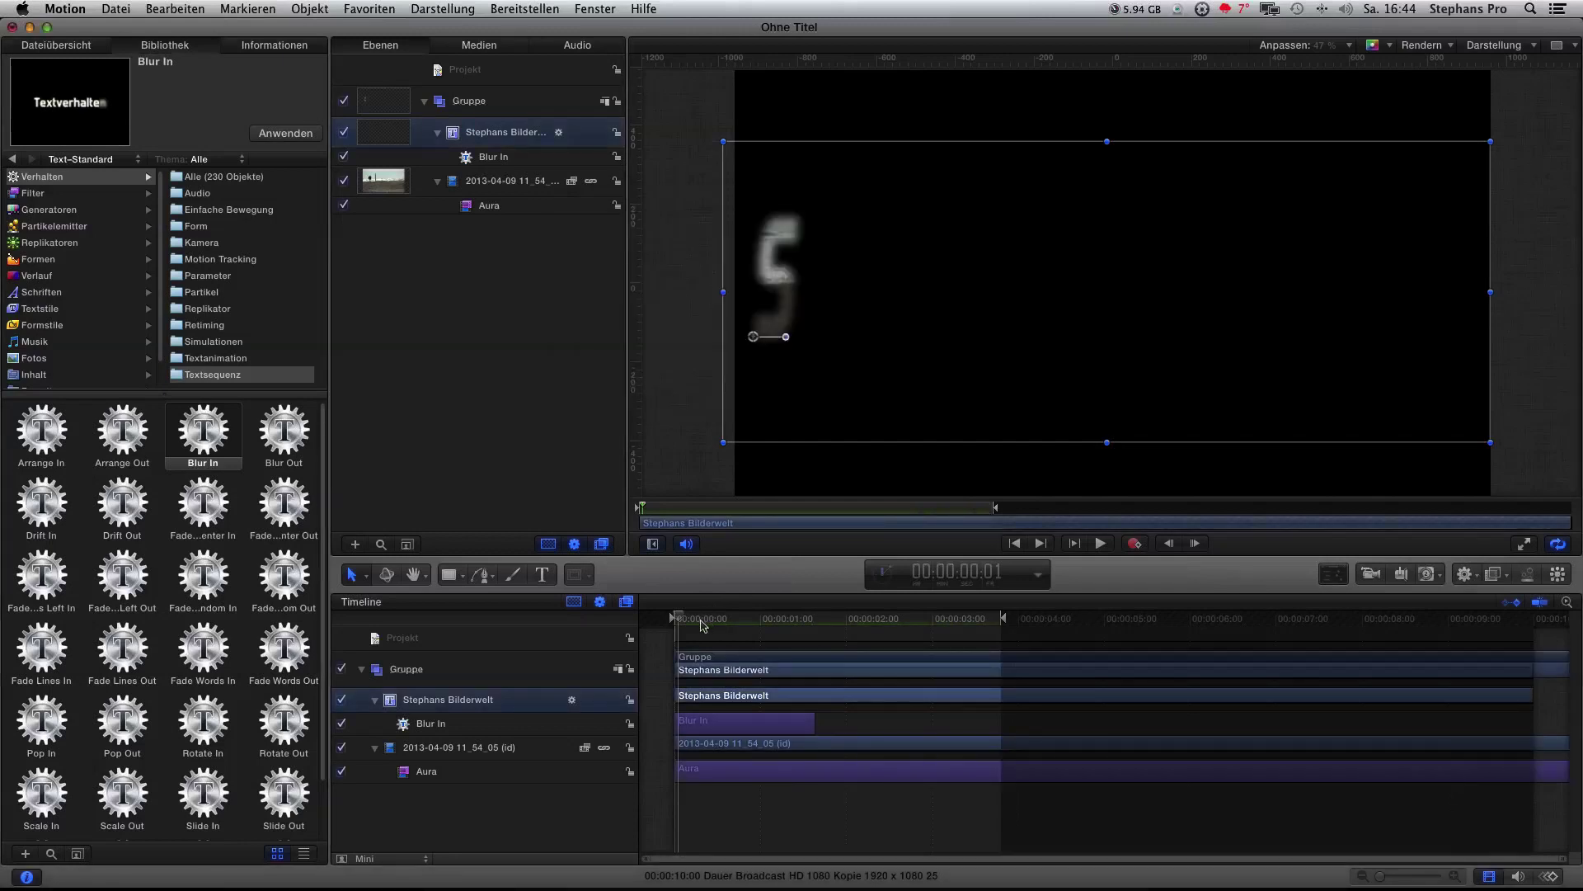
key("space")
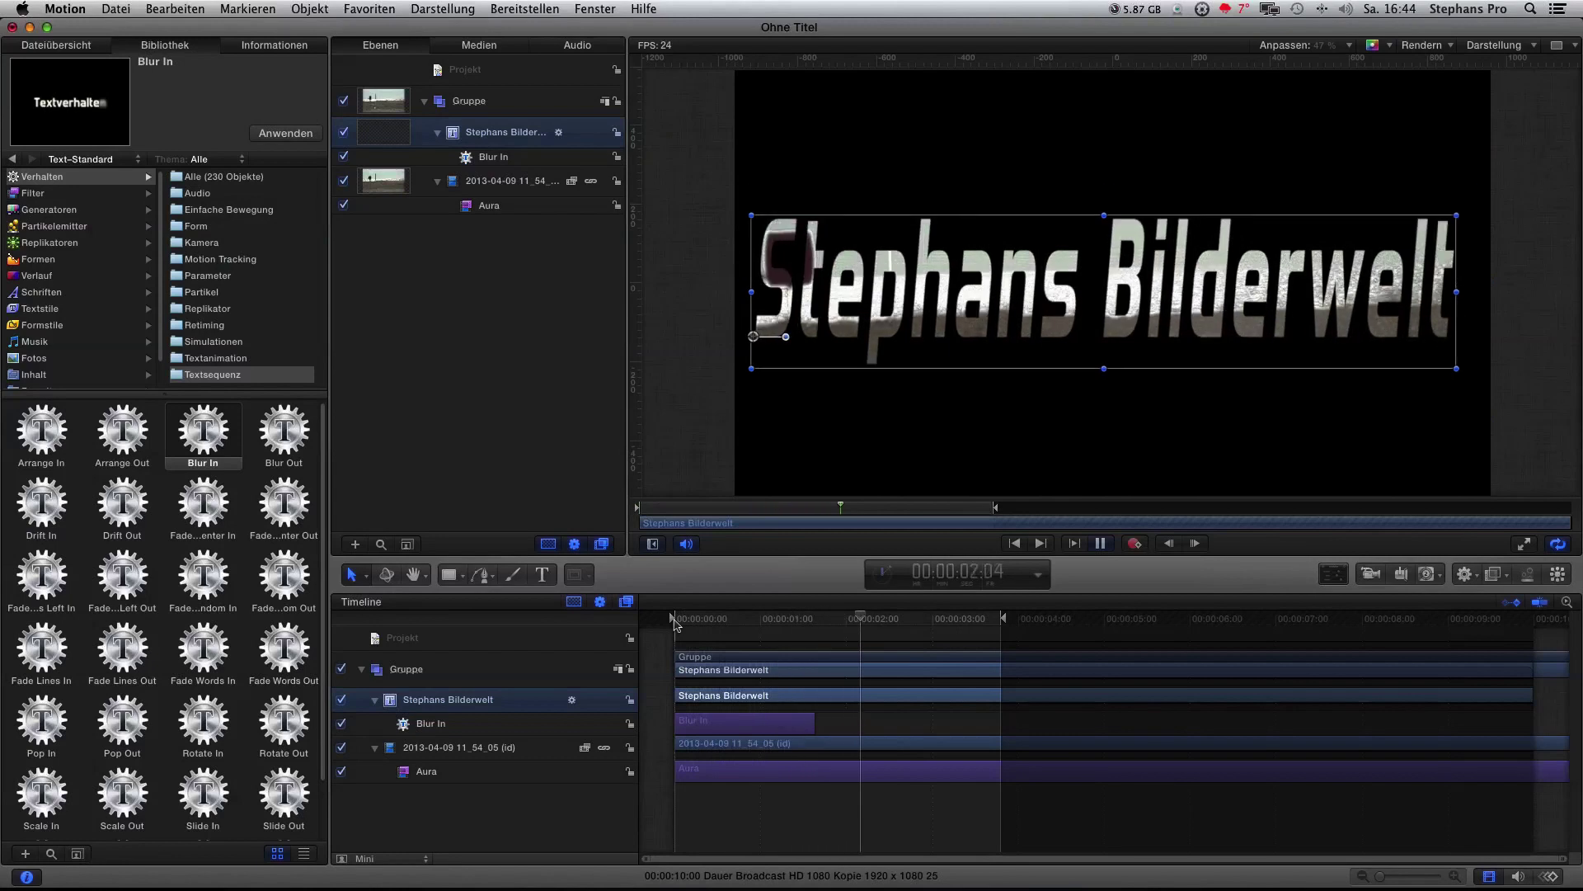
key("space")
left_click(294, 50)
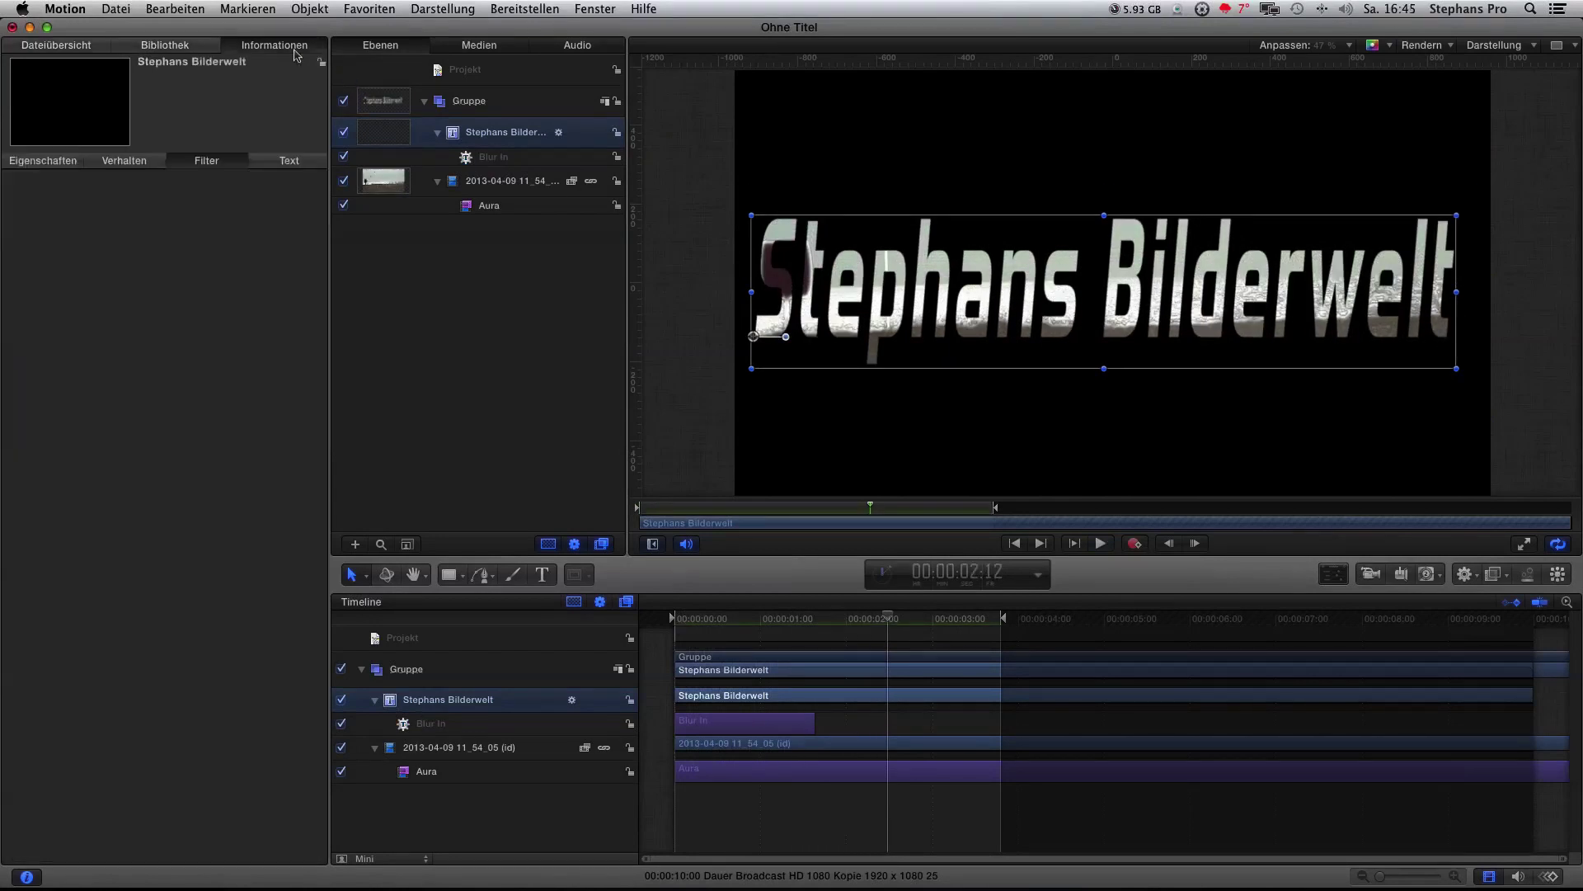
- Keep the title's Alpha-Schablone blend mode in Eigenschaften and move the playhead to 00:00:02:23
left_click(79, 162)
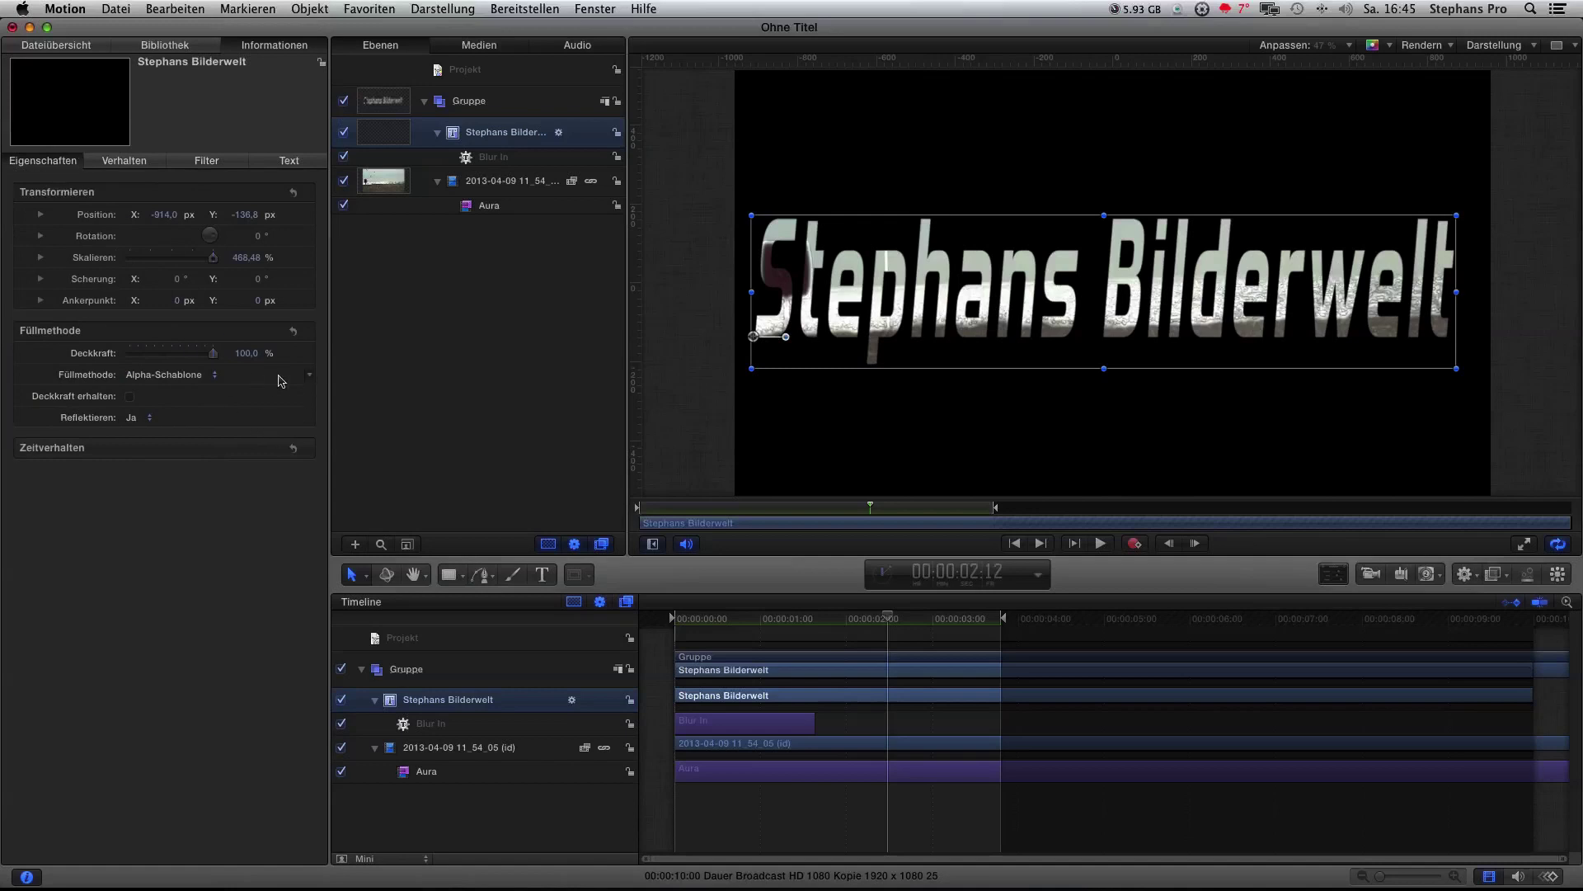
left_click(216, 378)
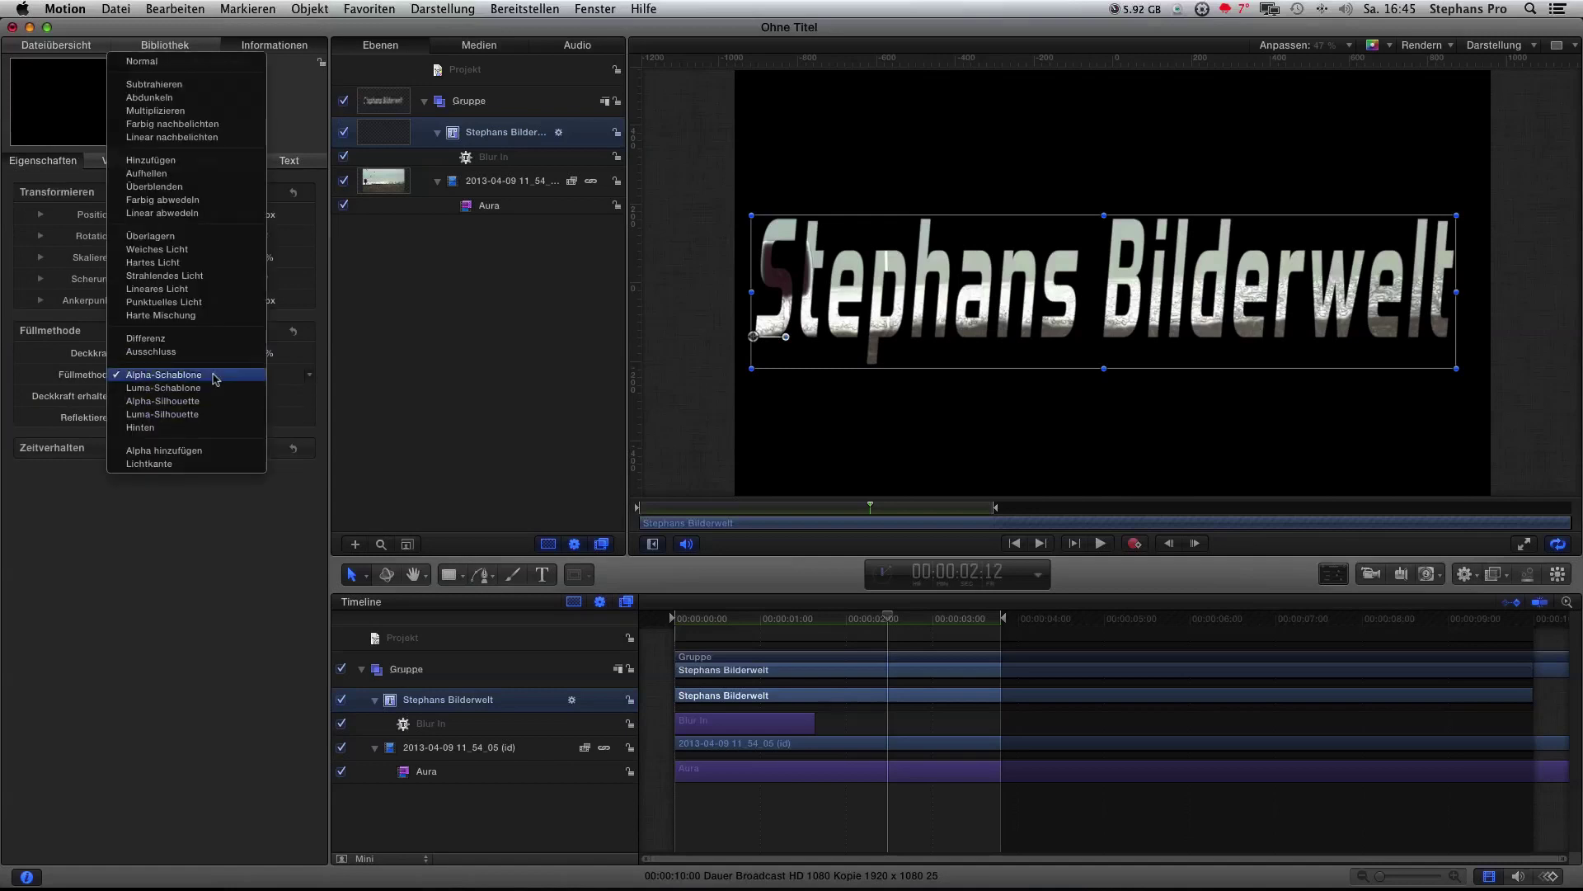
left_click(215, 379)
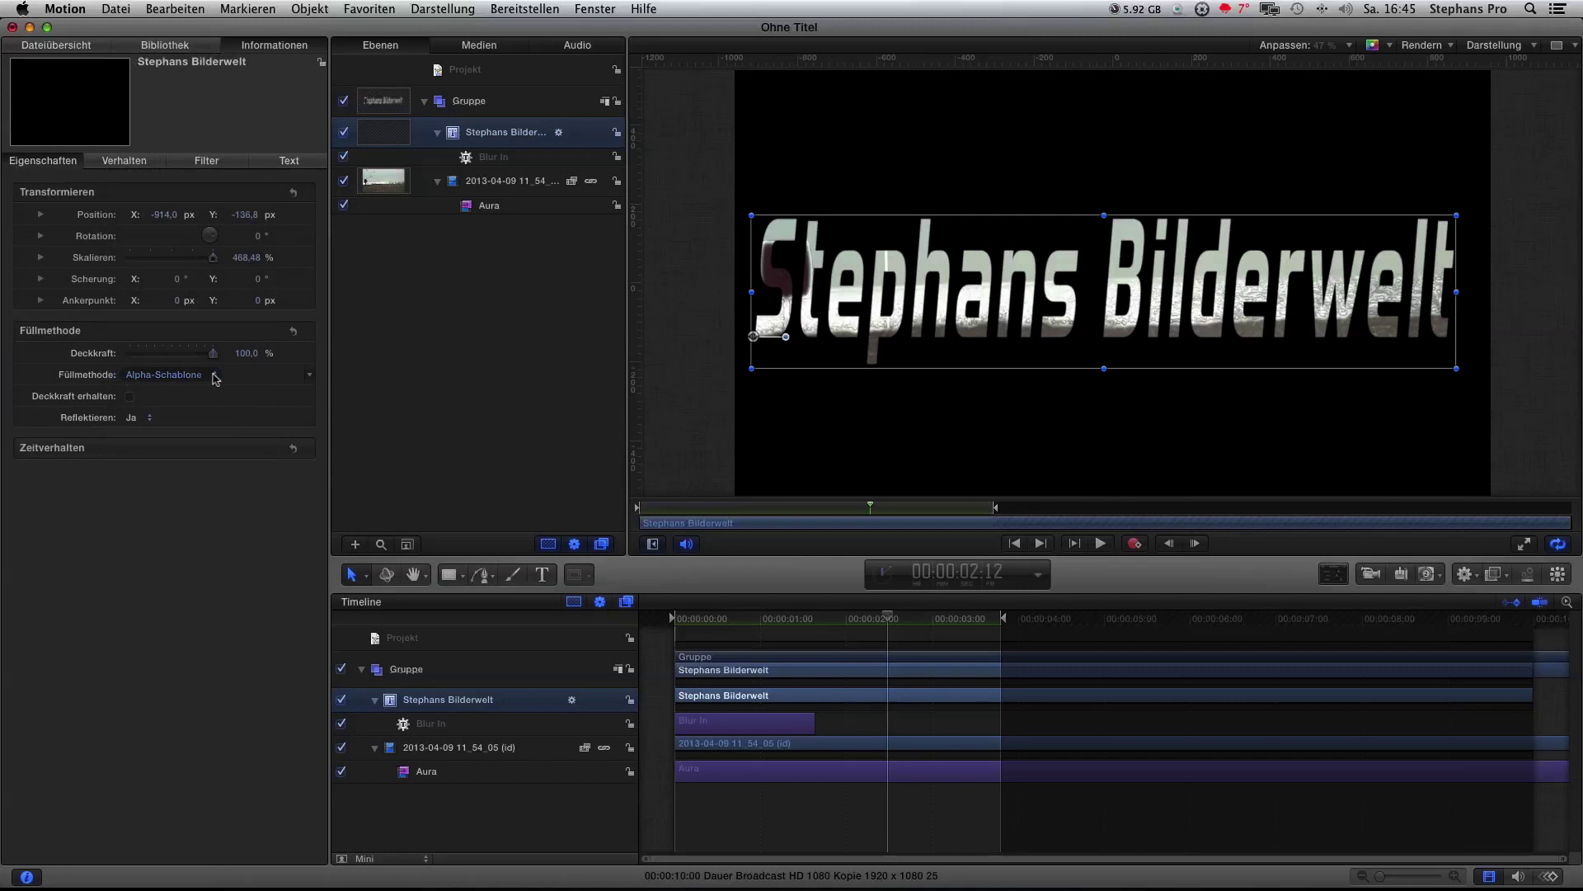
mouse_move(212, 353)
left_mouse_down()
mouse_move(123, 357)
mouse_move(229, 363)
left_mouse_up()
left_click_drag(890, 621, 926, 621)
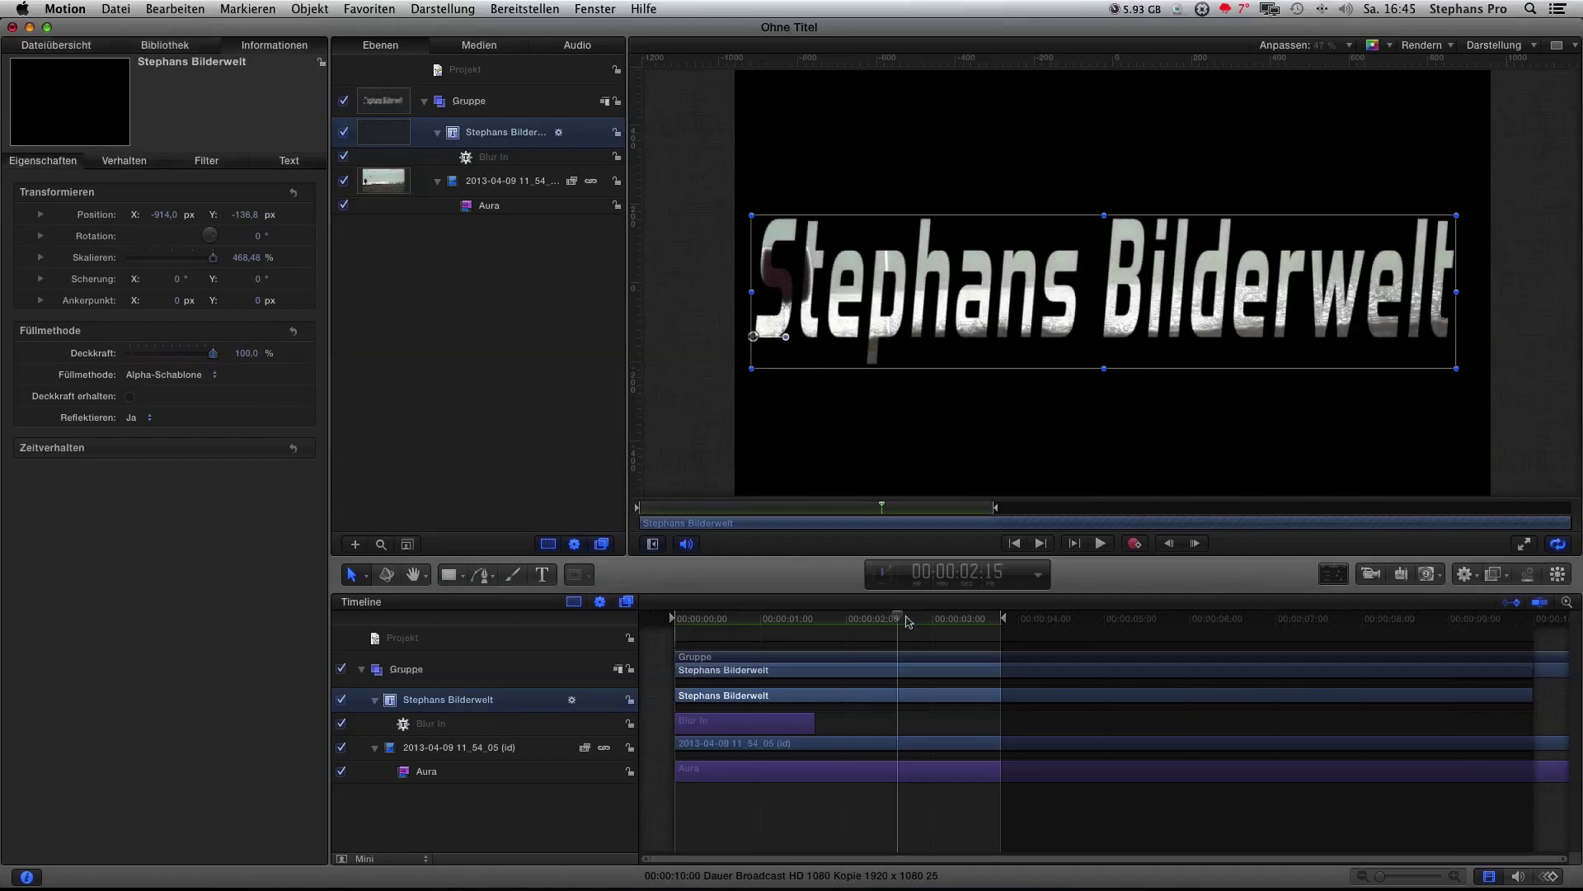
mouse_move(281, 360)
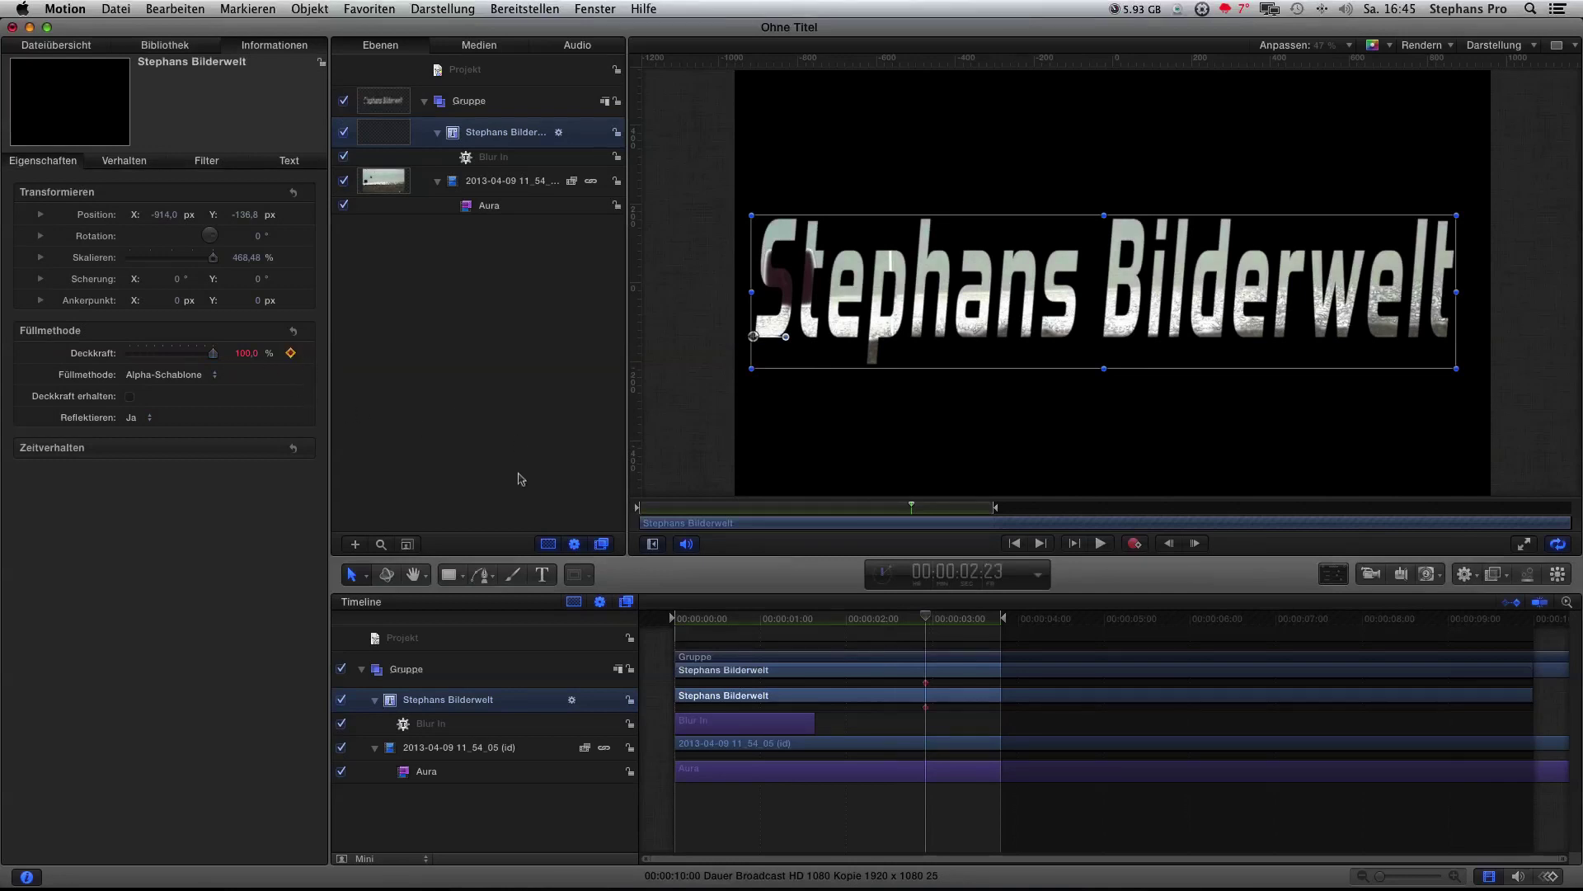
- Keyframe Deckkraft at 100 % at 00:00:03:12 and 0 % at 00:00:03:20
left_click_drag(926, 620, 975, 623)
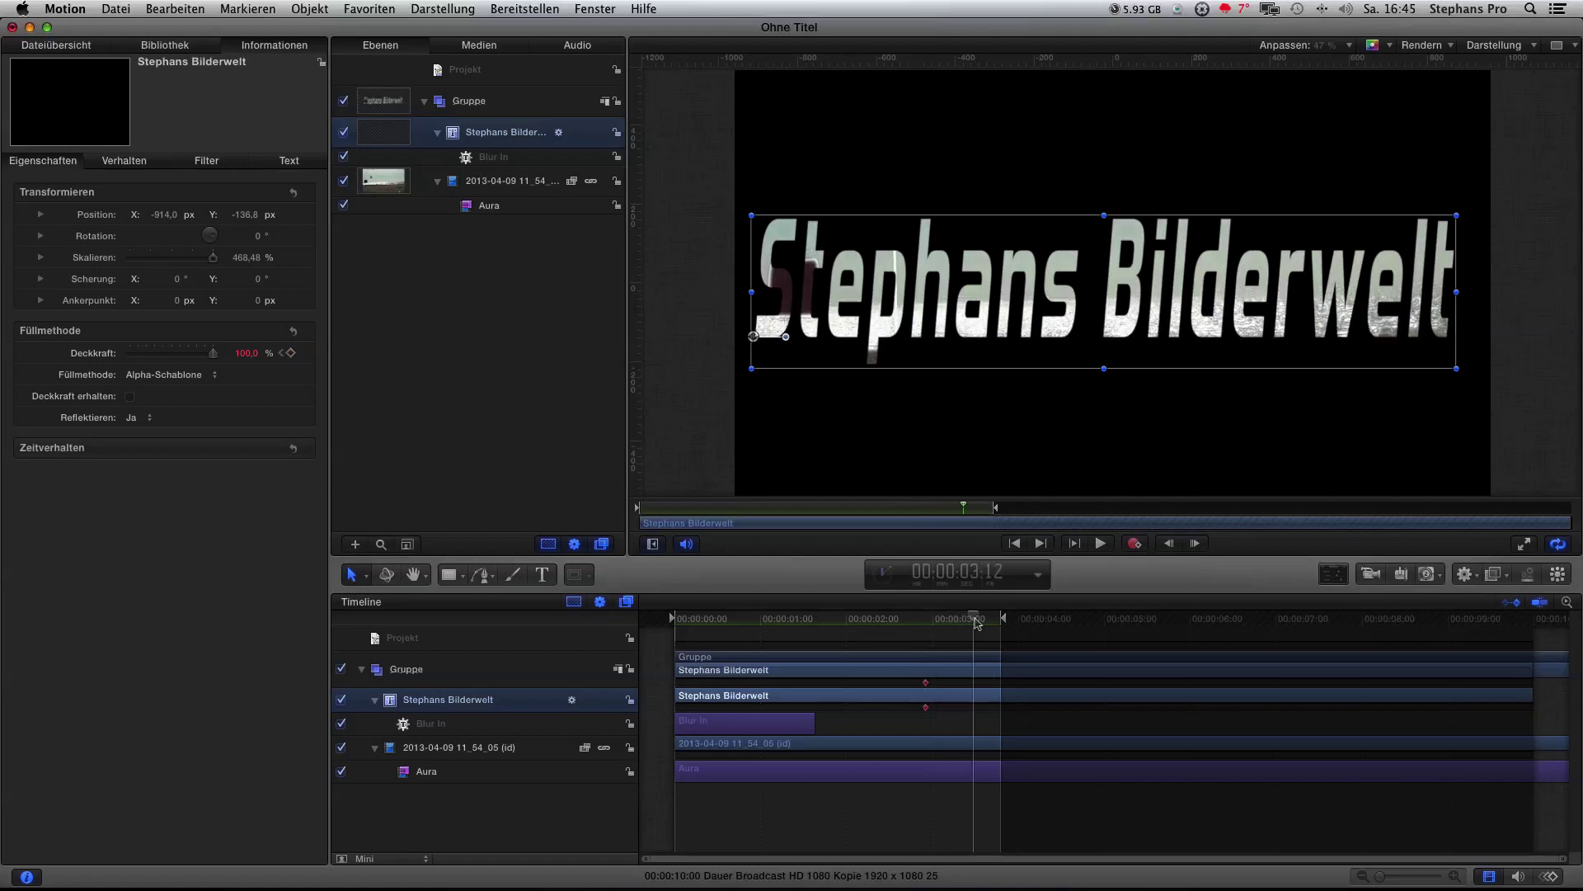
left_click(291, 353)
left_click_drag(975, 623, 1002, 624)
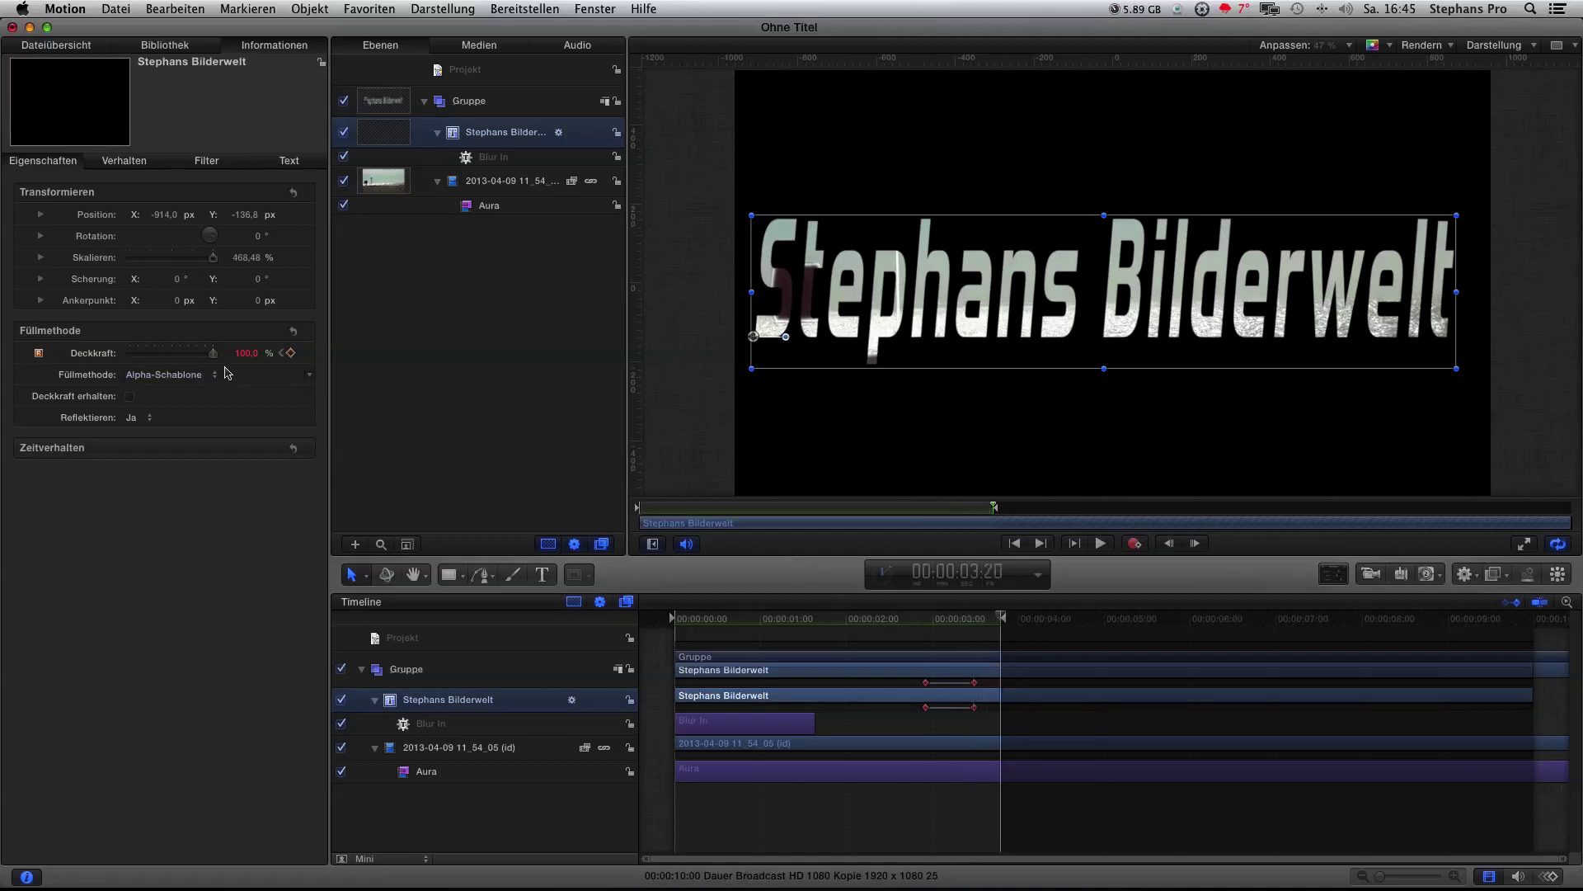
left_click_drag(213, 353, 126, 355)
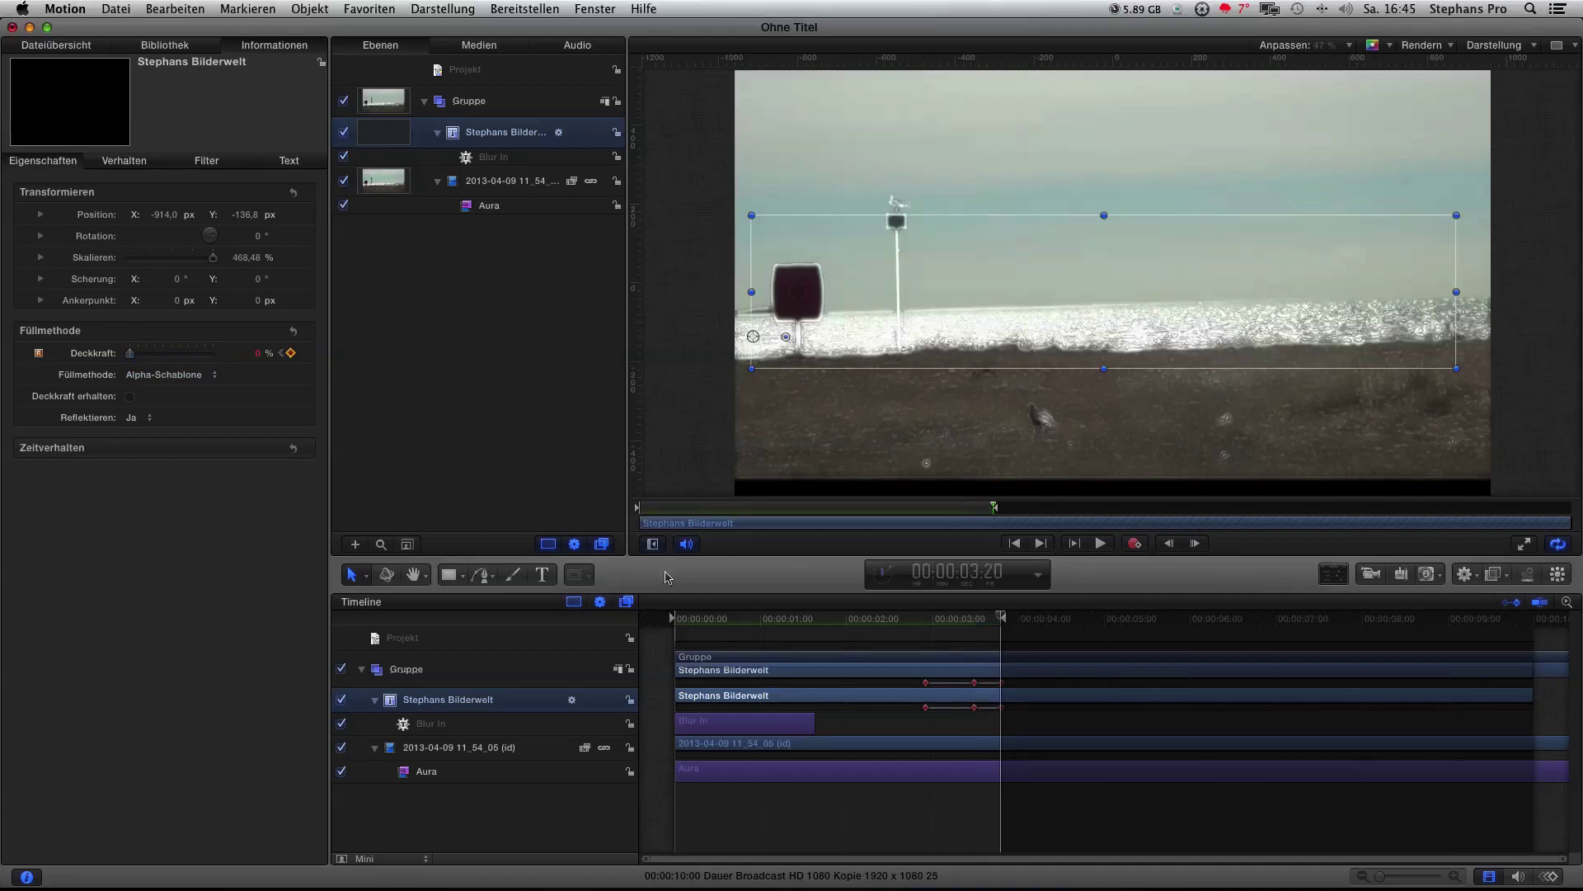
- Replay the fade-out from near the start, then deselect the title layer
left_click(693, 618)
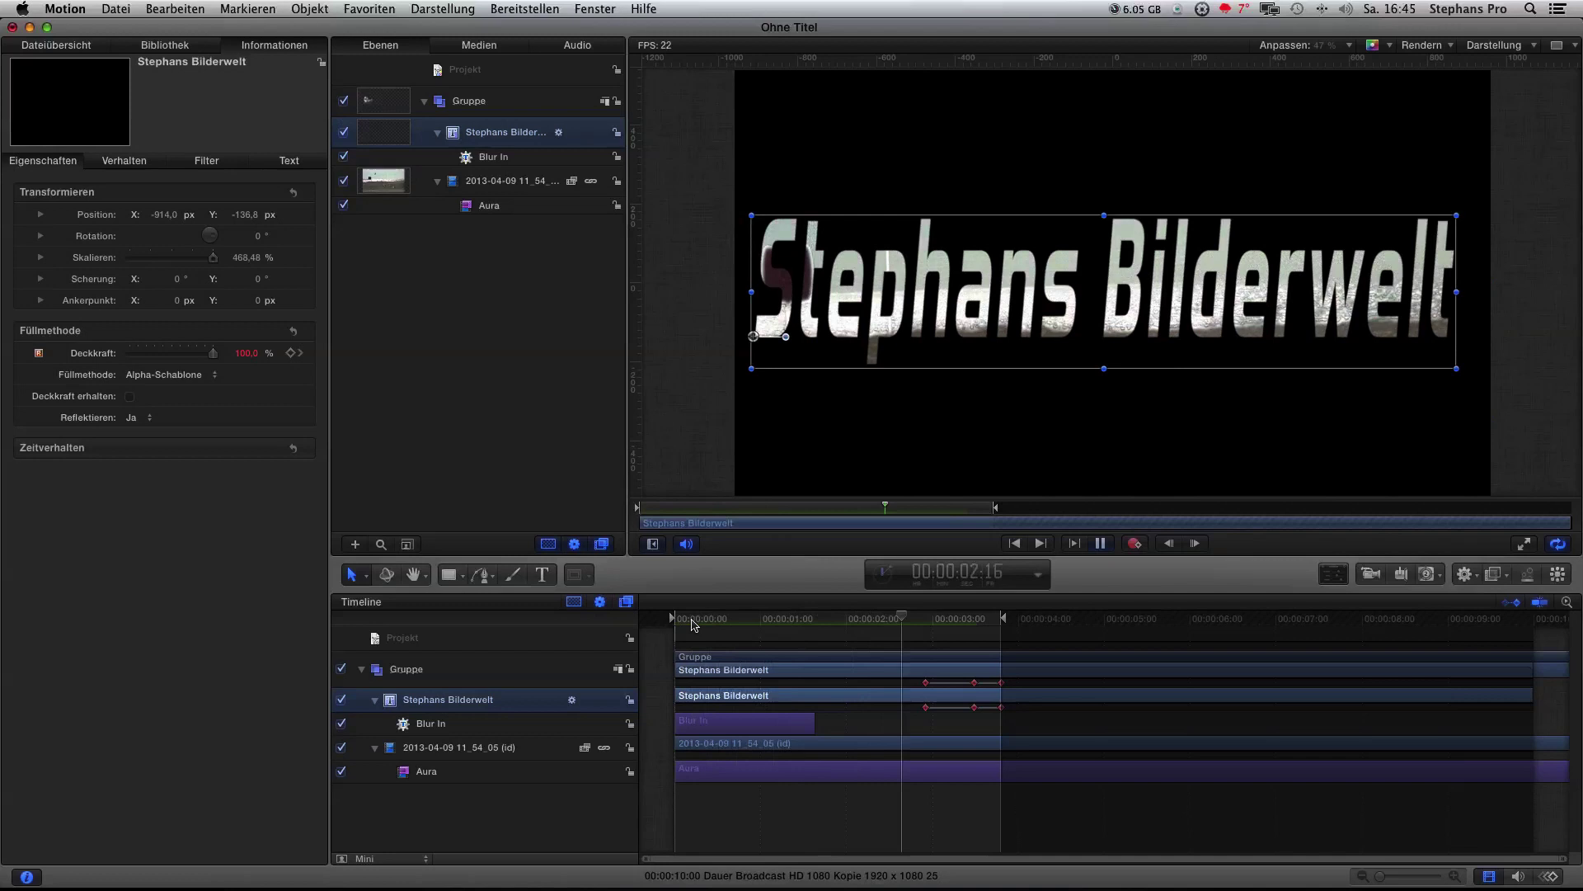
left_click(693, 618)
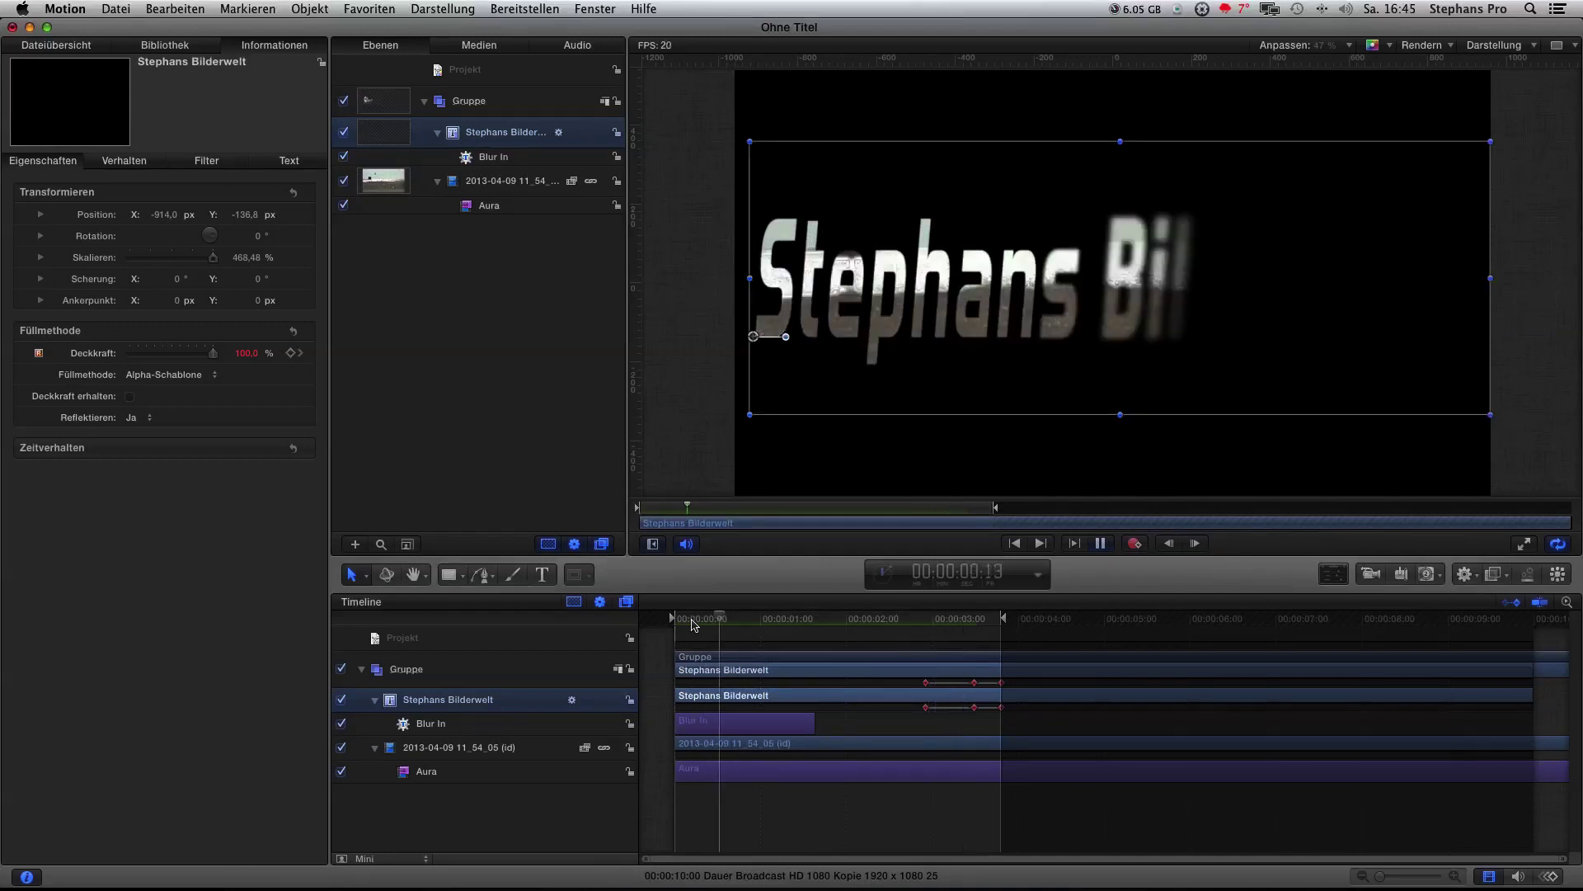
key("space")
left_click(948, 681)
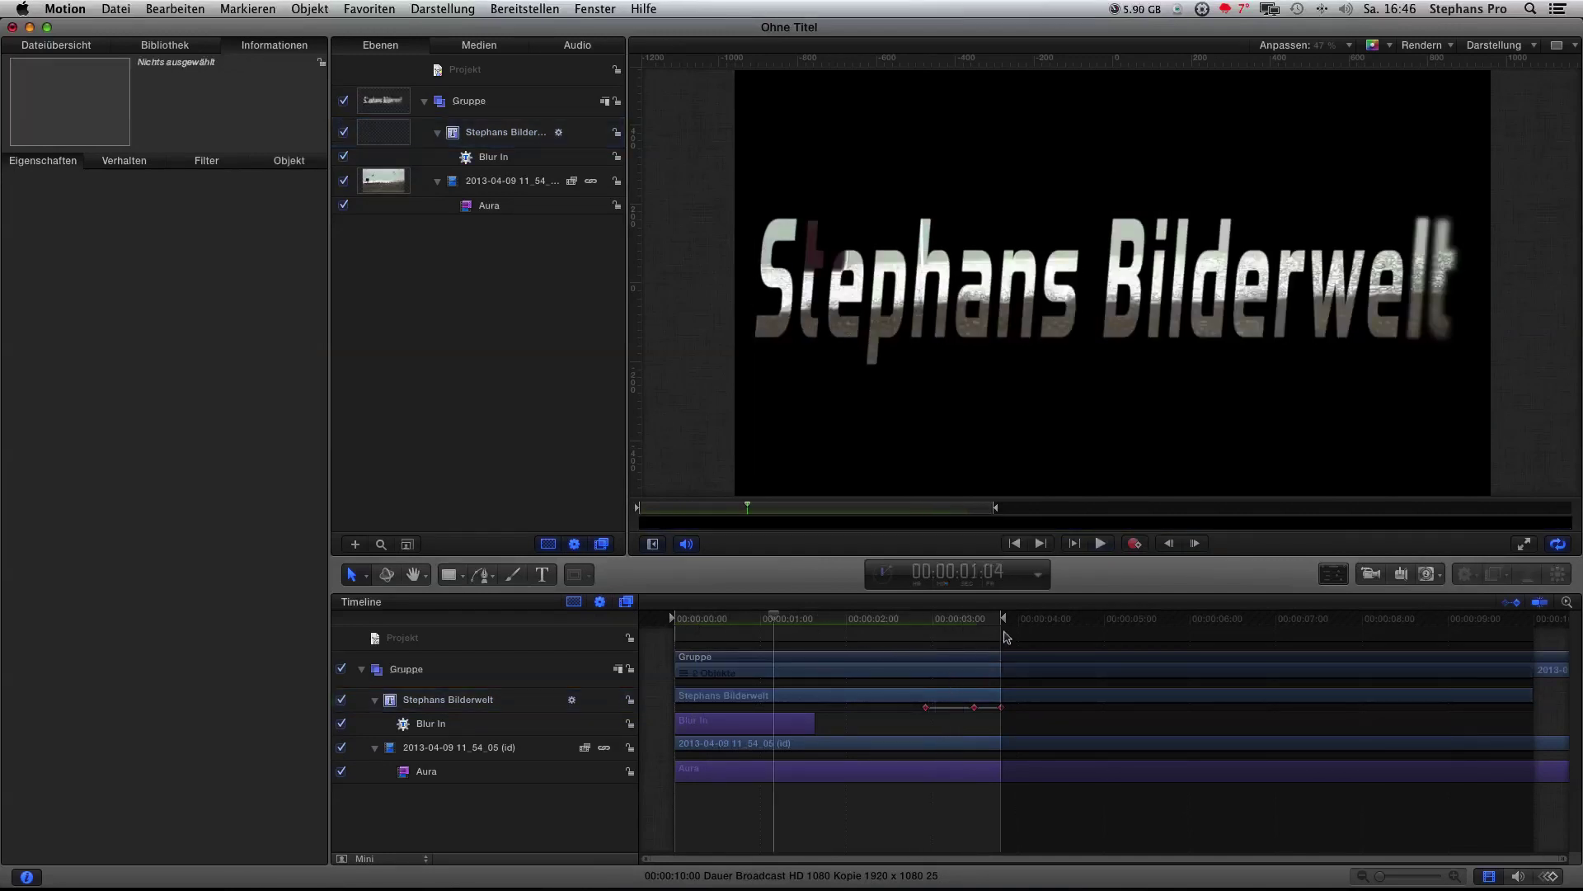
- Extend the play range to about 00:00:05:00, replay the fade-out from three seconds, and select the Stephans Bilderwelt layer
left_click_drag(1003, 620, 1132, 621)
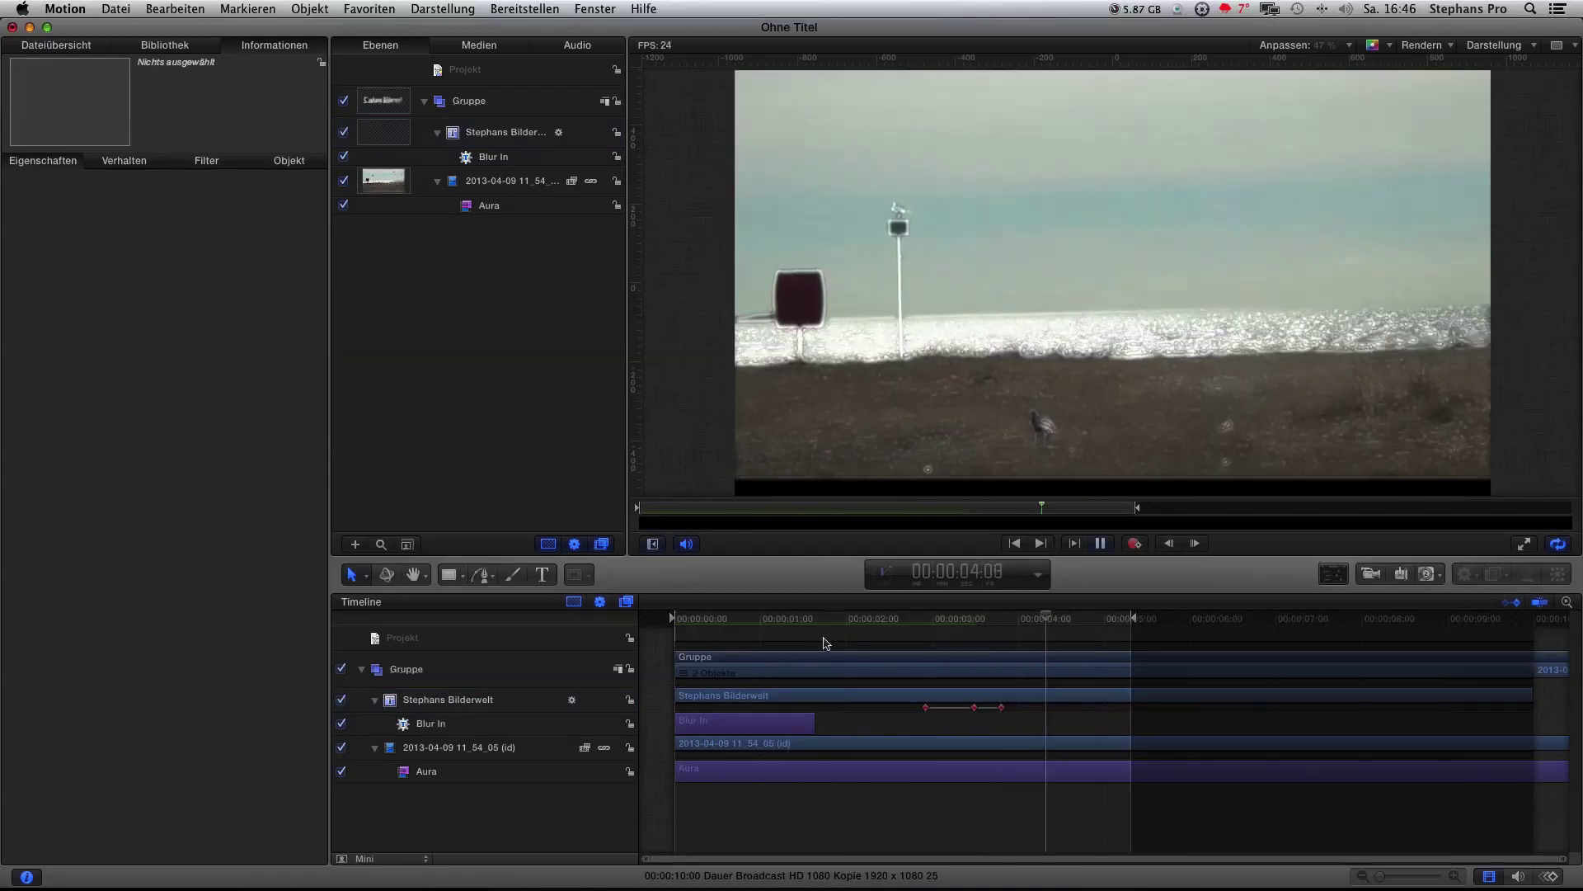
key("space")
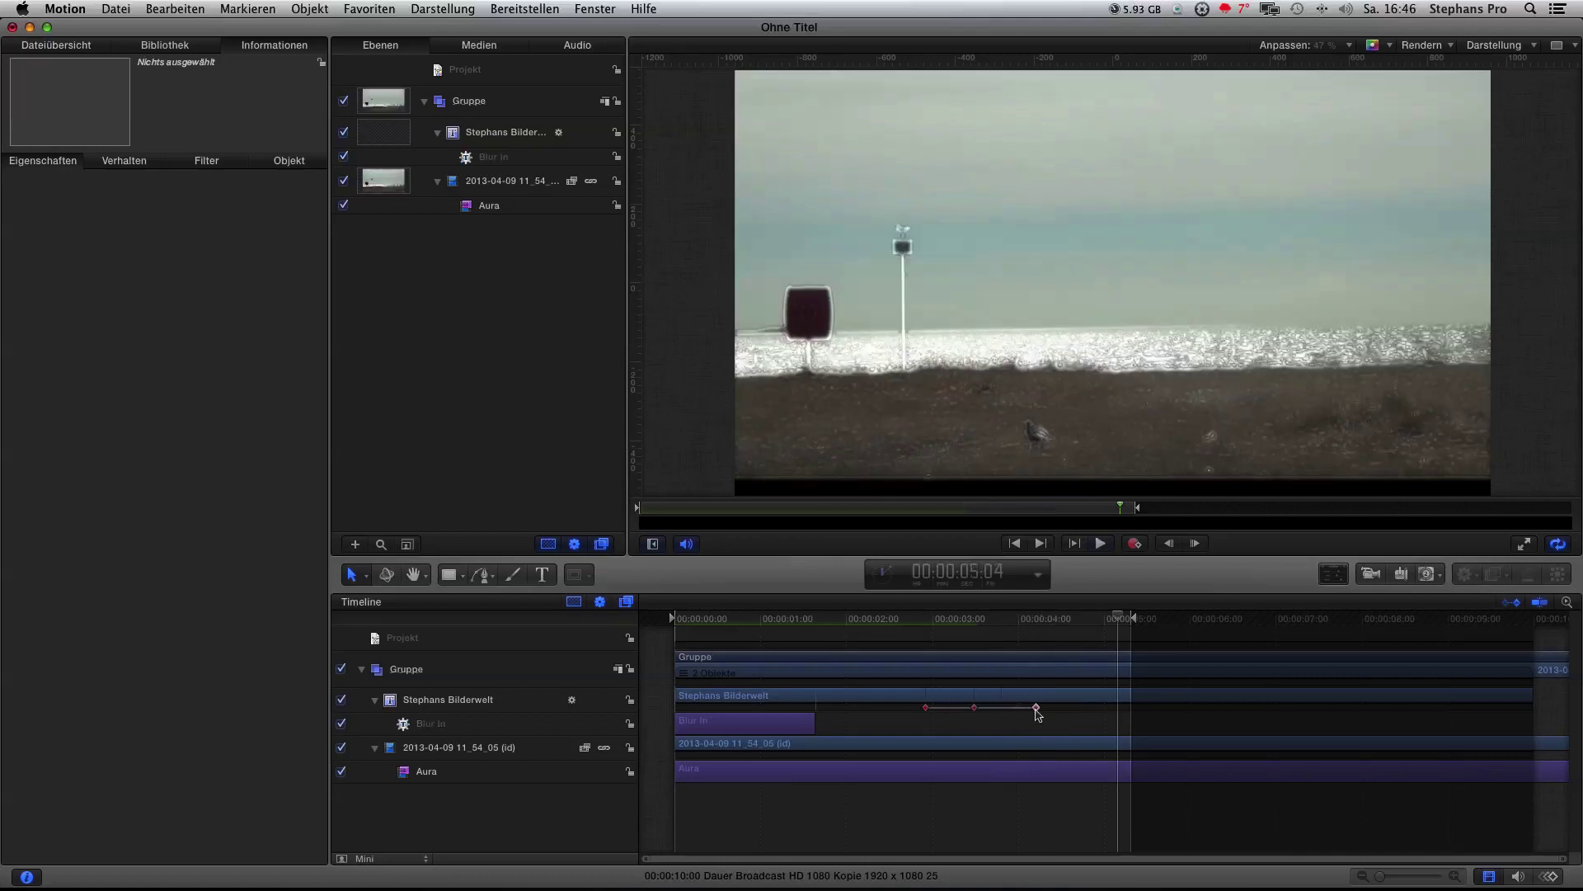
left_click(939, 619)
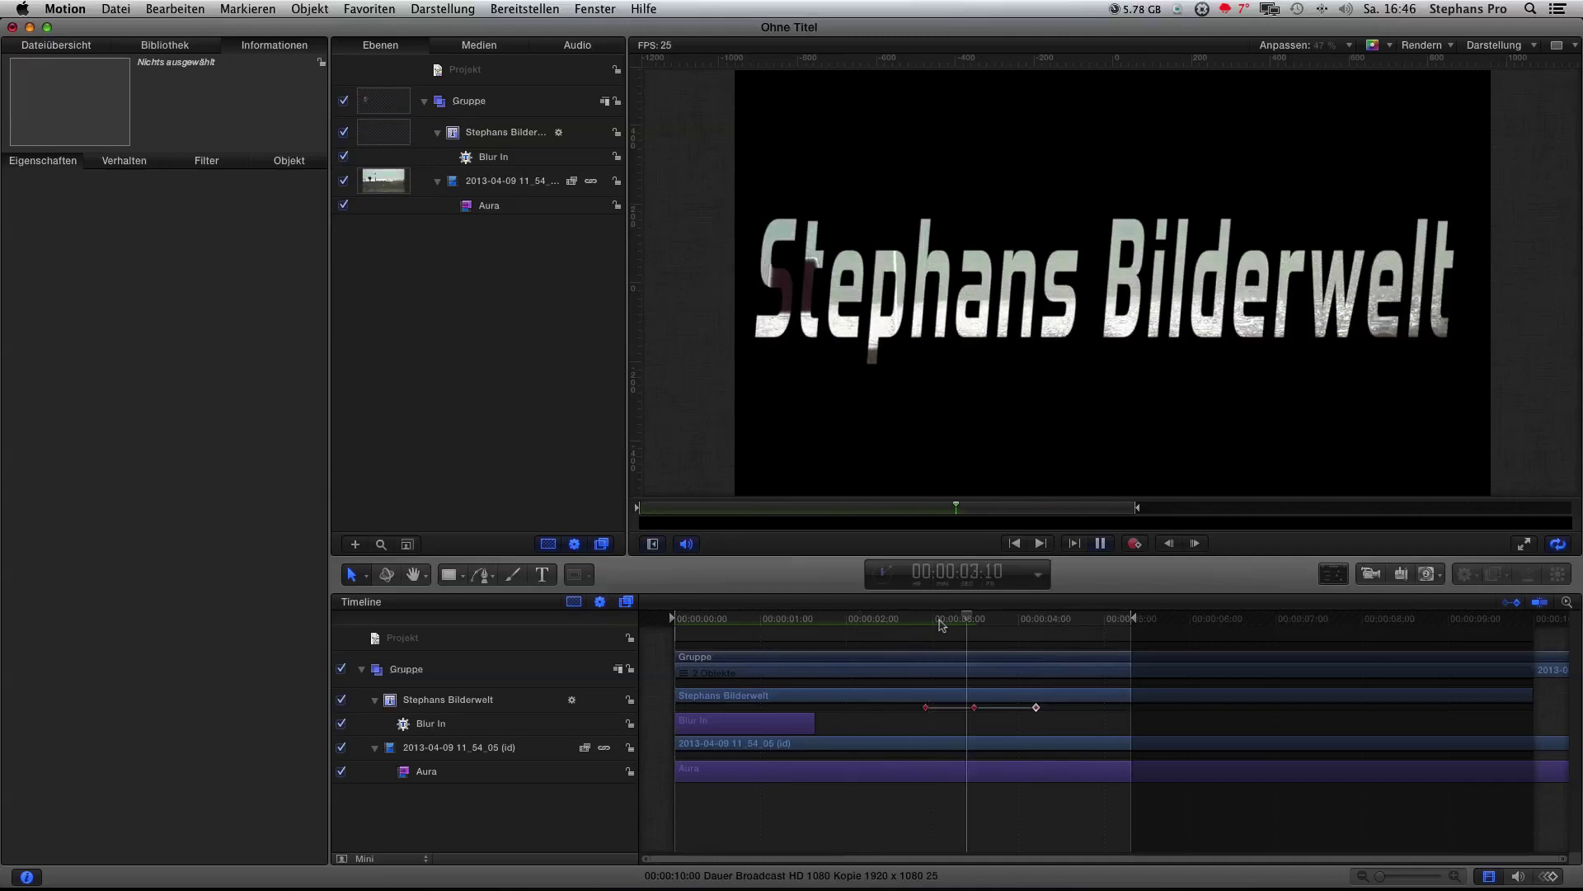
key("space")
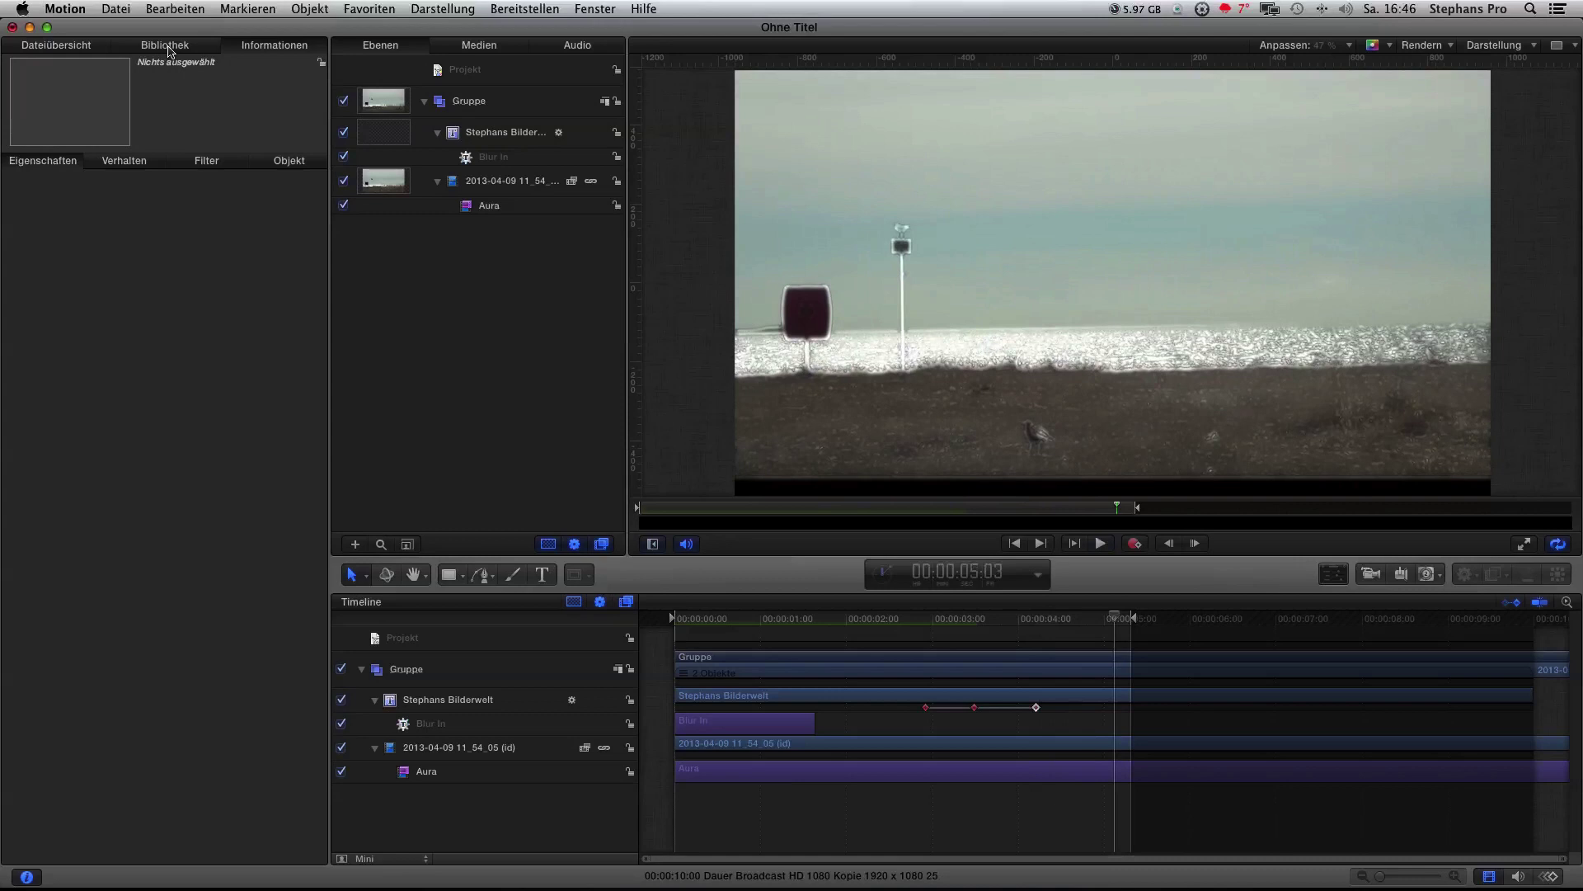
left_click(487, 139)
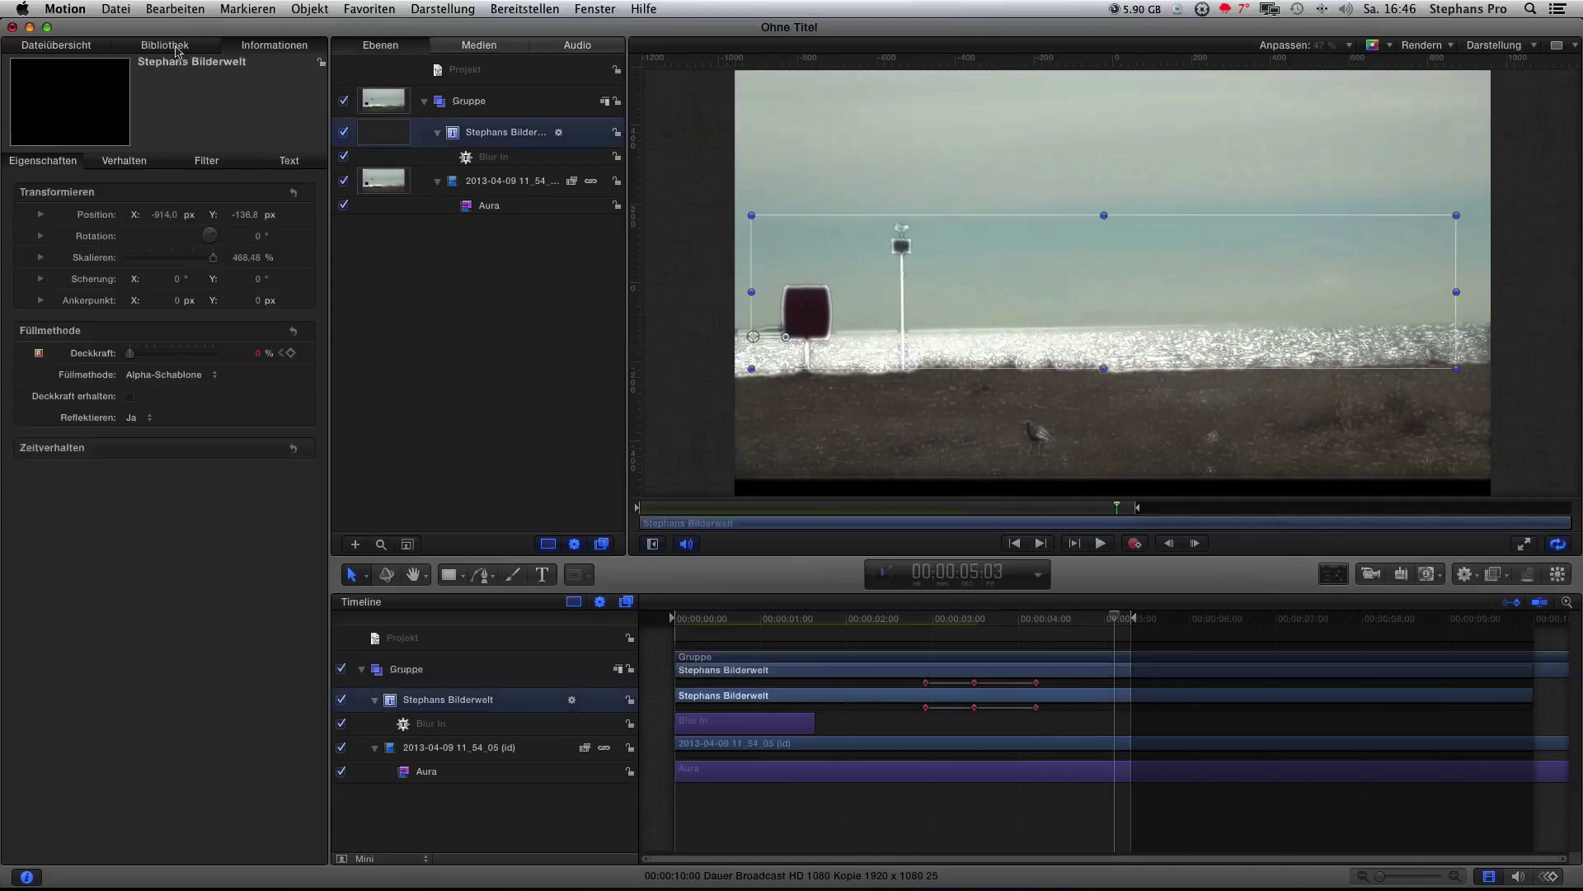